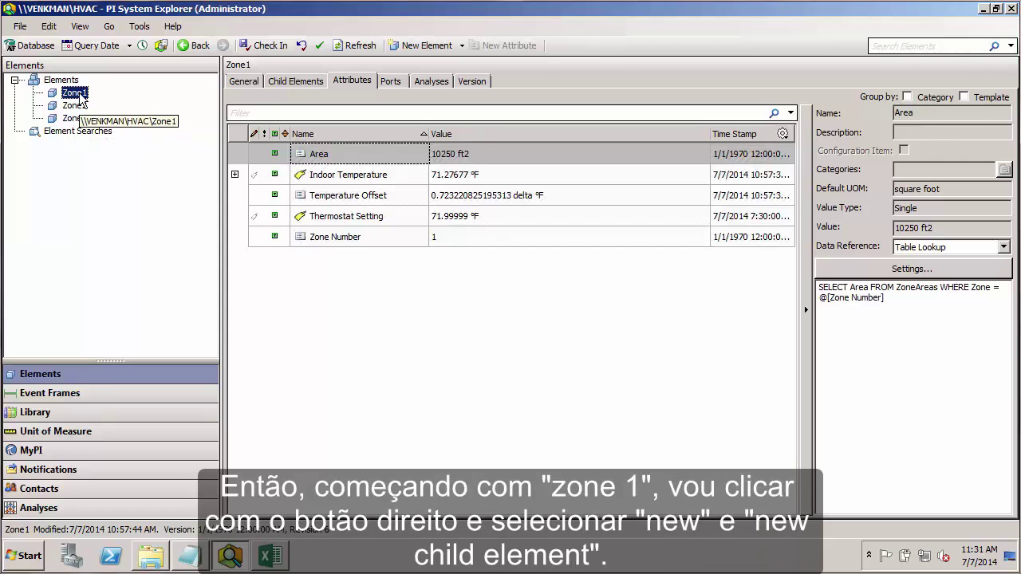
# Add a child element under Zone1 based on the Blower Template, using the Parent-Child reference type.
pyautogui.rightClick(80, 96)
pyautogui.moveTo(125, 106)
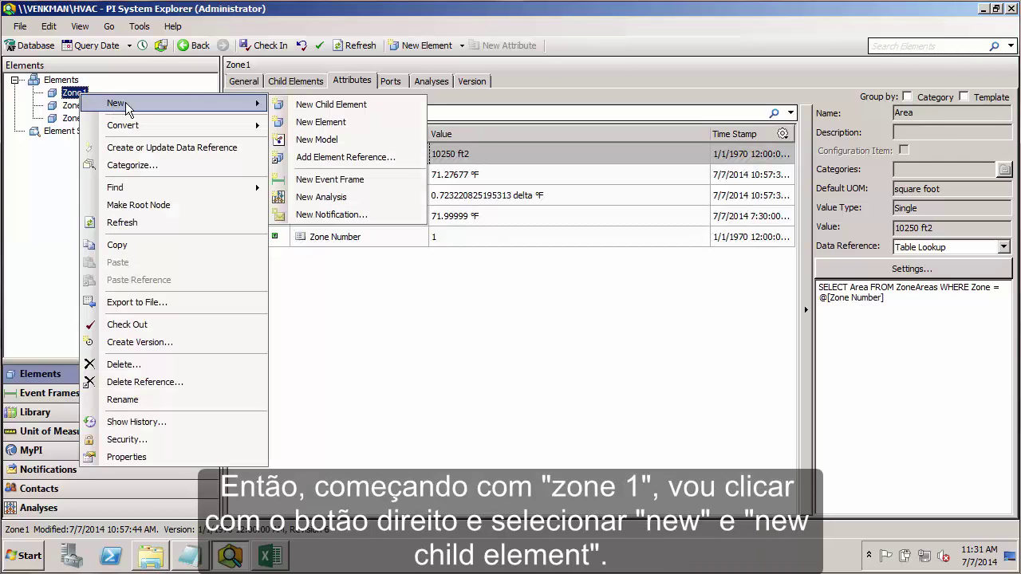
pyautogui.click(333, 112)
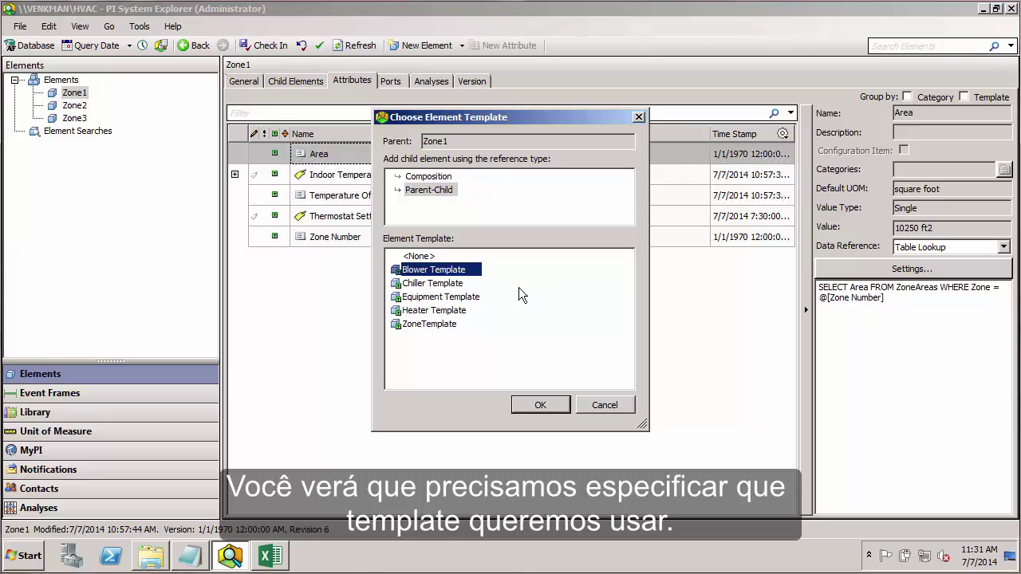
pyautogui.click(540, 405)
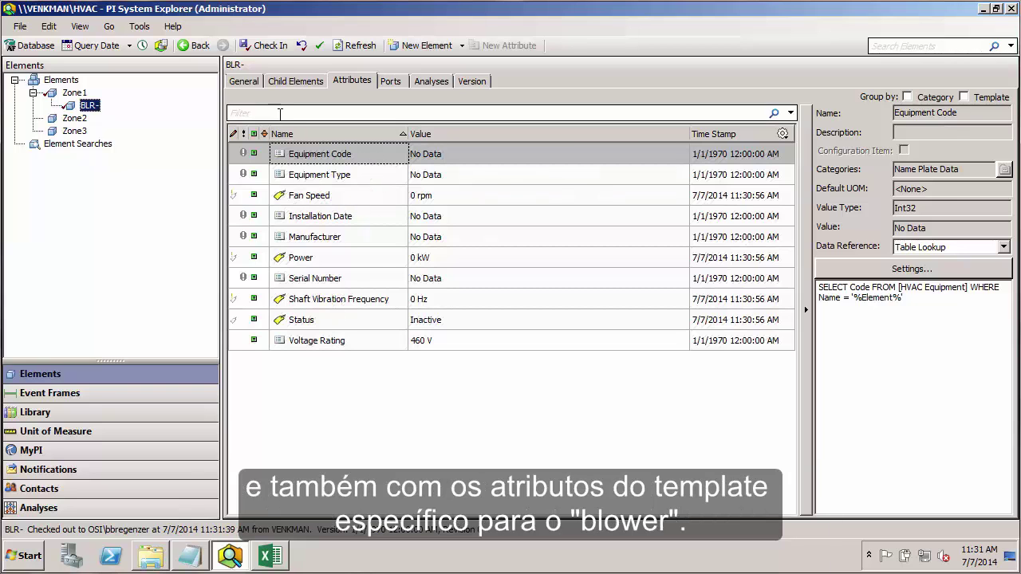
# Name the new blower element BLR-01 and return to its attributes.
pyautogui.click(246, 82)
pyautogui.click(330, 101)
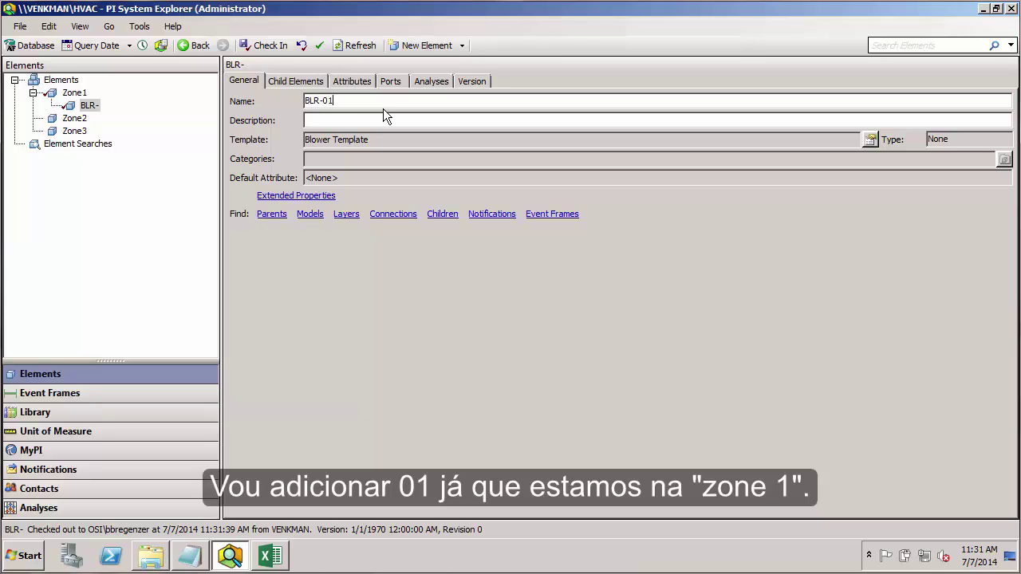
pyautogui.click(371, 81)
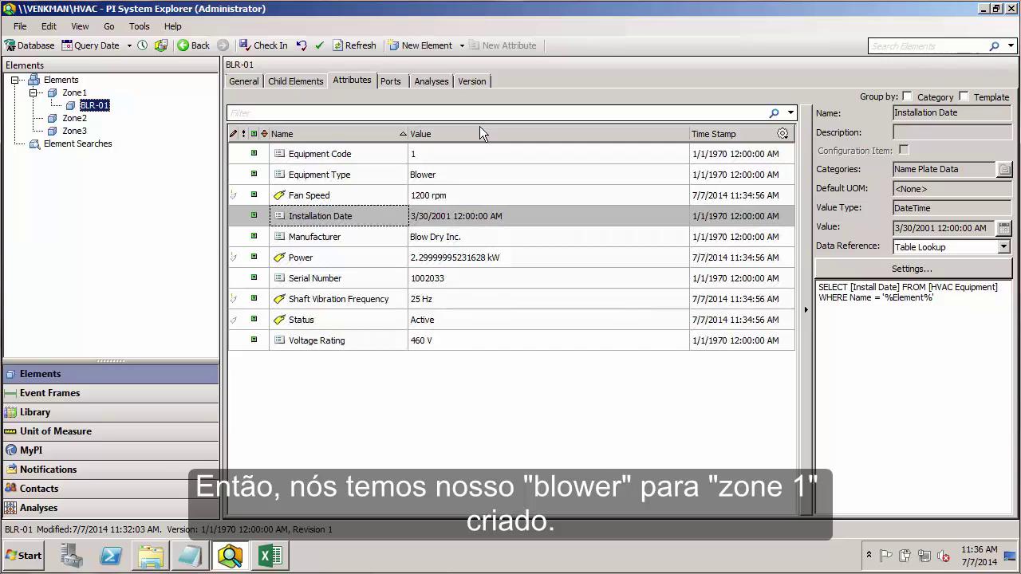
# Add a child element under Zone1 based on the Chiller Template, using the Parent-Child reference type.
pyautogui.rightClick(78, 93)
pyautogui.moveTo(168, 104)
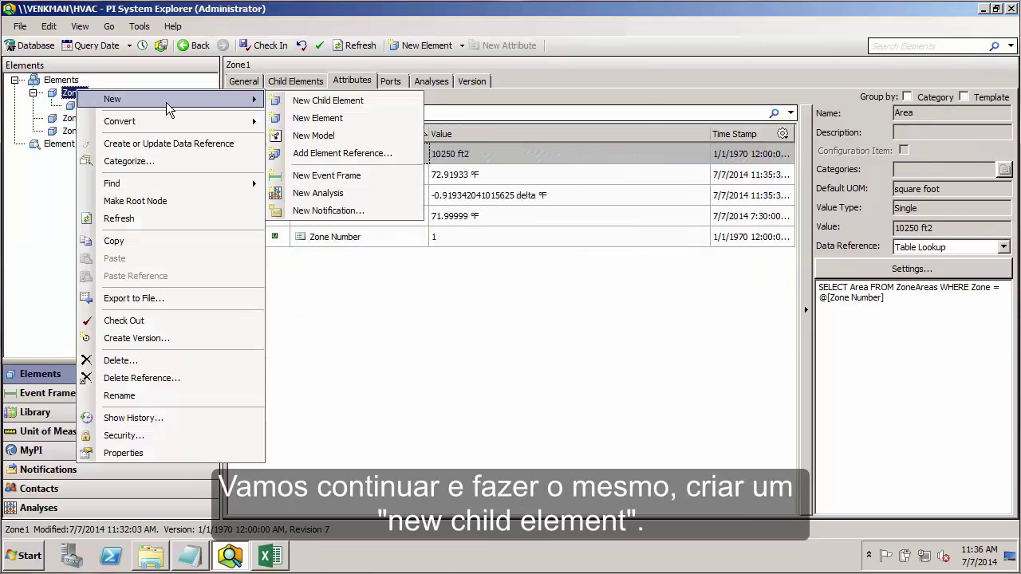
pyautogui.click(304, 102)
pyautogui.click(449, 286)
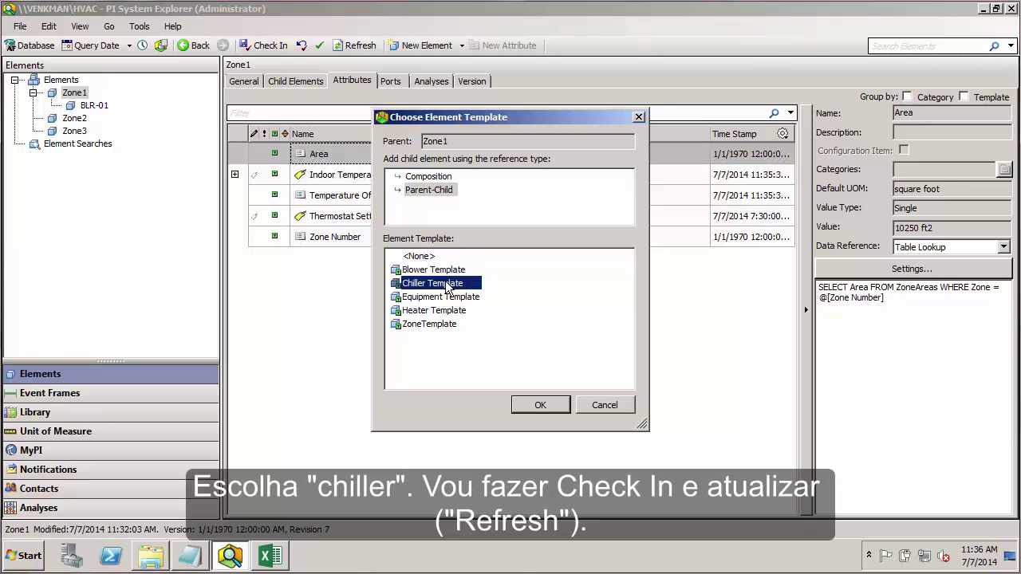
pyautogui.click(540, 406)
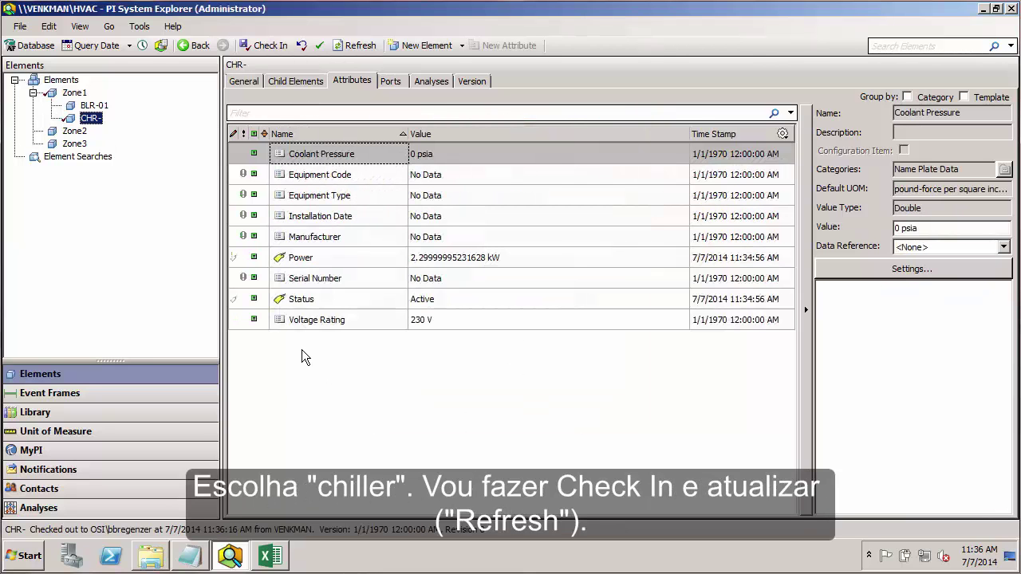
# Check in the new chiller element, refresh it and inspect its Equipment Code attribute.
pyautogui.click(271, 46)
pyautogui.click(353, 46)
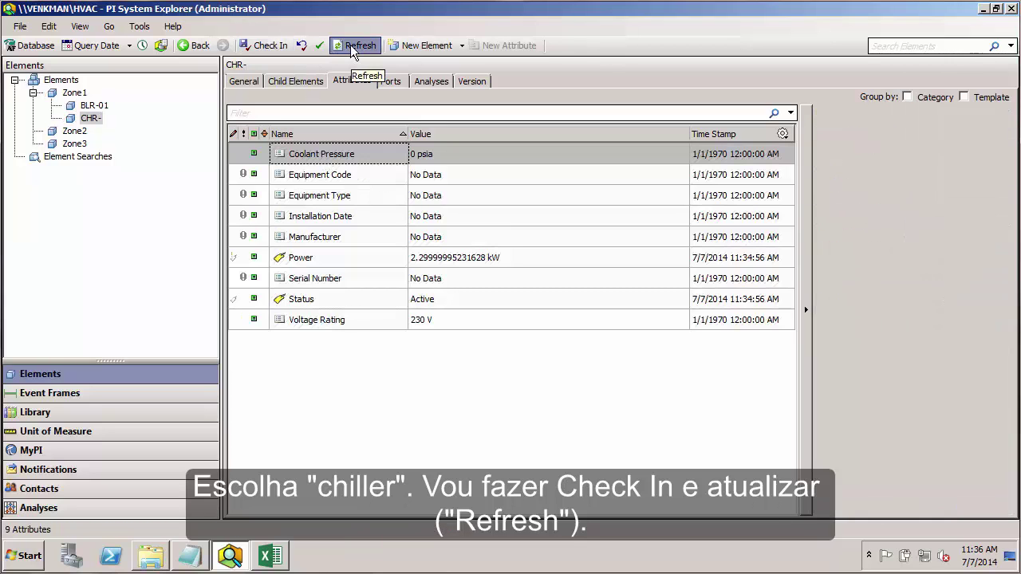
pyautogui.click(422, 175)
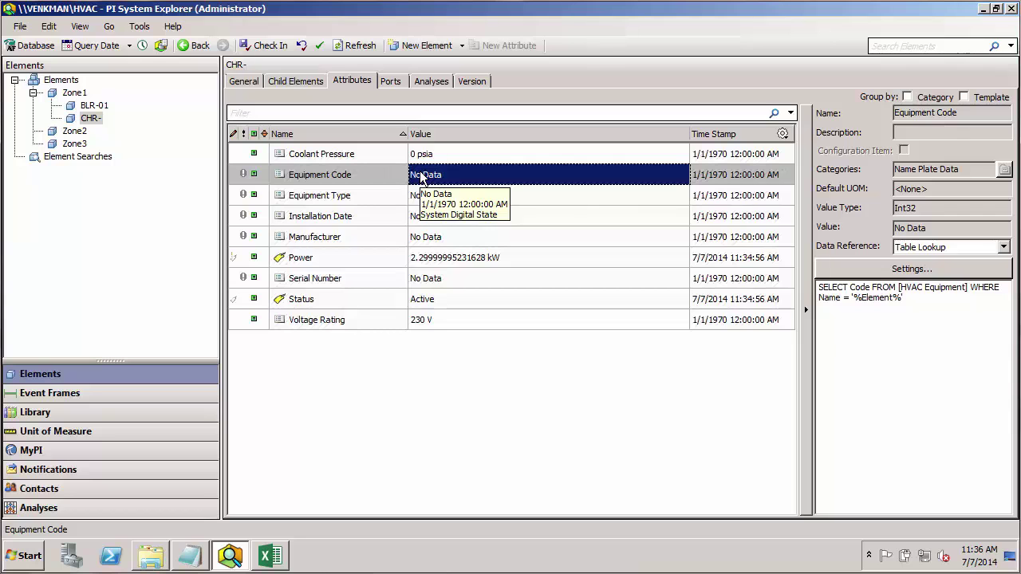
# Rename the chiller element CHR-01, check it in and refresh its attributes.
pyautogui.click(243, 80)
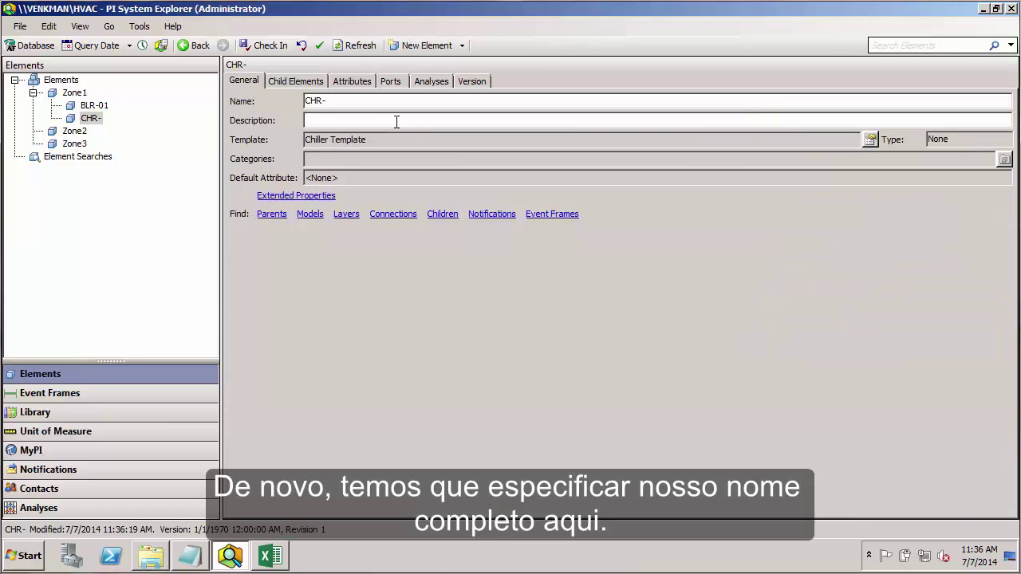
pyautogui.write('01')
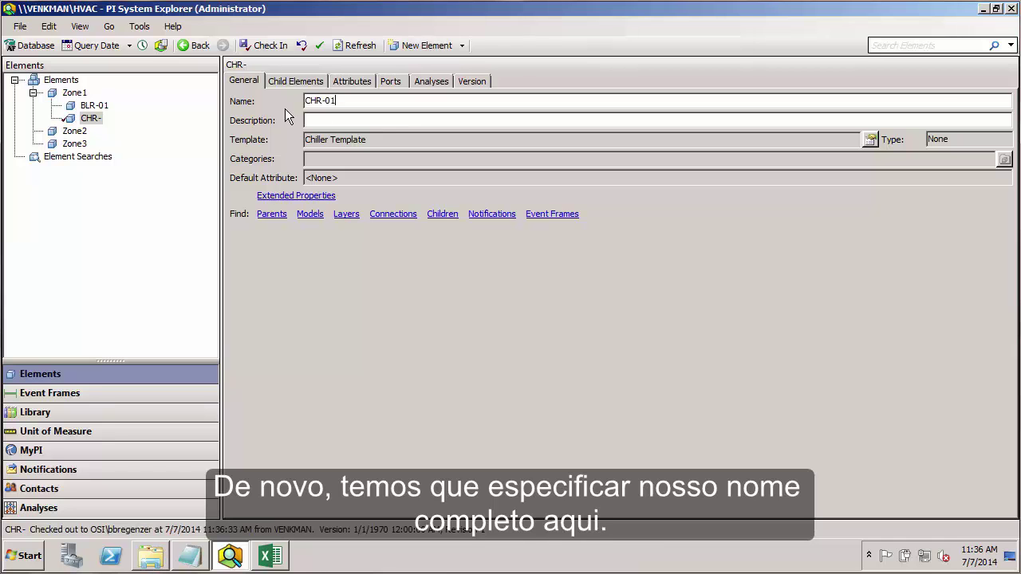
pyautogui.click(263, 46)
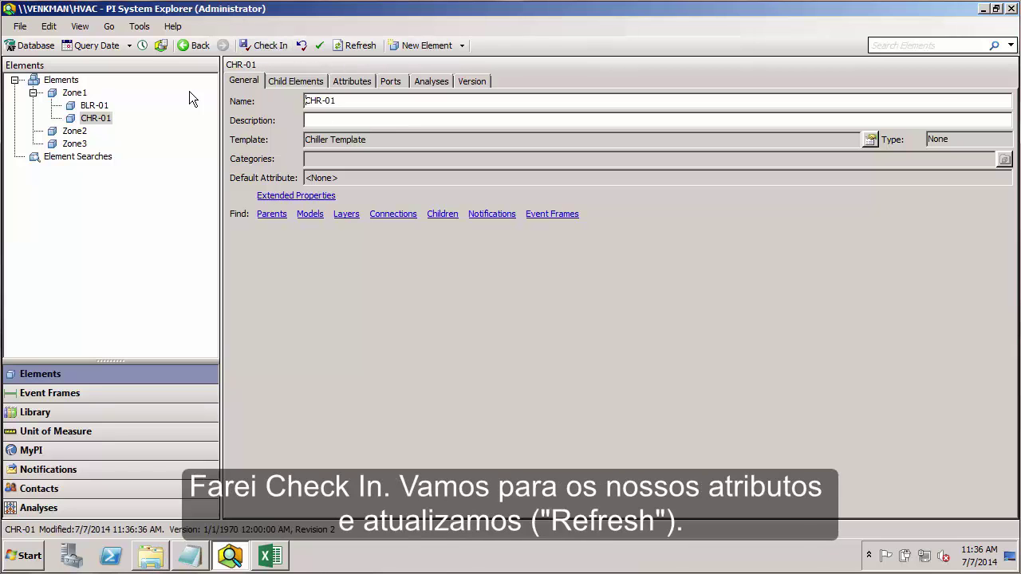
pyautogui.click(358, 83)
pyautogui.click(356, 46)
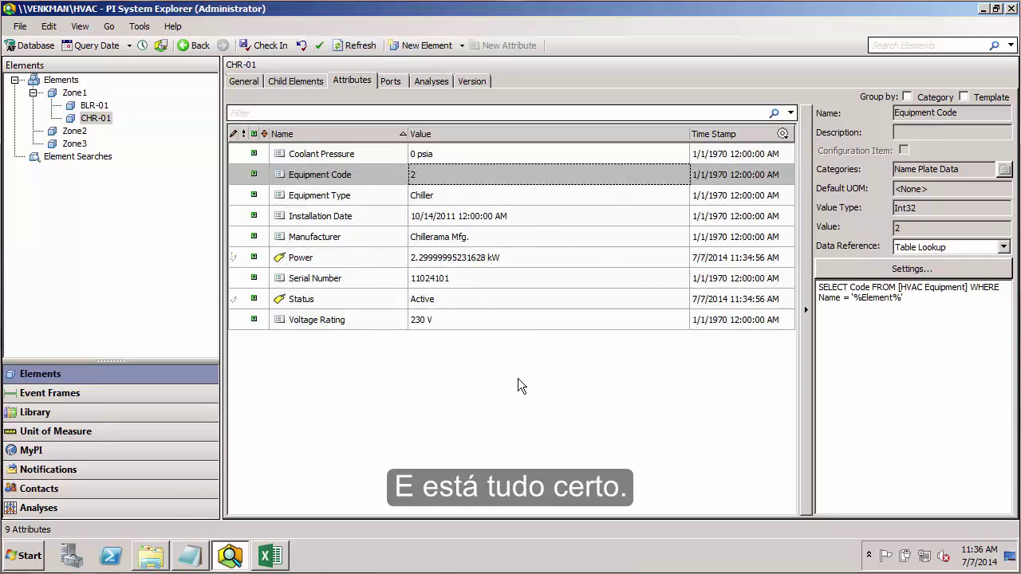
# Add a child element under Zone1 based on the Heater Template, using the Parent-Child reference type.
pyautogui.rightClick(80, 92)
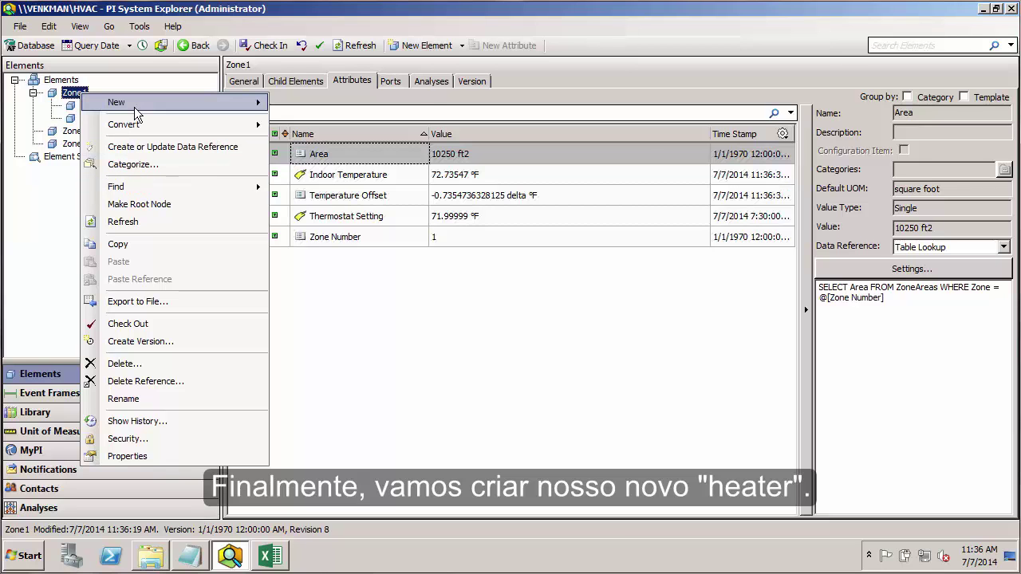
pyautogui.moveTo(136, 103)
pyautogui.click(319, 109)
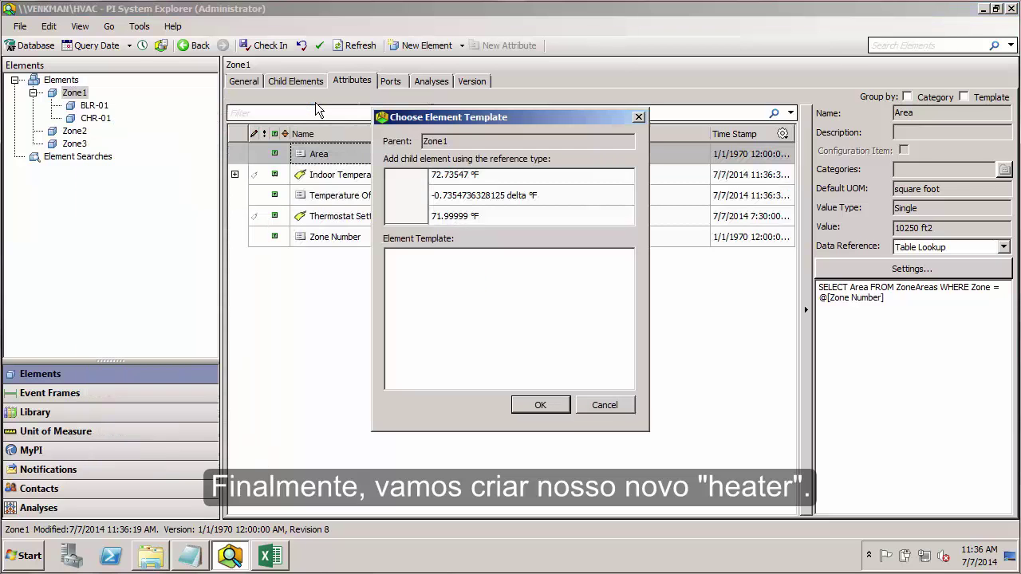
pyautogui.click(427, 310)
pyautogui.click(542, 405)
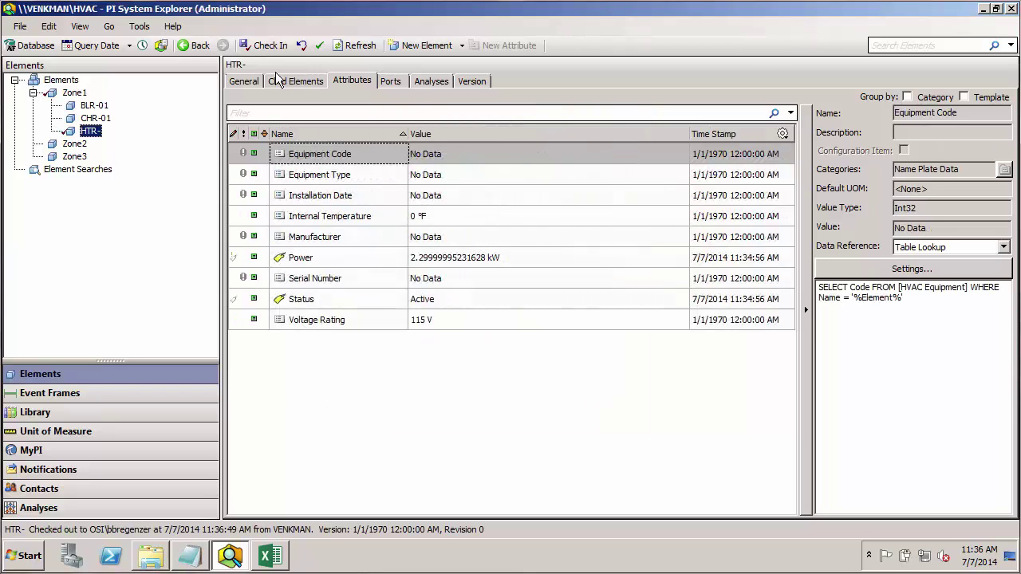
# Rename the heater element HTR-01, check it in and refresh its attributes.
pyautogui.click(244, 81)
pyautogui.click(323, 101)
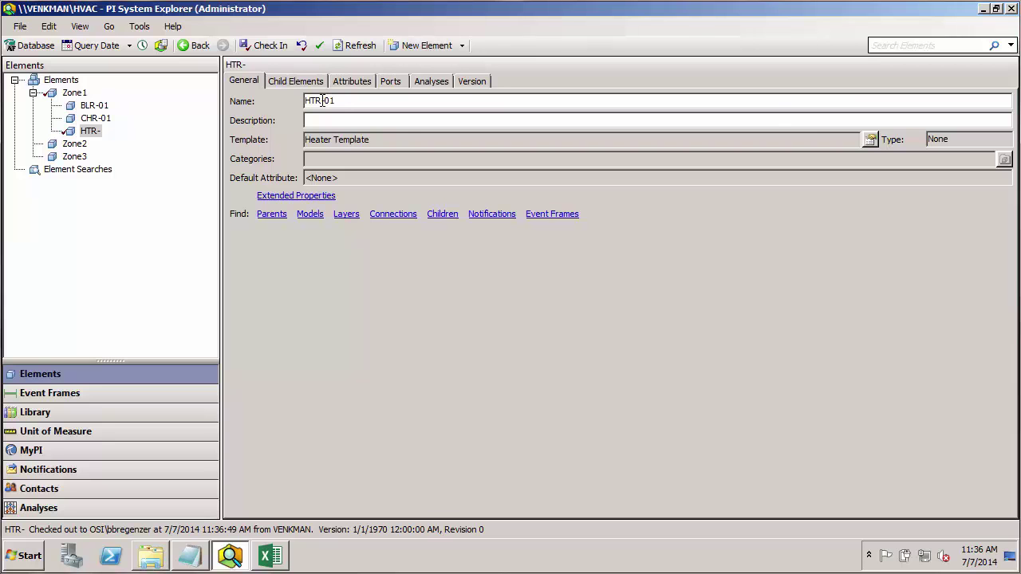
pyautogui.click(359, 80)
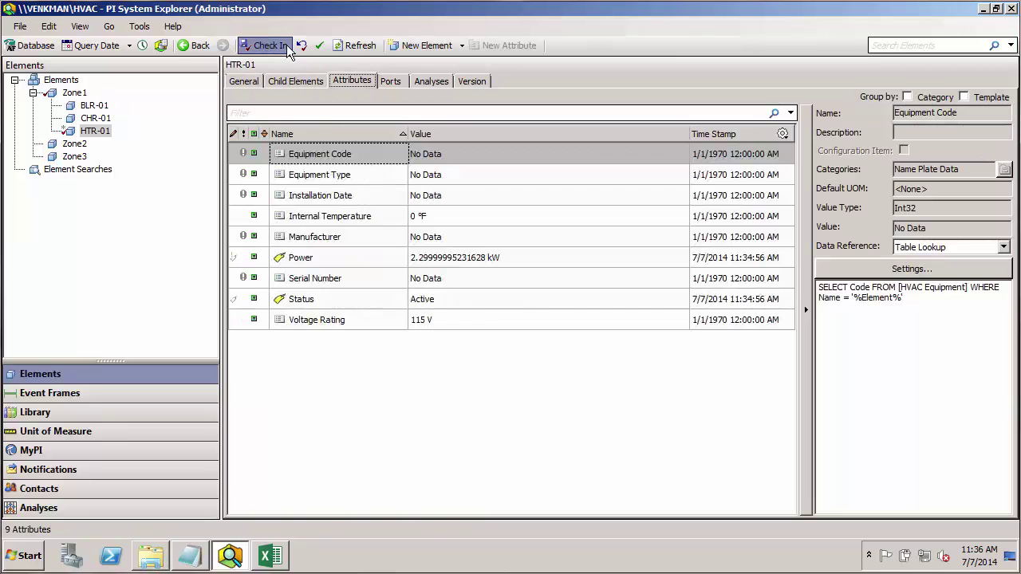
pyautogui.click(285, 46)
pyautogui.click(355, 45)
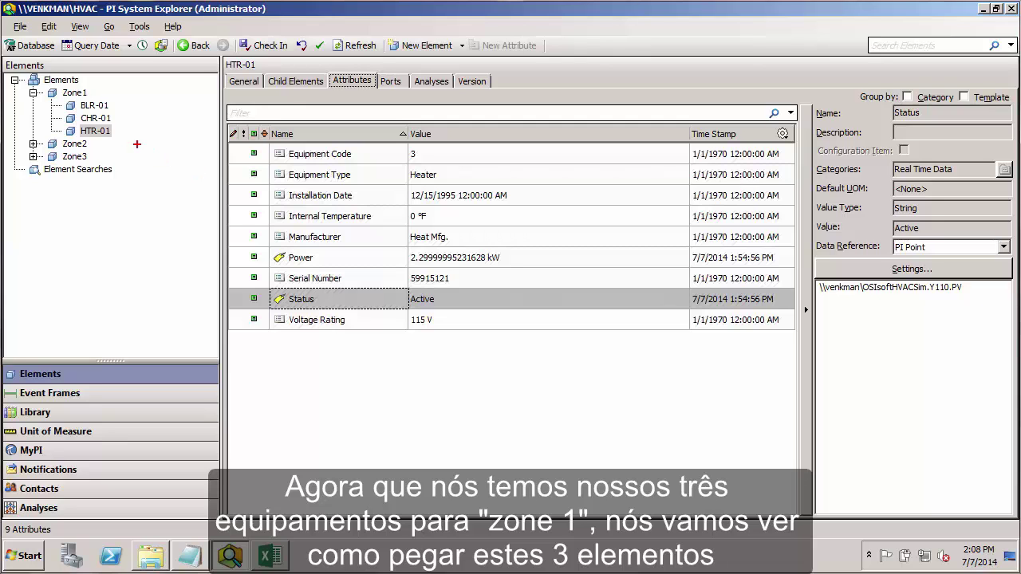
pyautogui.moveTo(58, 98); pyautogui.dragTo(121, 135)
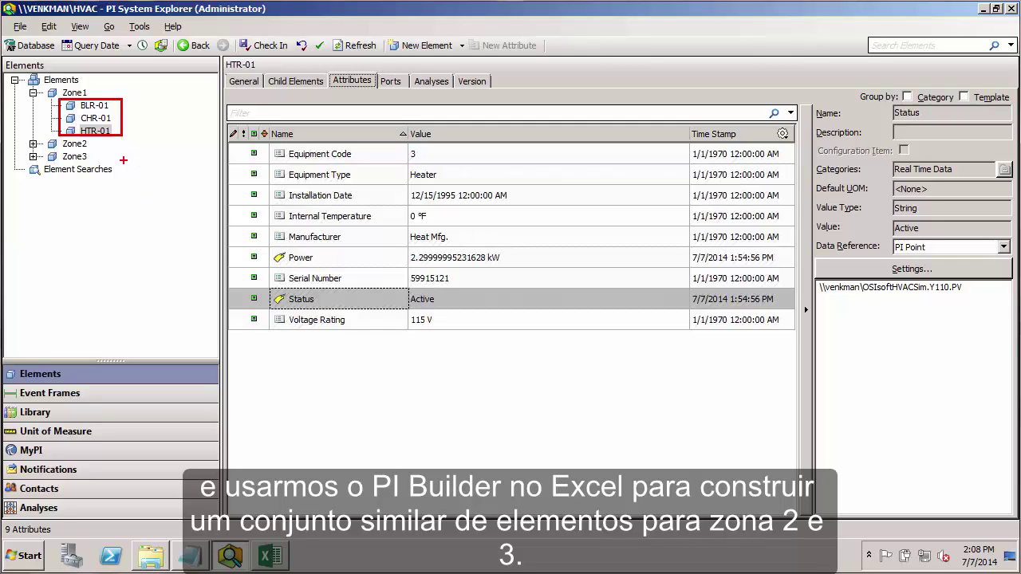
pyautogui.moveTo(95, 144); pyautogui.dragTo(151, 146)
pyautogui.moveTo(95, 163); pyautogui.dragTo(163, 162)
pyautogui.press('Escape')
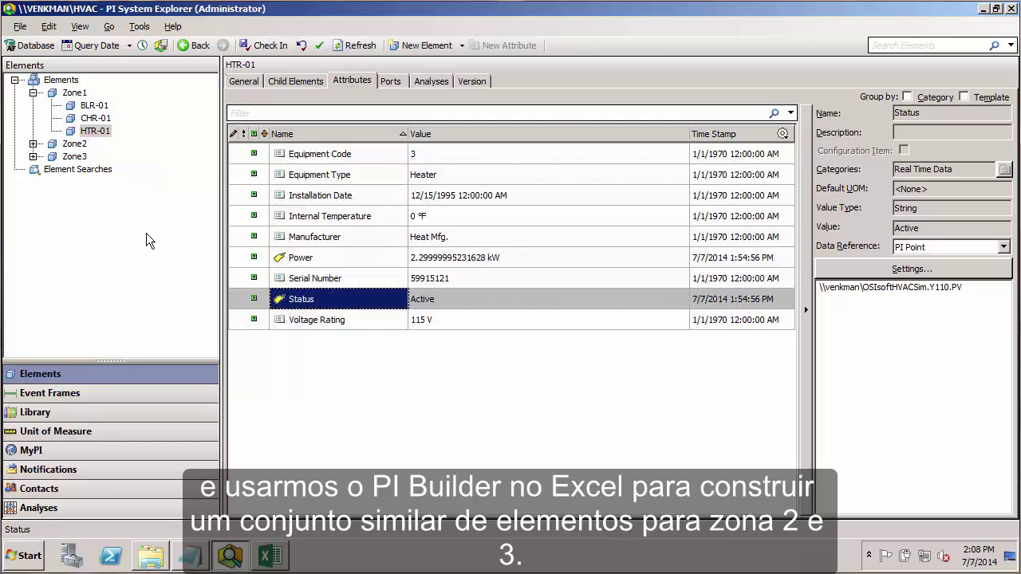
# Switch to Excel and create a new blank workbook.
pyautogui.click(269, 556)
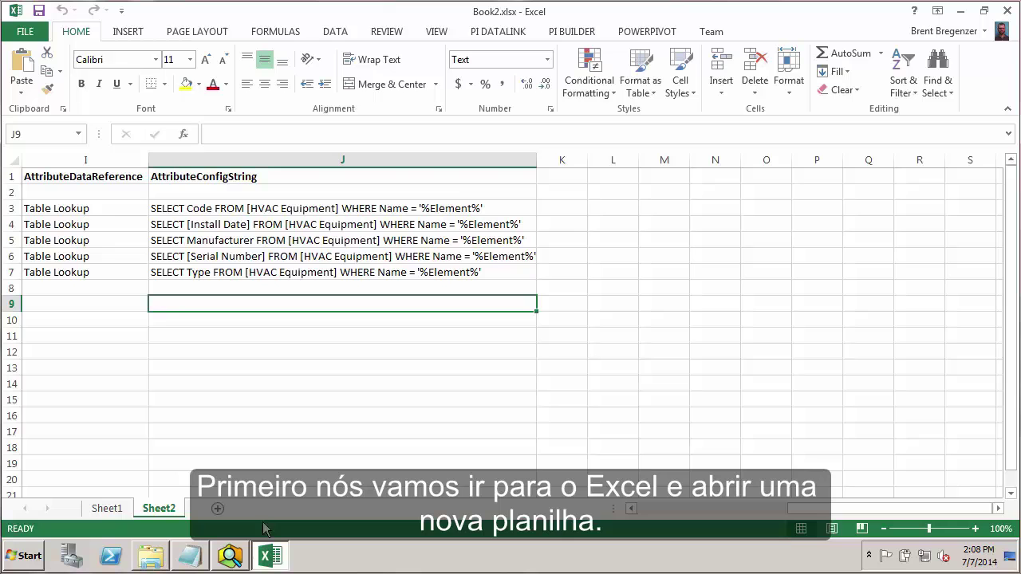
pyautogui.click(35, 39)
pyautogui.click(30, 102)
pyautogui.click(200, 253)
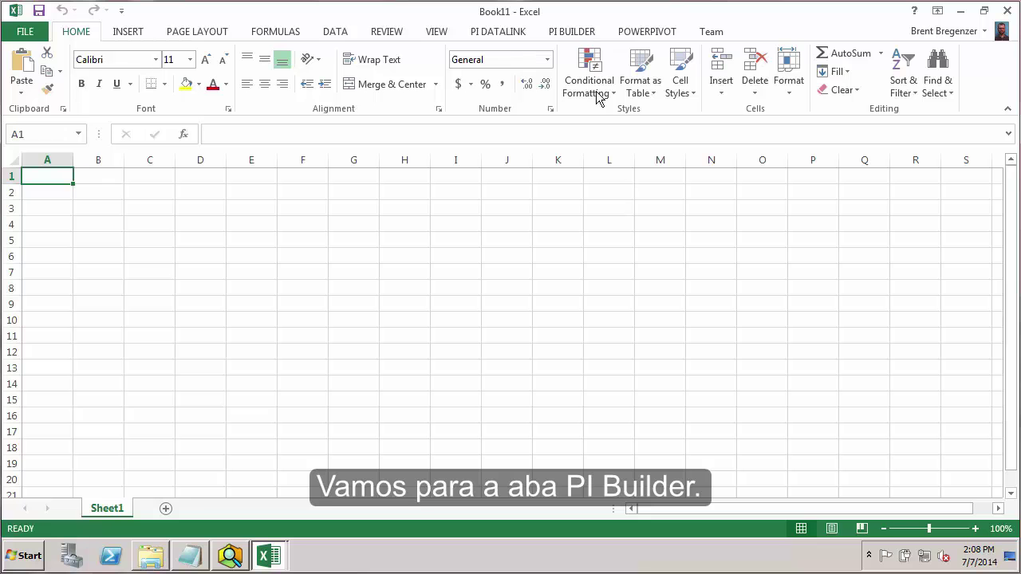
# Start a PI Builder search for existing elements in the HVAC database.
pyautogui.click(574, 32)
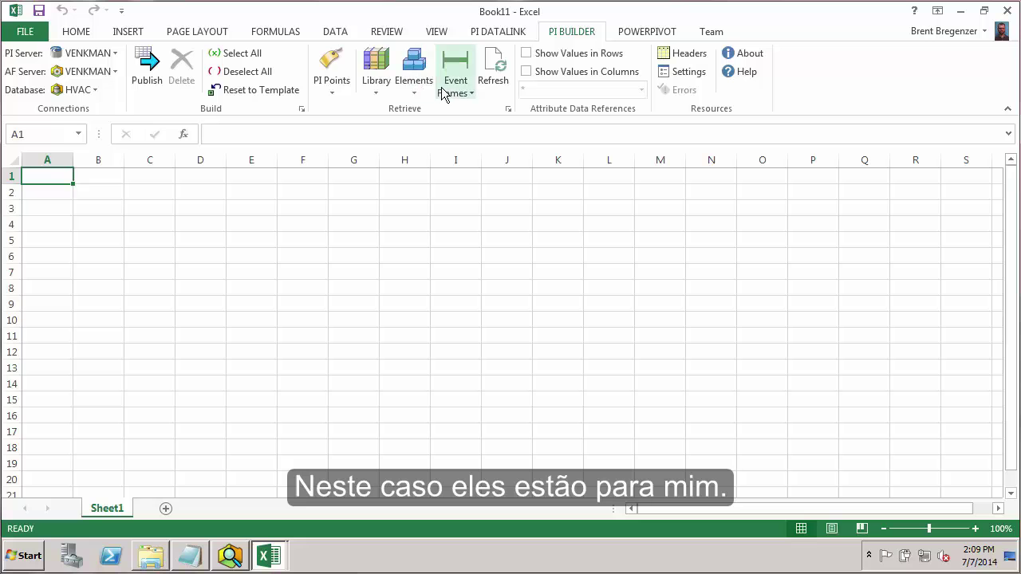
pyautogui.click(389, 84)
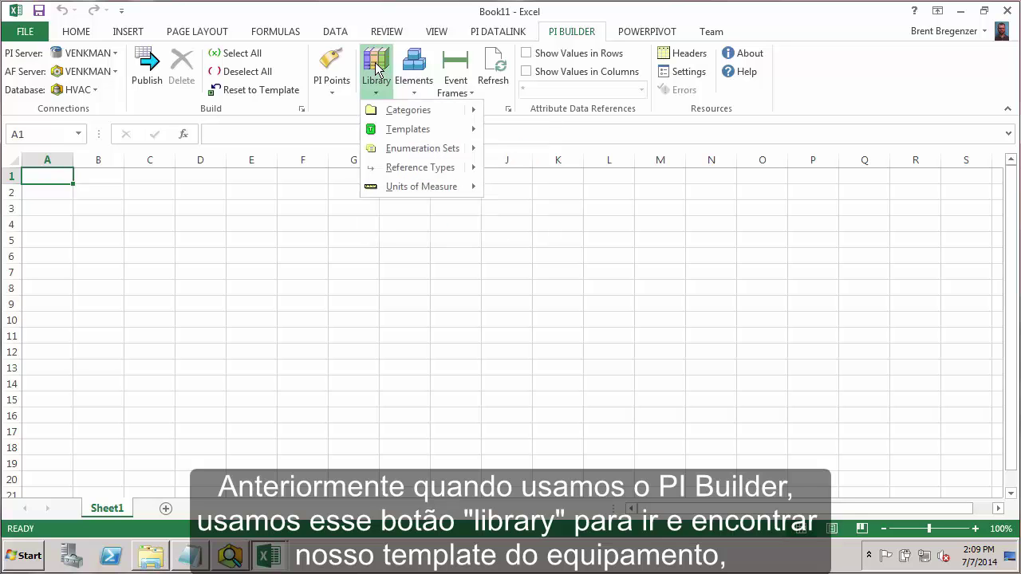
pyautogui.moveTo(453, 132)
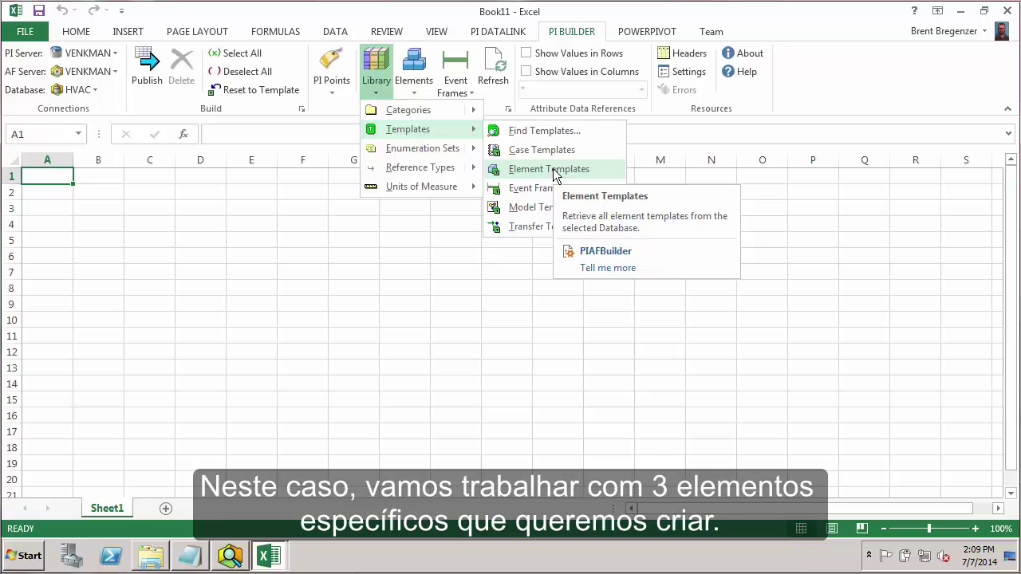
pyautogui.click(410, 68)
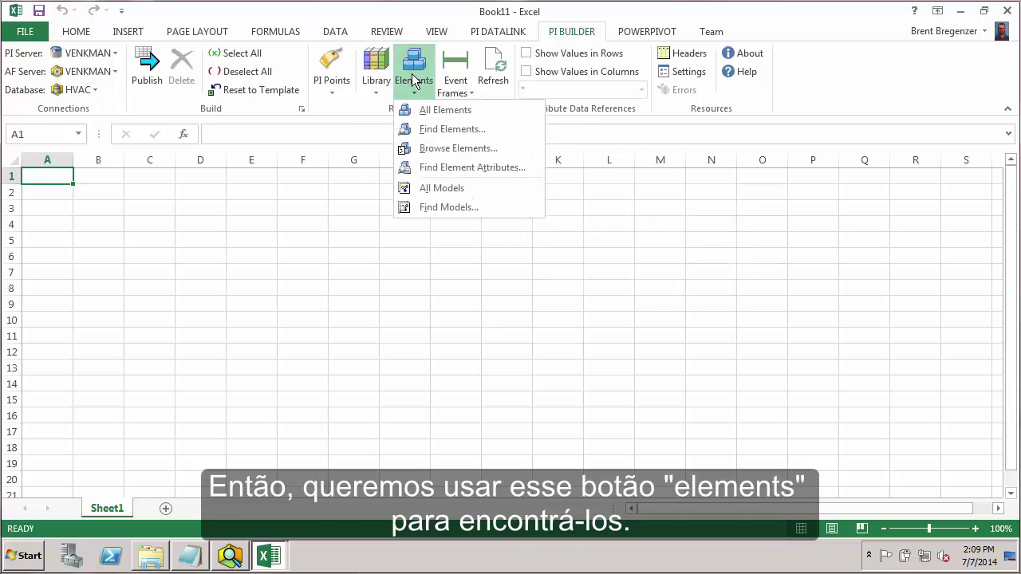
pyautogui.click(463, 129)
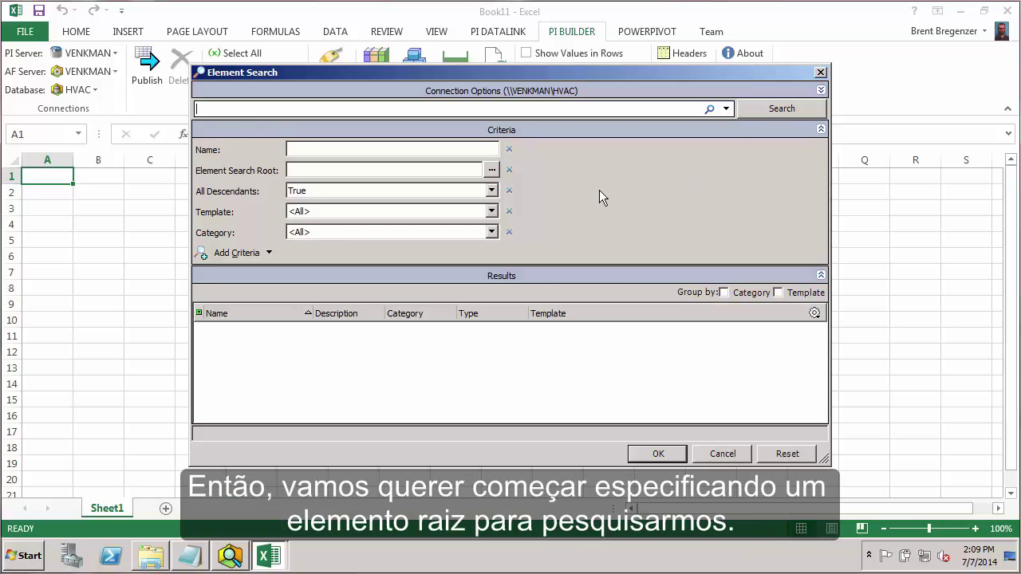
# Set the element search root to Zone1.
pyautogui.click(491, 171)
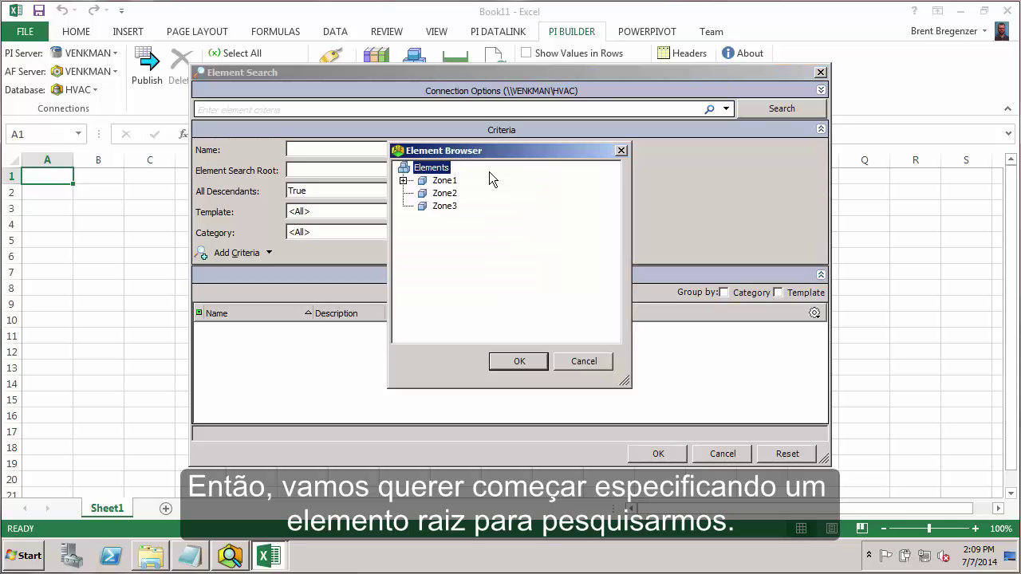
pyautogui.click(445, 181)
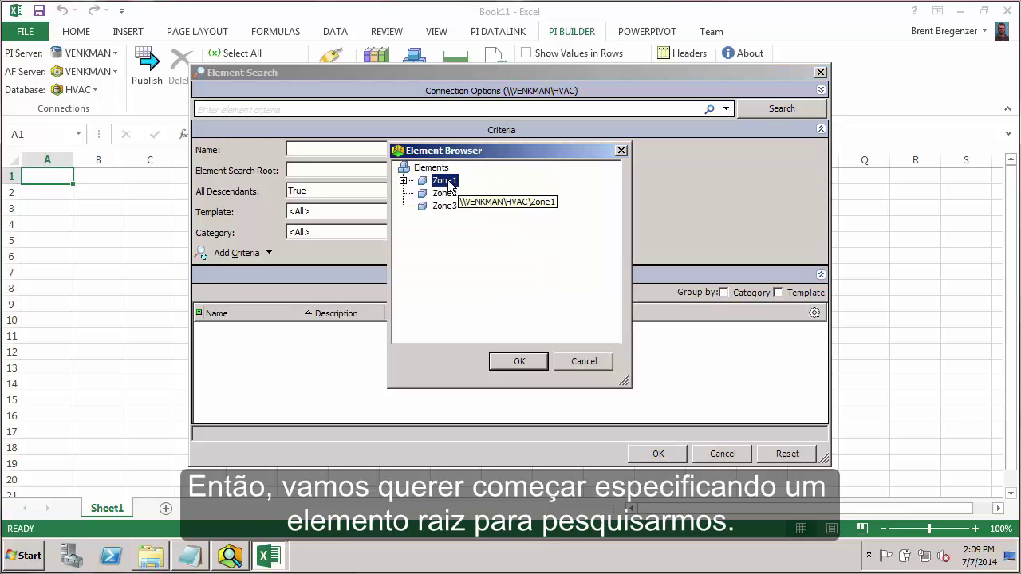
pyautogui.click(403, 180)
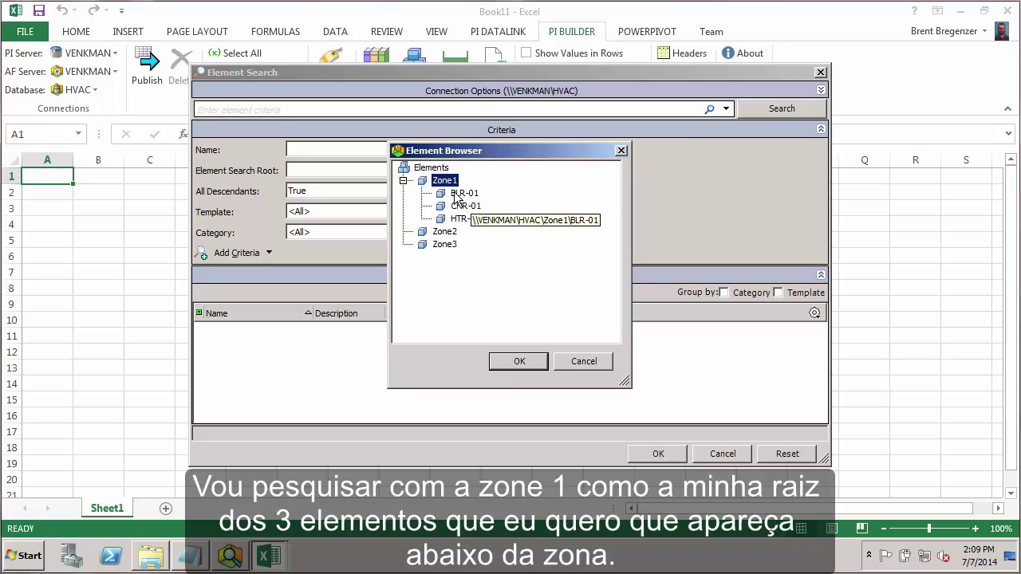
pyautogui.click(519, 360)
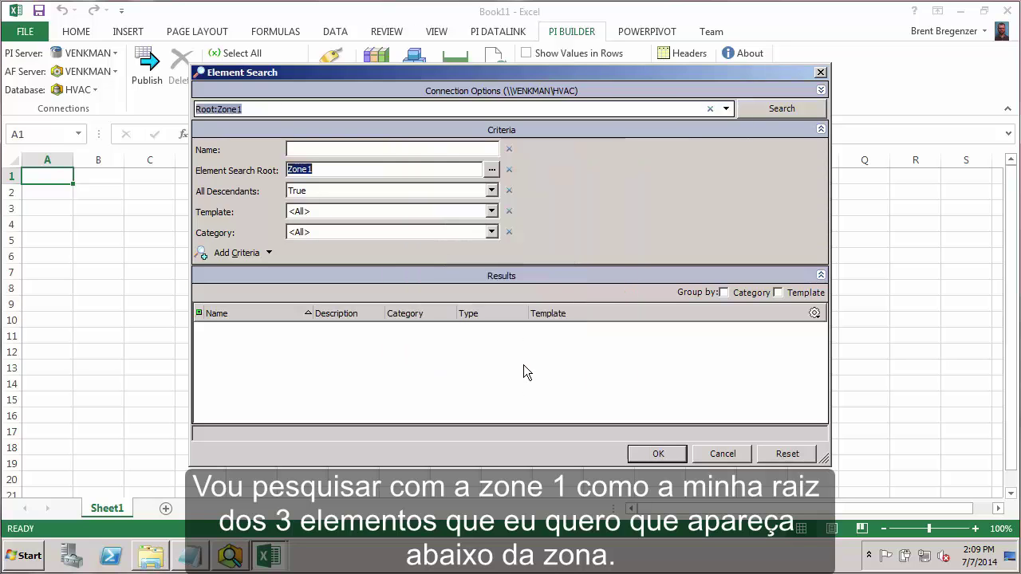
# Restrict the element search to the Equipment Template and run it.
pyautogui.click(374, 149)
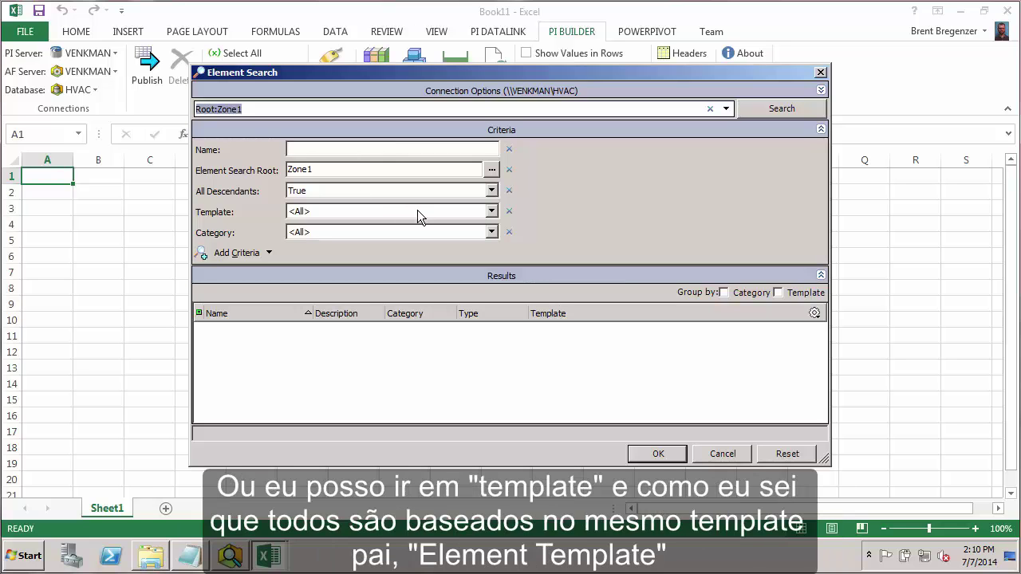
pyautogui.click(491, 211)
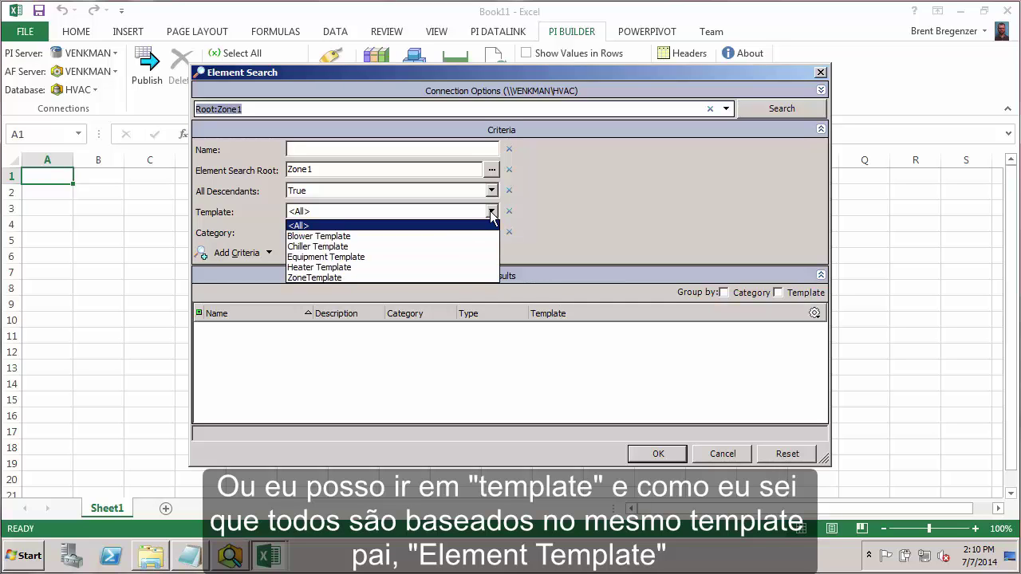
pyautogui.click(427, 257)
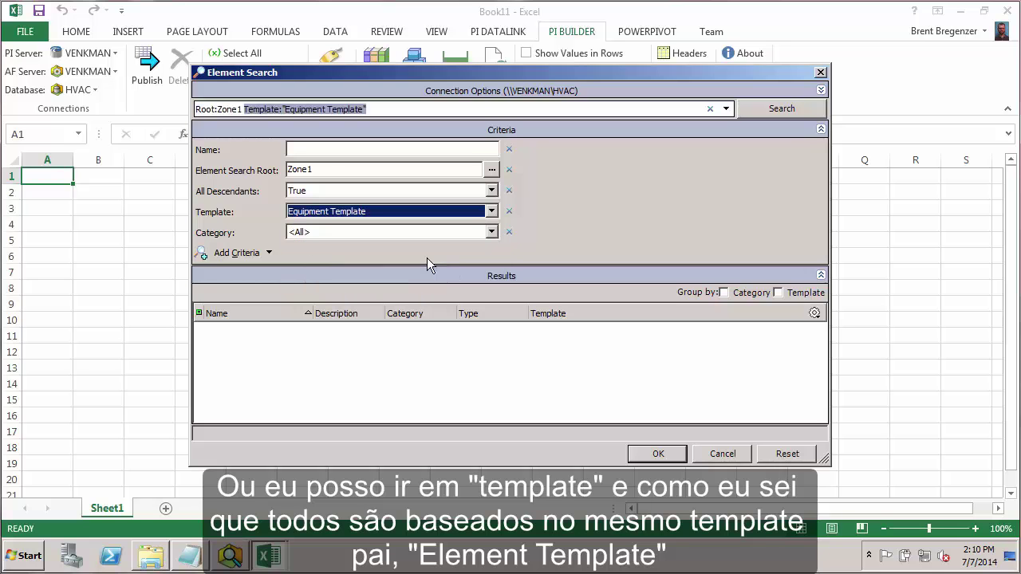
pyautogui.click(782, 110)
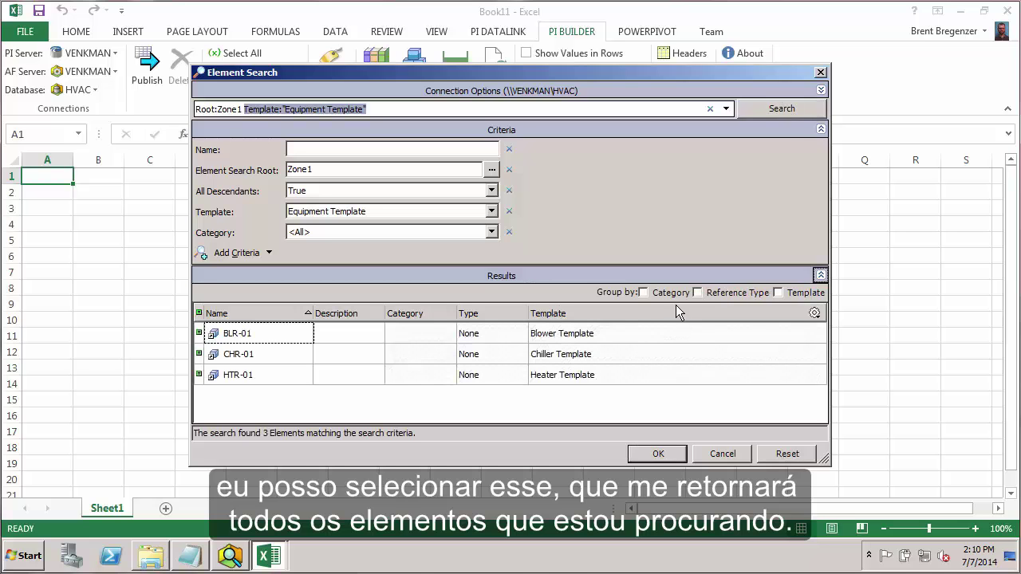
# Select the found elements BLR-01, CHR-01 and HTR-01 and accept them for import.
pyautogui.click(253, 333)
pyautogui.click(253, 333)
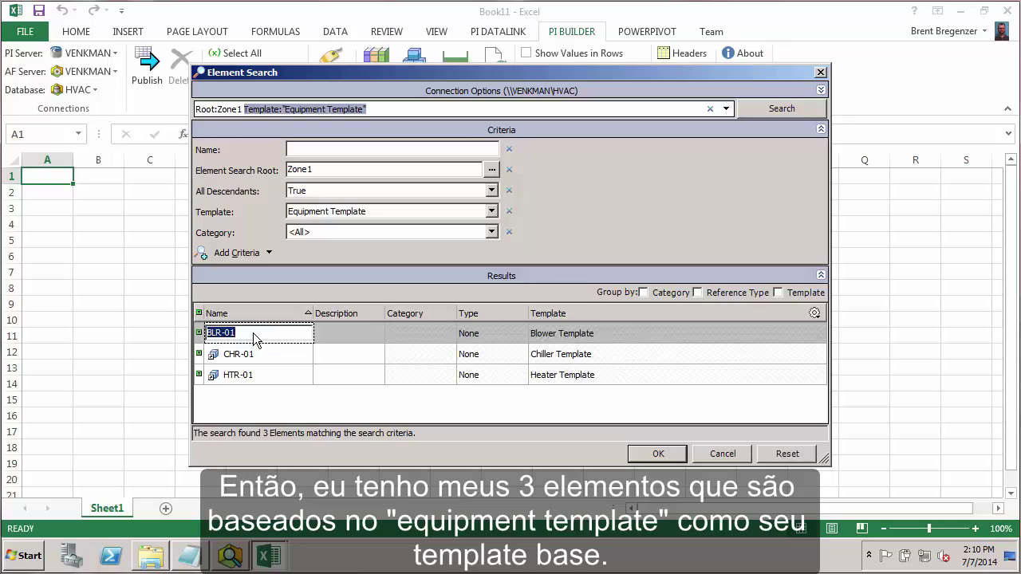
pyautogui.keyDown('shift'); pyautogui.click(260, 371); pyautogui.keyUp('shift')
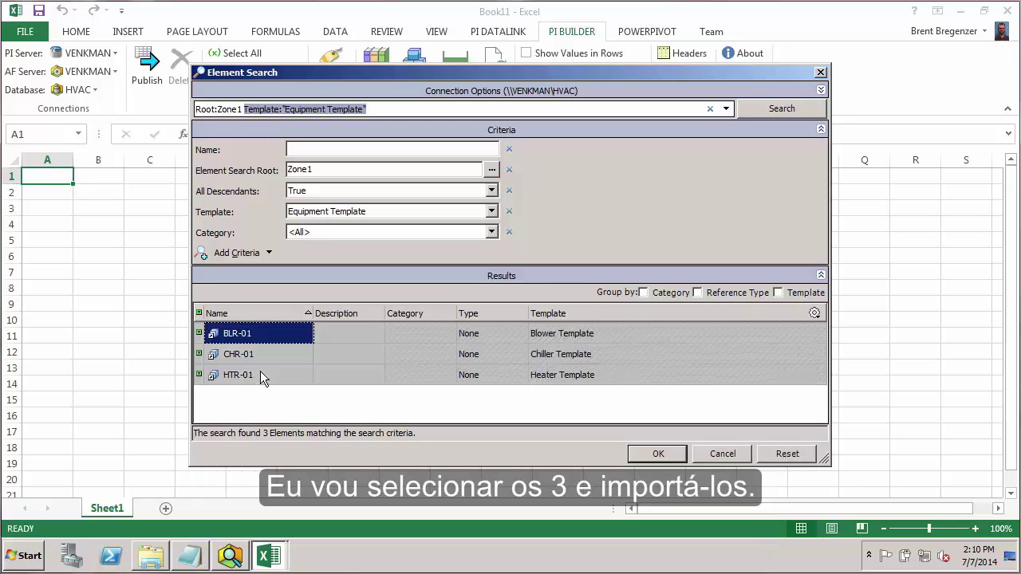
pyautogui.click(657, 454)
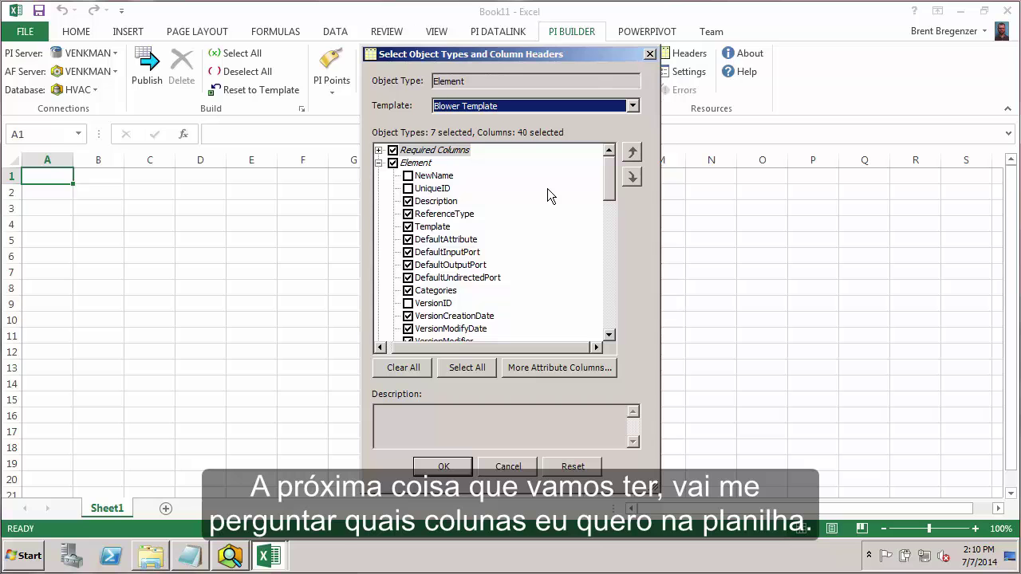
# Exclude all optional Element columns from the import except Template.
pyautogui.click(379, 151)
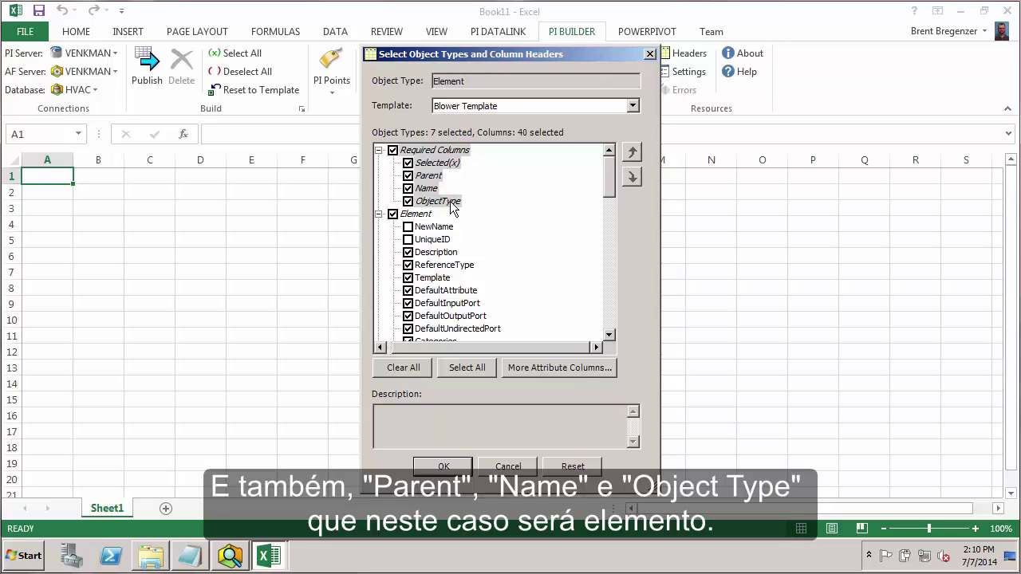
pyautogui.click(379, 150)
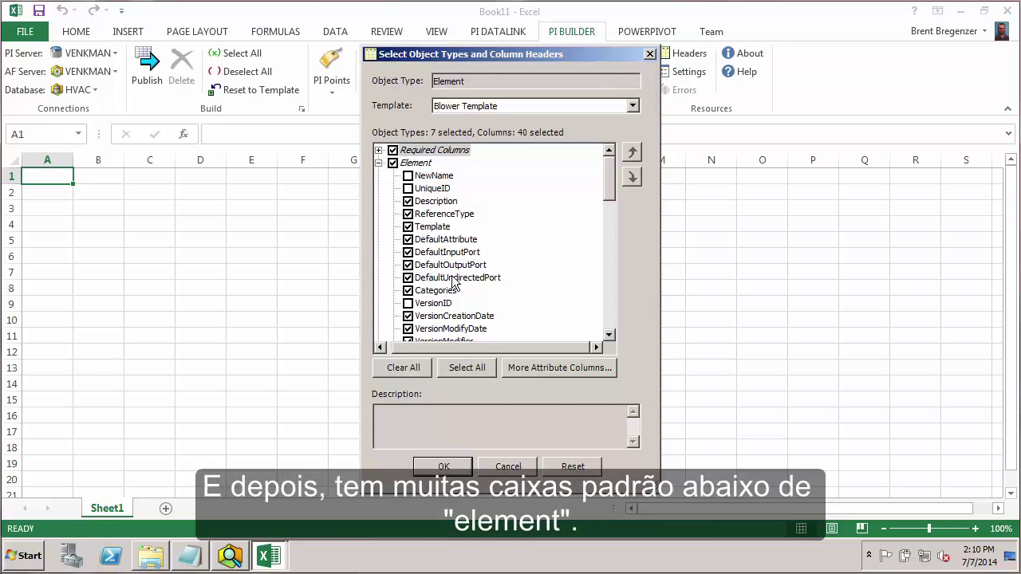
pyautogui.doubleClick(392, 163)
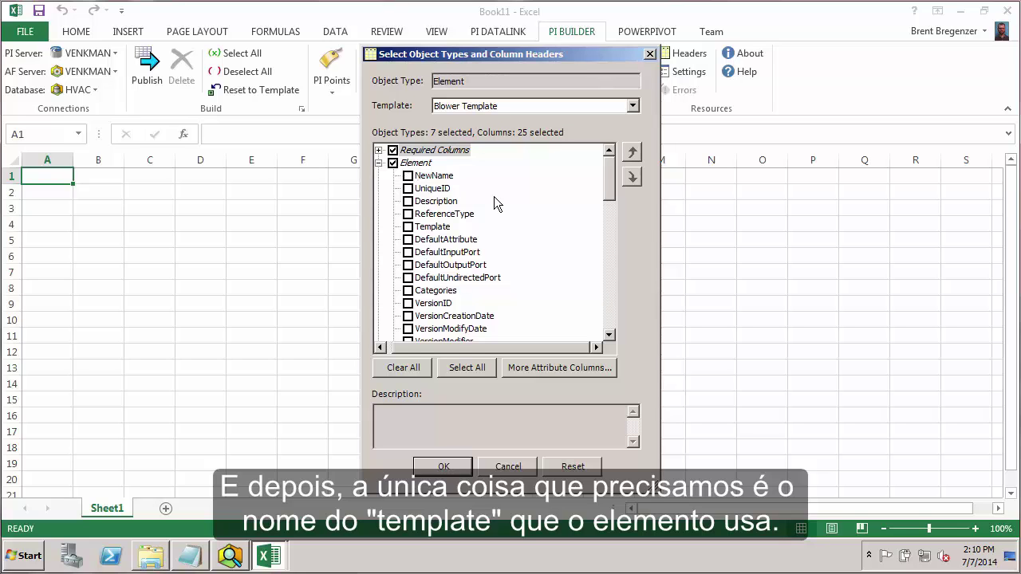
pyautogui.click(408, 227)
# Exclude the ExtendedProperty, Attribute, Analysis and Port object types from the import and collapse their groups.
pyautogui.moveTo(610, 169); pyautogui.dragTo(601, 218)
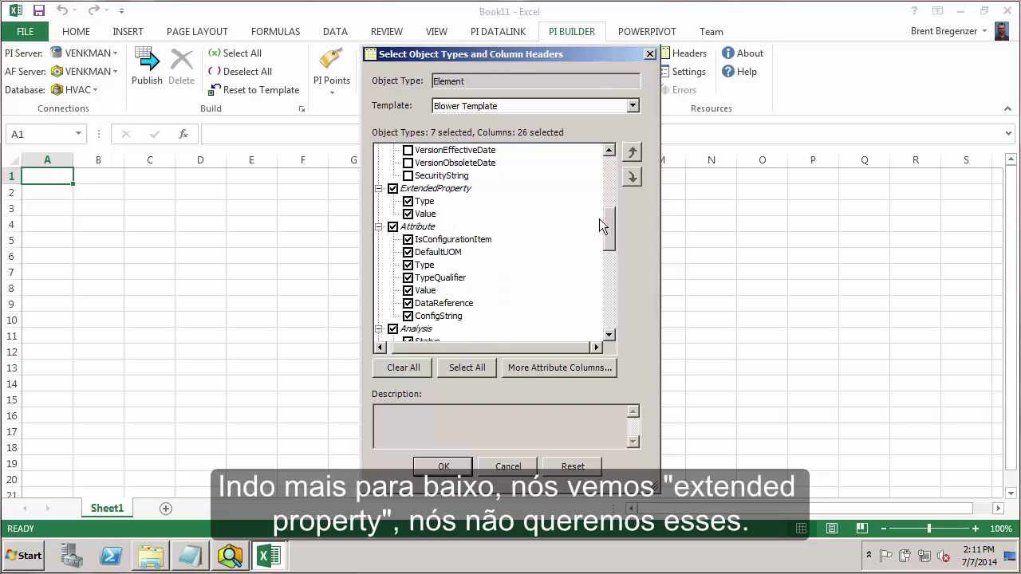
pyautogui.click(392, 190)
pyautogui.click(379, 189)
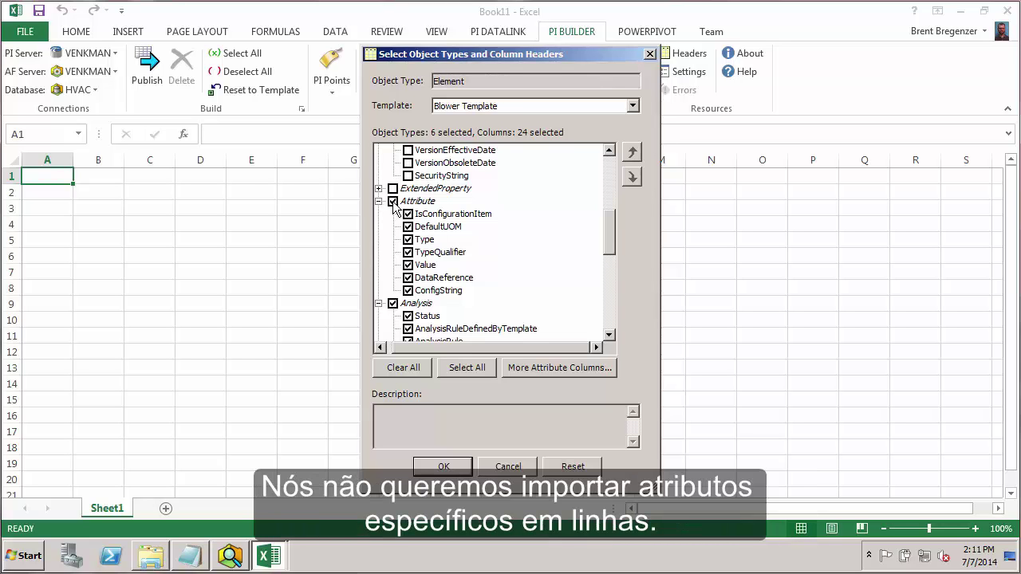
pyautogui.click(392, 202)
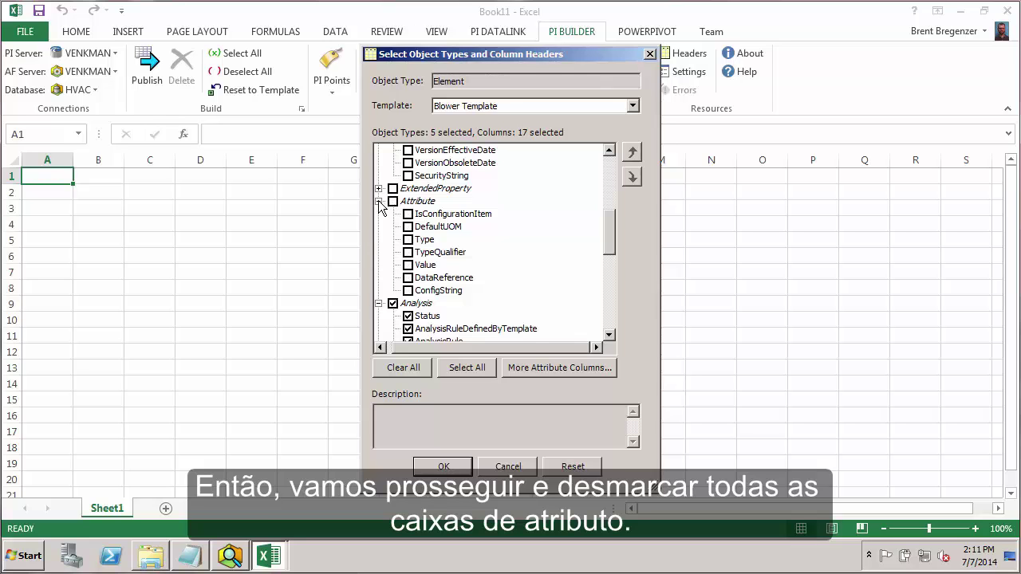
pyautogui.click(379, 201)
pyautogui.click(392, 214)
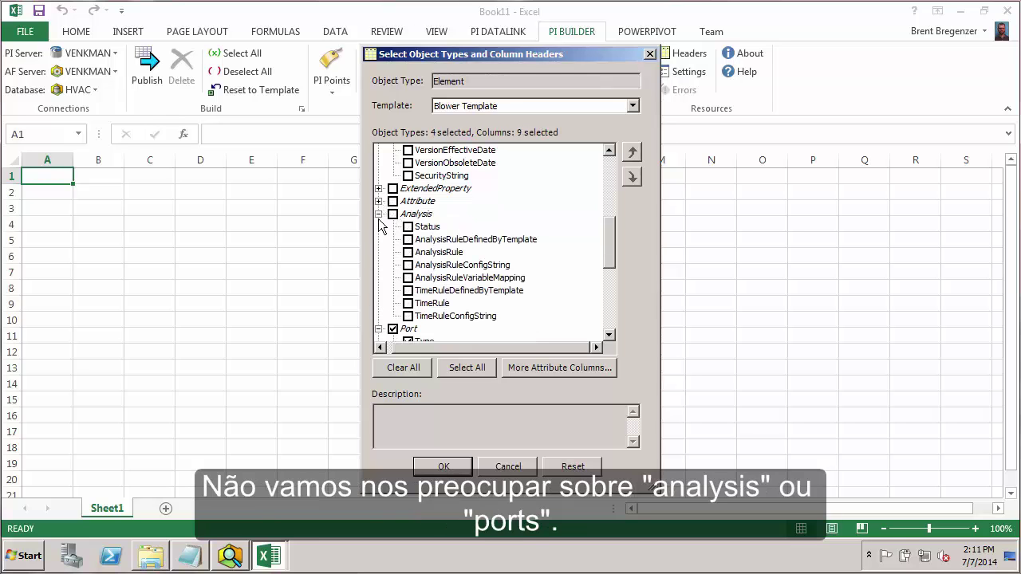
pyautogui.click(379, 214)
pyautogui.click(392, 226)
pyautogui.click(379, 226)
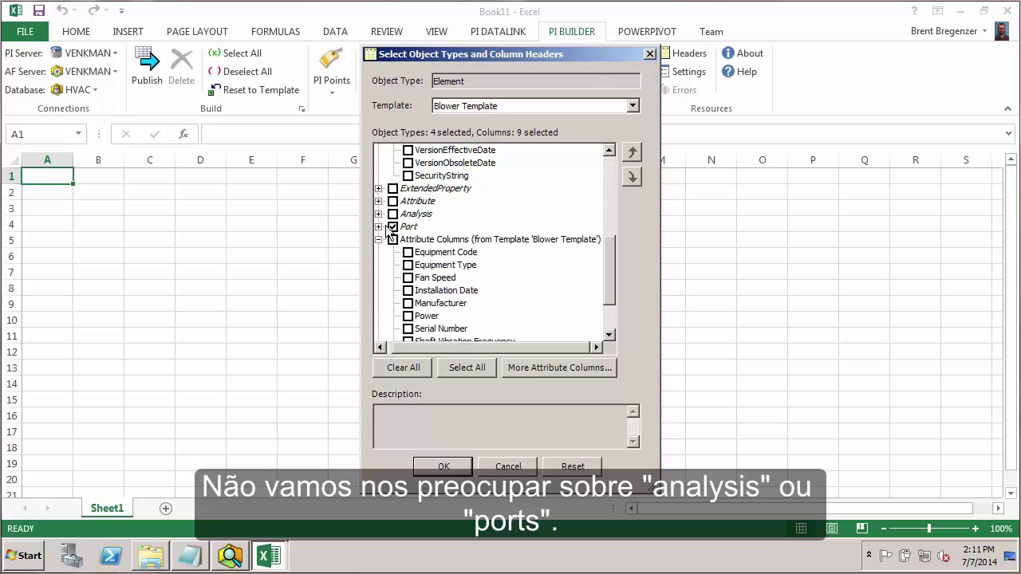
pyautogui.click(379, 226)
pyautogui.click(379, 227)
# Include the Blower Template attribute columns Fan Speed, Power, Shaft Vibration Frequency and Status.
pyautogui.moveTo(609, 257); pyautogui.dragTo(605, 285)
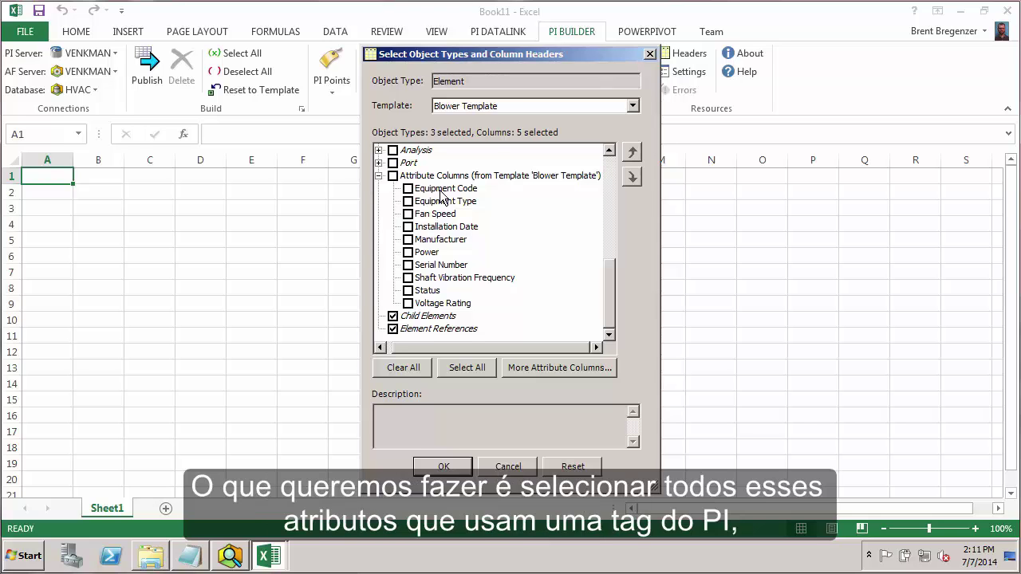
pyautogui.click(407, 215)
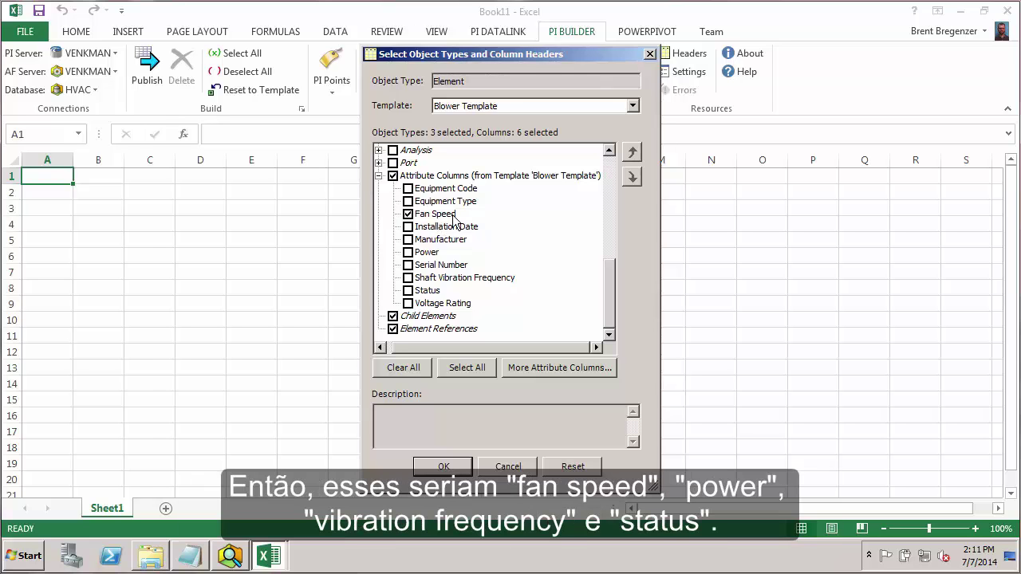
pyautogui.click(410, 255)
pyautogui.click(408, 279)
pyautogui.click(408, 291)
# Exclude Child Elements and Element References, and retrieve the three selected elements into the worksheet.
pyautogui.click(392, 316)
pyautogui.click(392, 328)
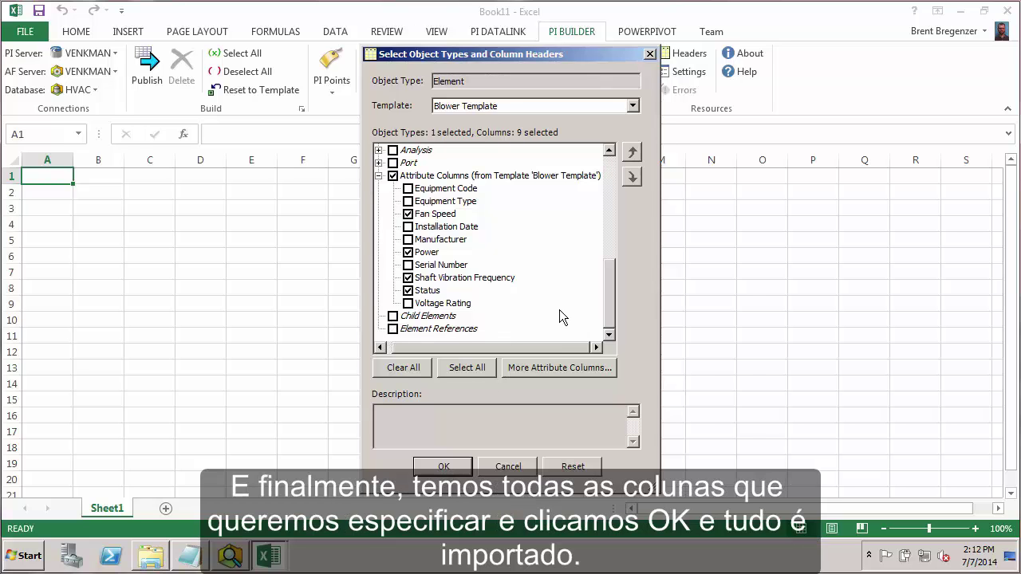
pyautogui.click(450, 469)
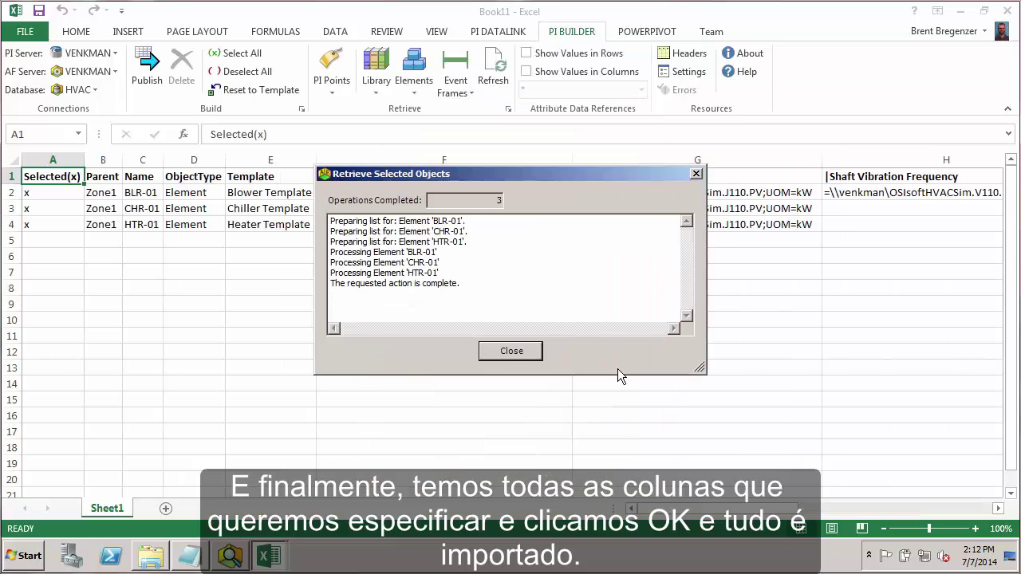
pyautogui.click(526, 352)
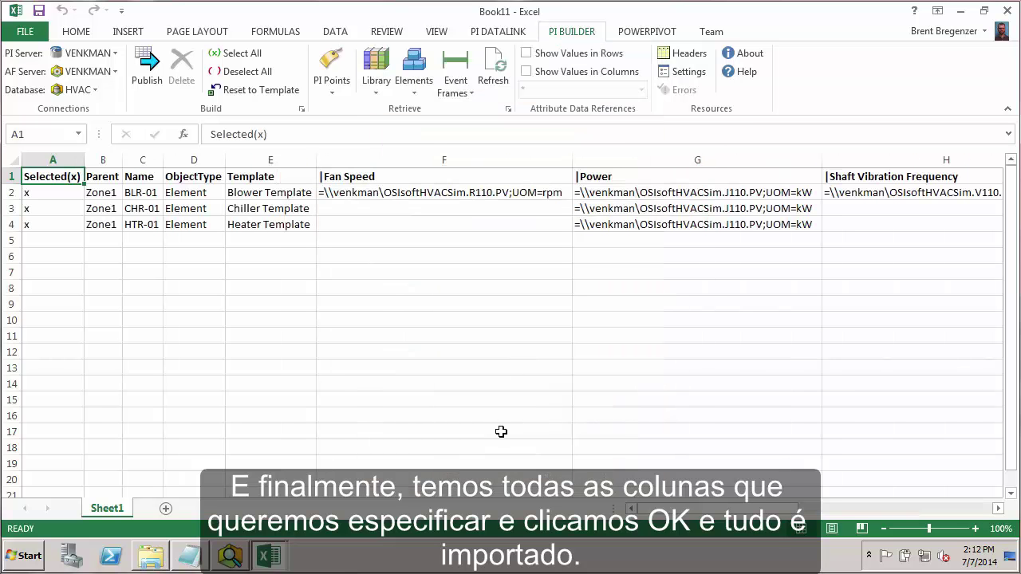
# Examine the imported parent, name, object type and template columns, the attribute headers' vertical-bar prefix, and BLR-01's Fan Speed configuration string.
pyautogui.click(103, 199)
pyautogui.moveTo(103, 203); pyautogui.dragTo(137, 226)
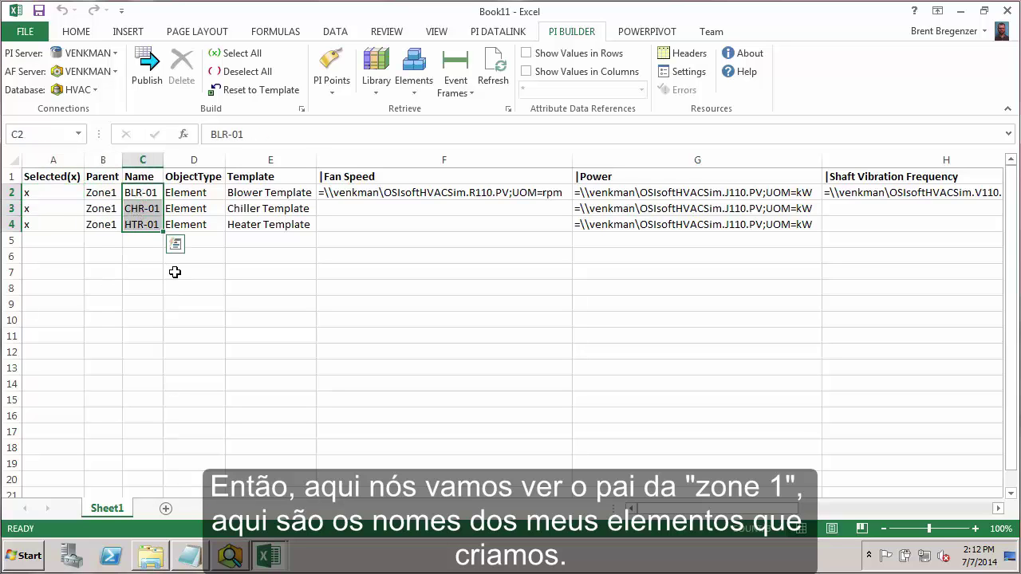
pyautogui.moveTo(206, 193); pyautogui.dragTo(203, 224)
pyautogui.moveTo(263, 194); pyautogui.dragTo(244, 226)
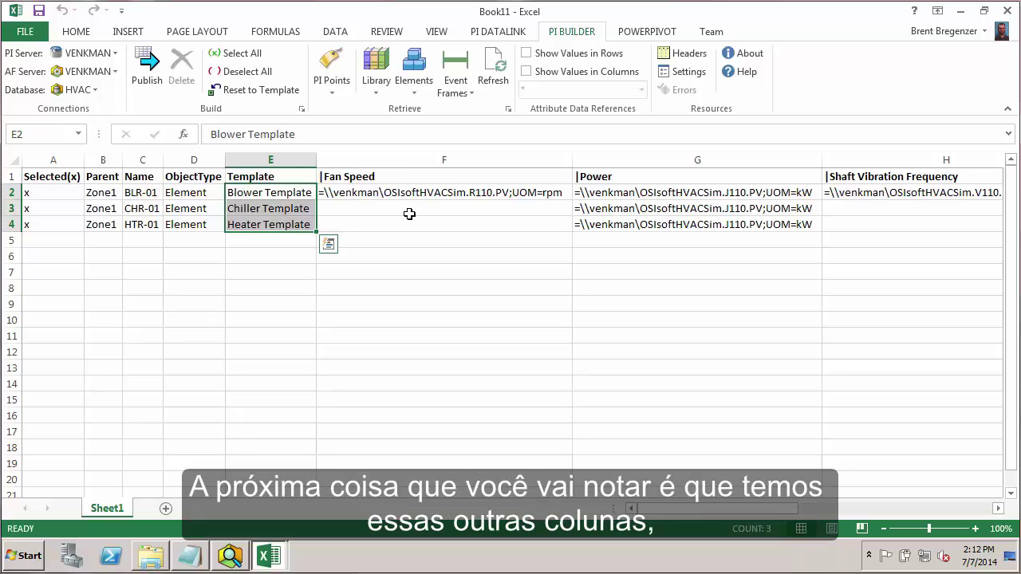
pyautogui.click(380, 176)
pyautogui.moveTo(379, 176); pyautogui.dragTo(681, 176)
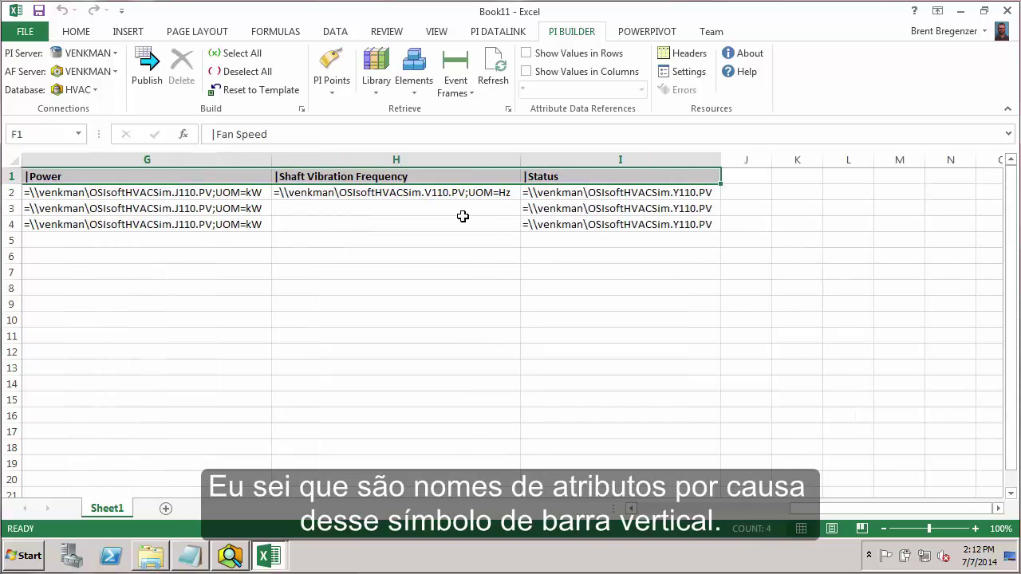
pyautogui.click(533, 175)
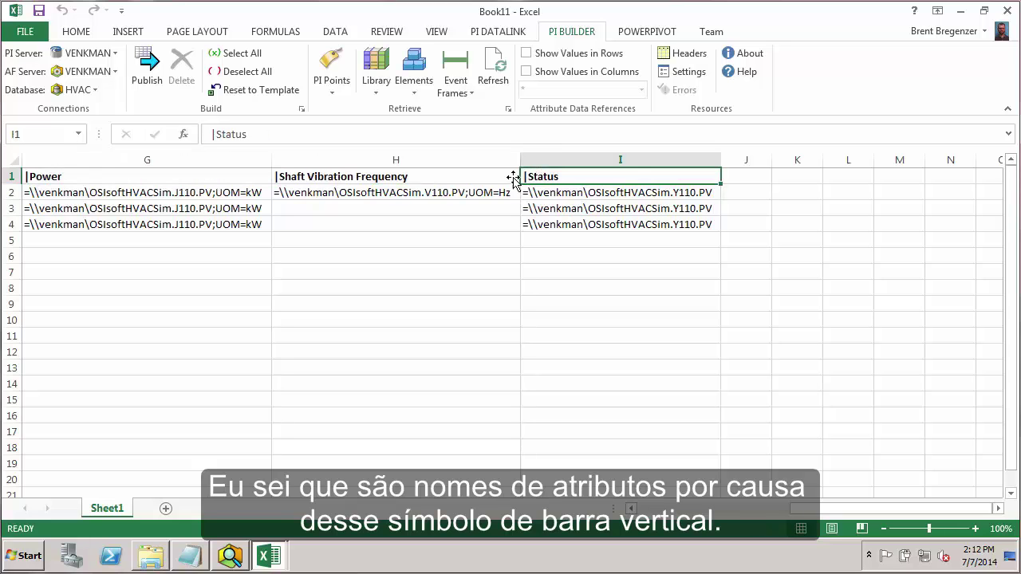
pyautogui.click(216, 134)
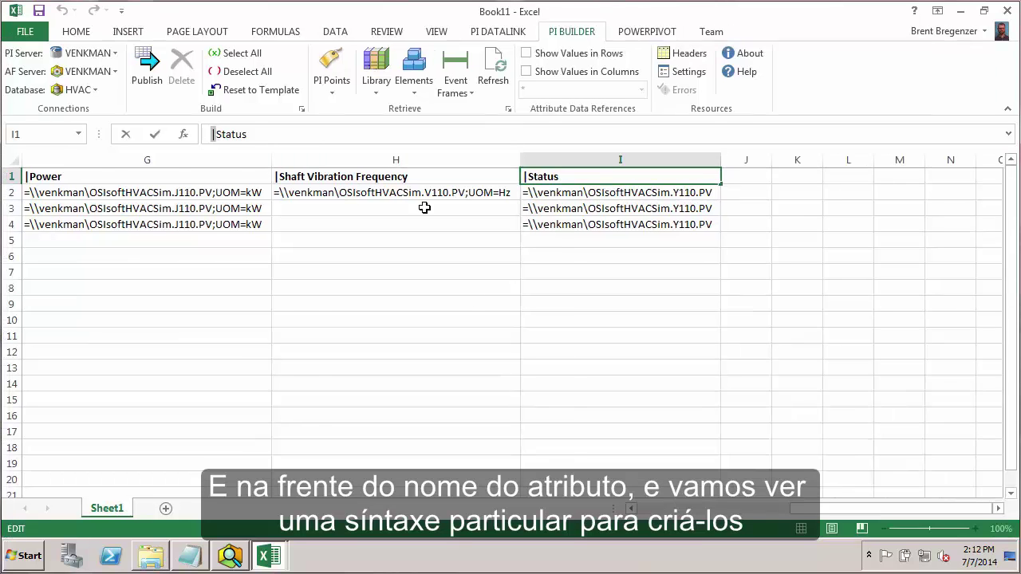
pyautogui.hscroll(-3, 662, 511)
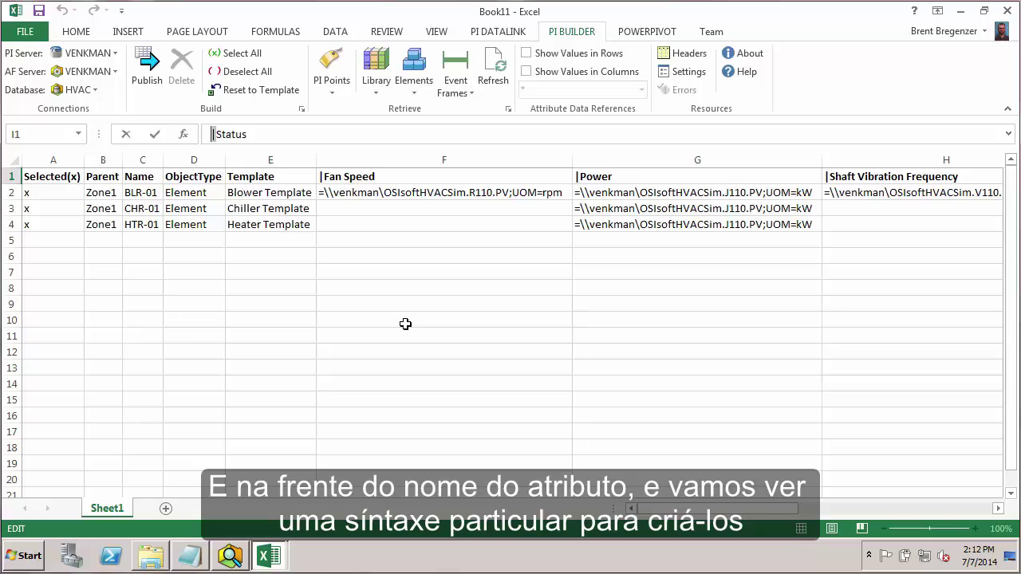
pyautogui.click(328, 193)
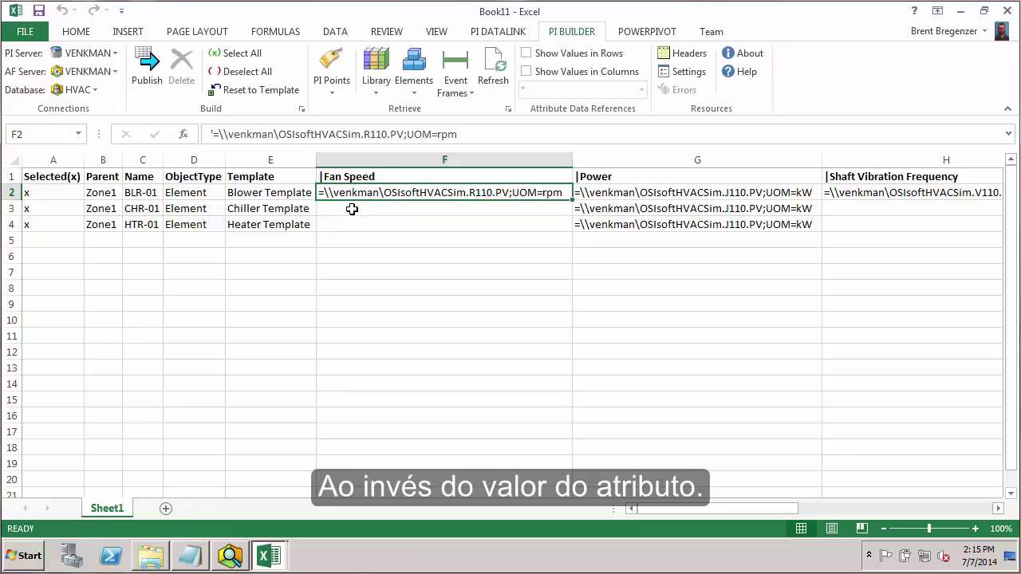
# Try a fixed value of 34 in CHR-01's Fan Speed cell and clear it again.
pyautogui.click(355, 211)
pyautogui.write('34')
pyautogui.press('Return')
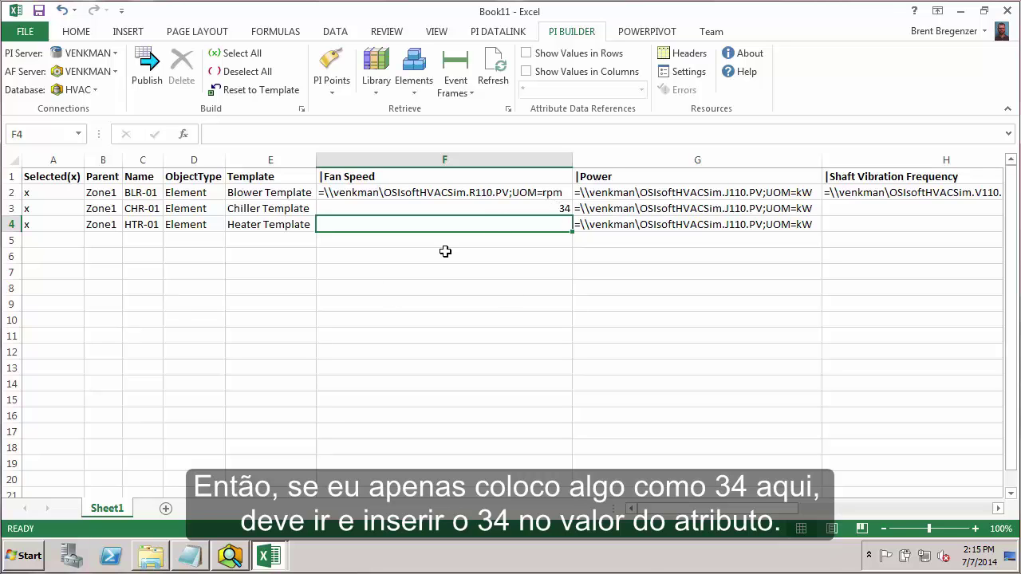
pyautogui.click(523, 210)
pyautogui.press('Delete')
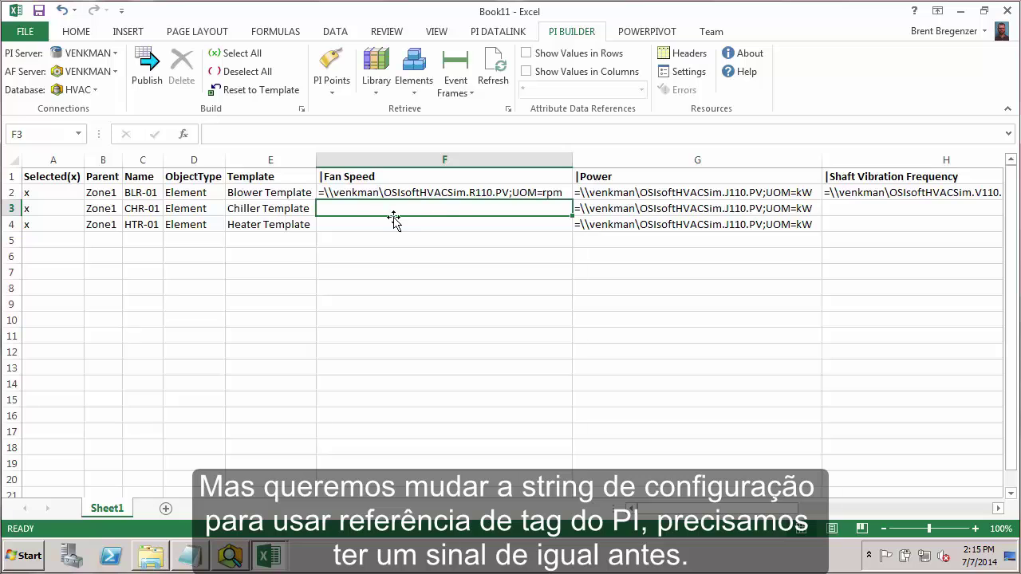
# Examine the leading apostrophe in BLR-01's Fan Speed string and compare the Power and Status tag references of the three Zone1 elements.
pyautogui.click(323, 196)
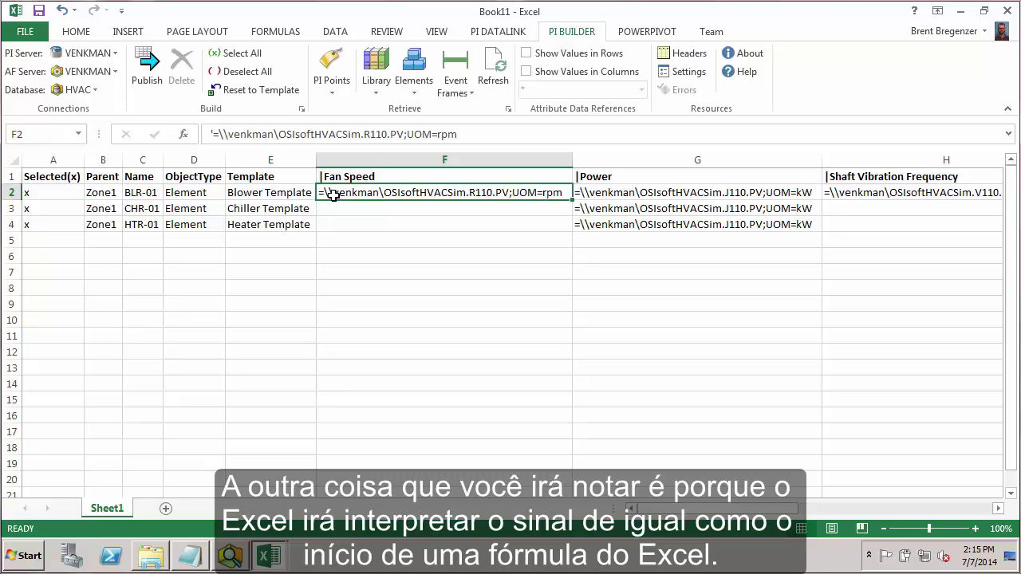
pyautogui.click(216, 134)
pyautogui.write("'")
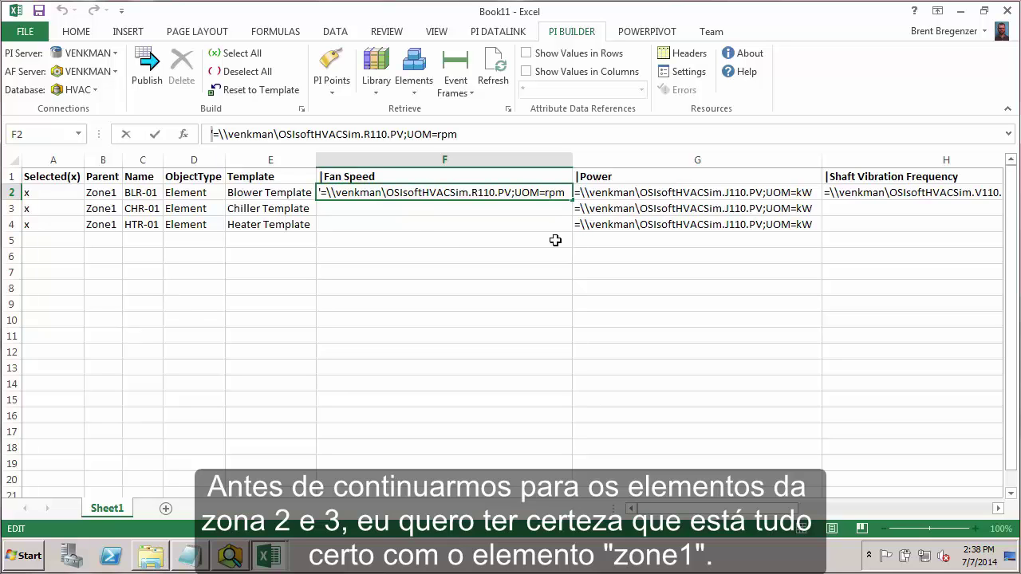
pyautogui.click(632, 190)
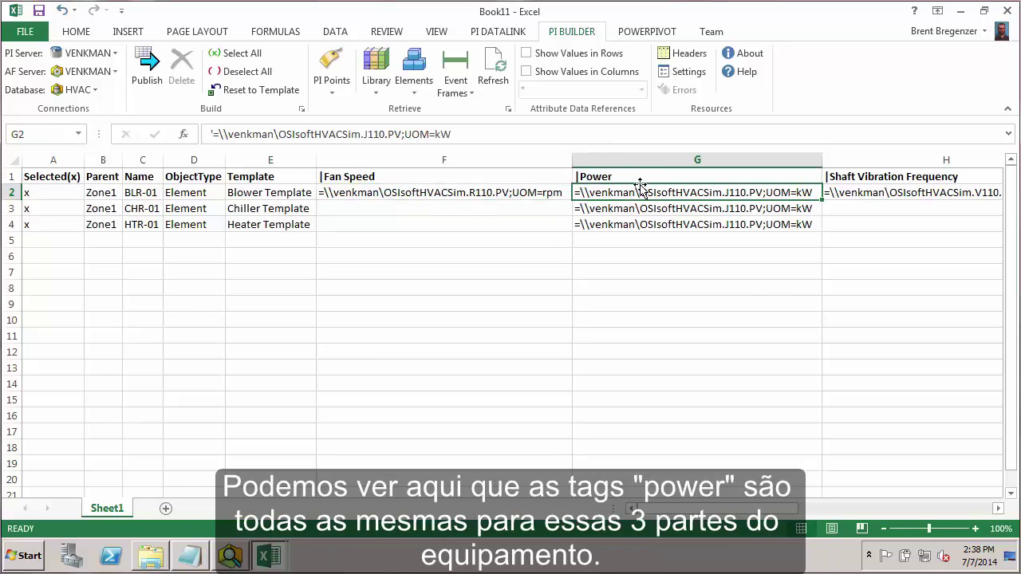
pyautogui.moveTo(642, 192); pyautogui.dragTo(639, 240)
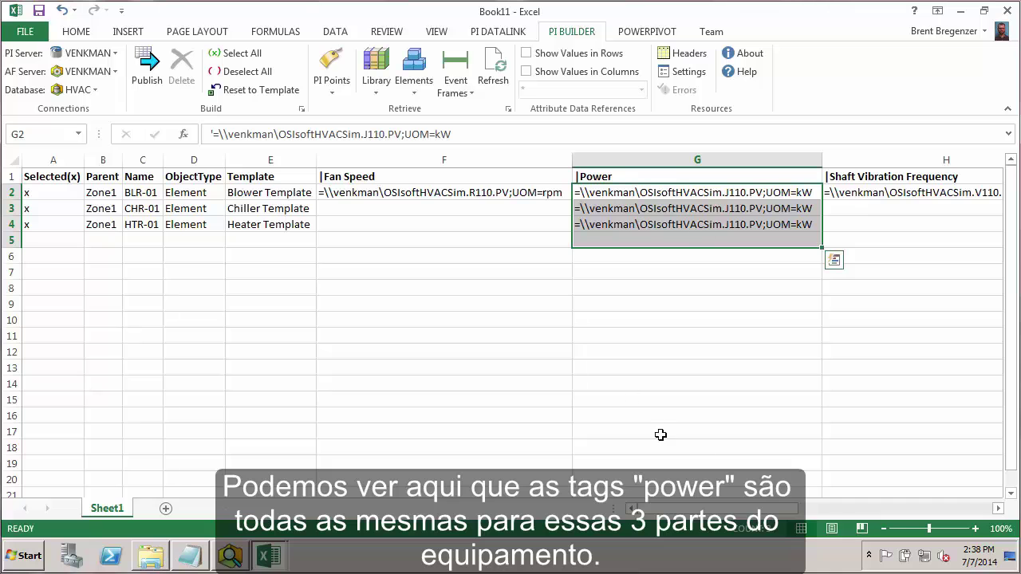
pyautogui.moveTo(762, 508); pyautogui.dragTo(954, 488)
pyautogui.moveTo(607, 192); pyautogui.dragTo(611, 224)
pyautogui.click(644, 511)
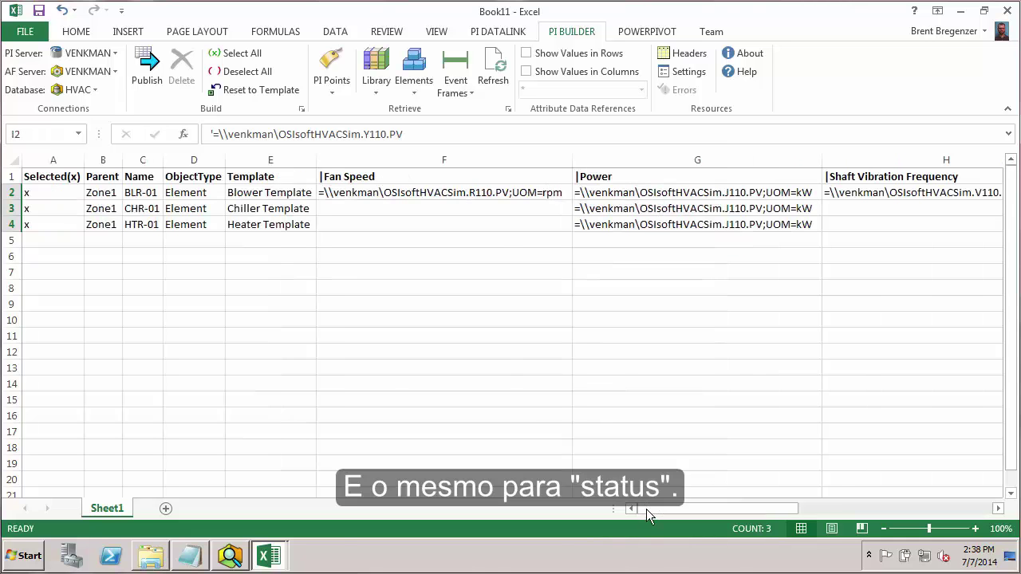
pyautogui.click(610, 197)
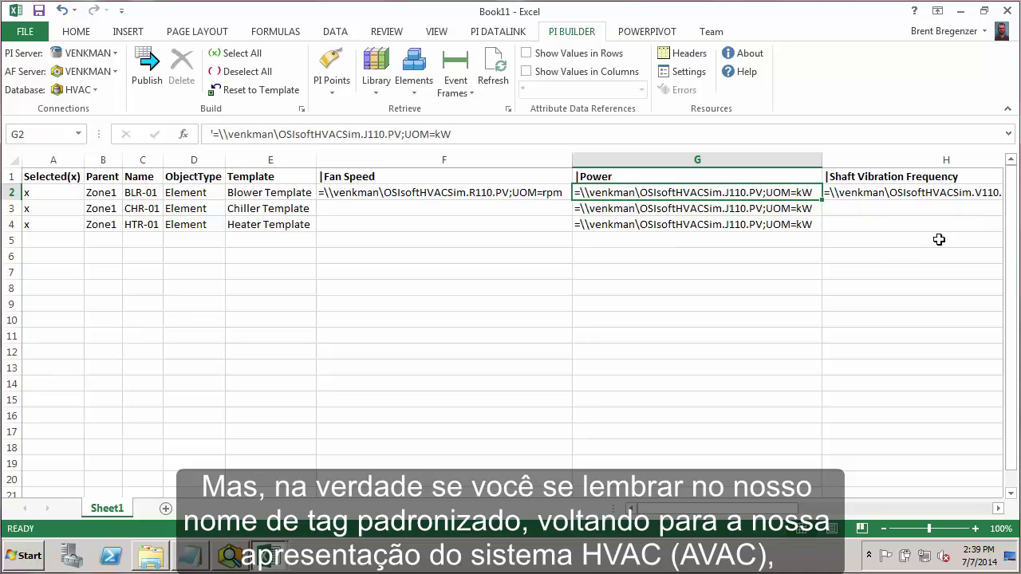
# Switch to the HVAC presentation and examine the tag numbering rules for zone locations and equipment types.
pyautogui.hotkey('alt', 'Tab')
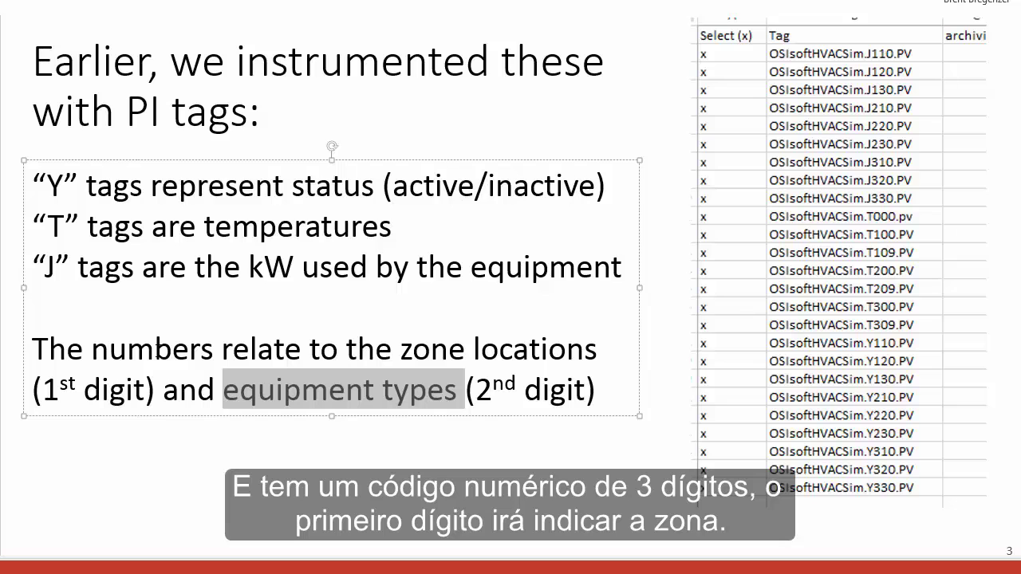
pyautogui.moveTo(401, 348); pyautogui.dragTo(604, 349)
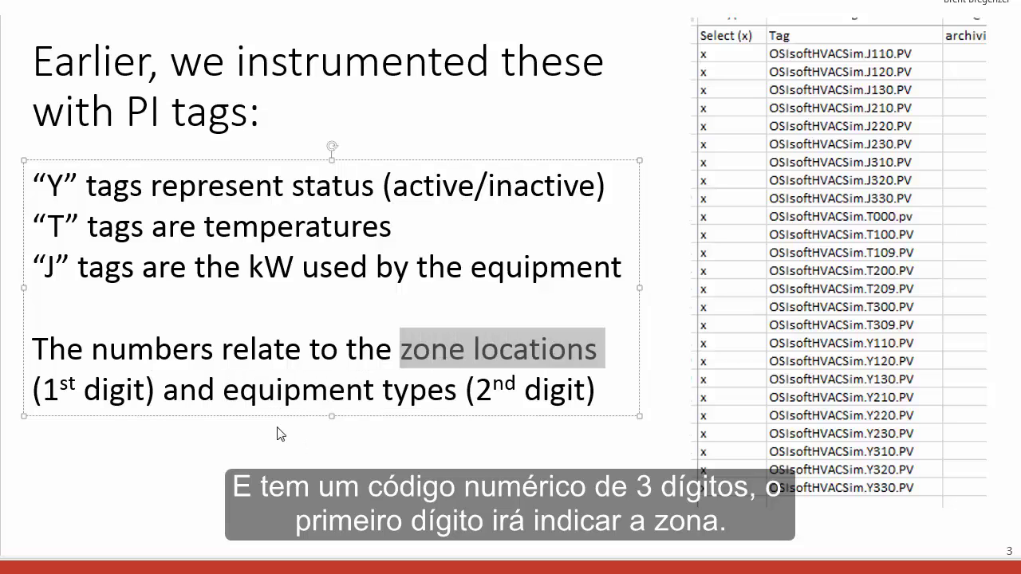
pyautogui.moveTo(225, 390); pyautogui.dragTo(464, 390)
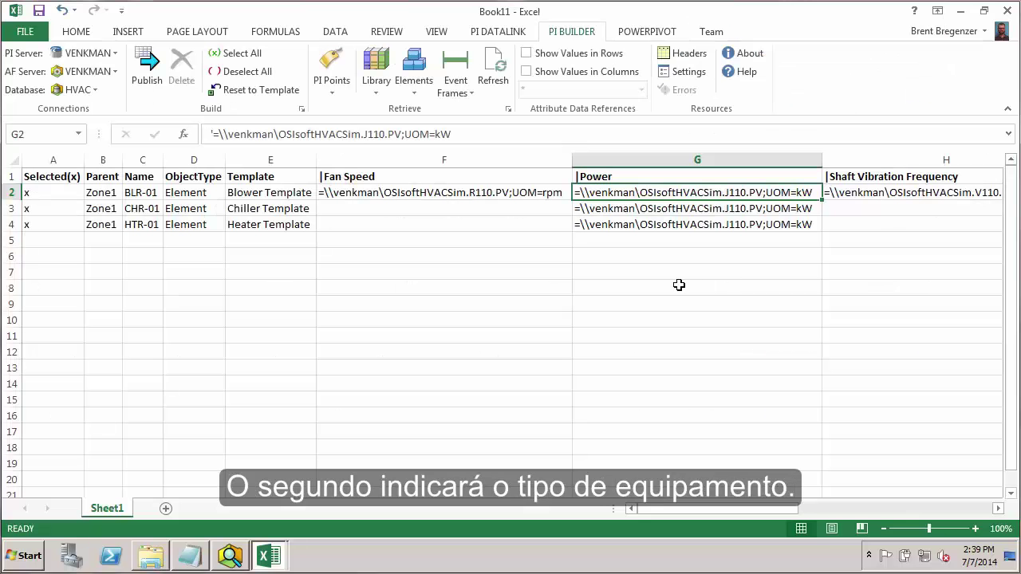
# Back in the Excel worksheet, replace all occurrences of 11 with 12 in CHR-01's tag references from Power through Status.
pyautogui.click(744, 207)
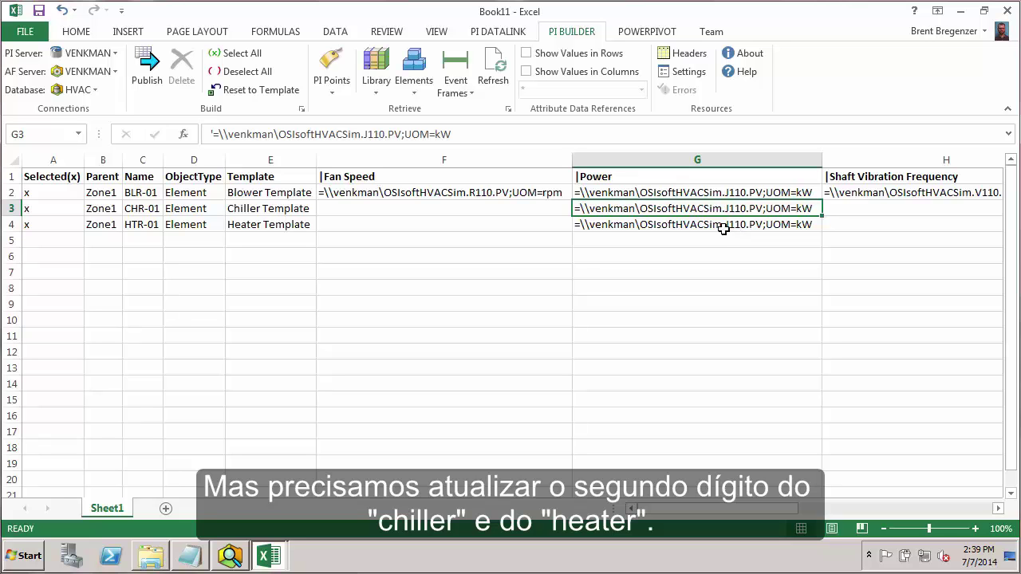
pyautogui.moveTo(997, 509); pyautogui.dragTo(997, 509)
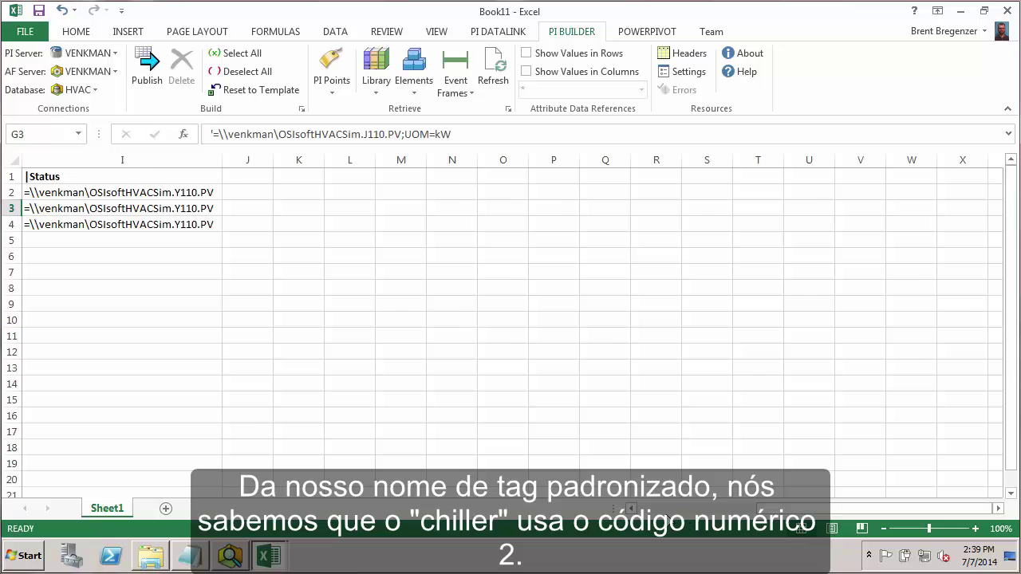
pyautogui.click(631, 508)
pyautogui.click(631, 508)
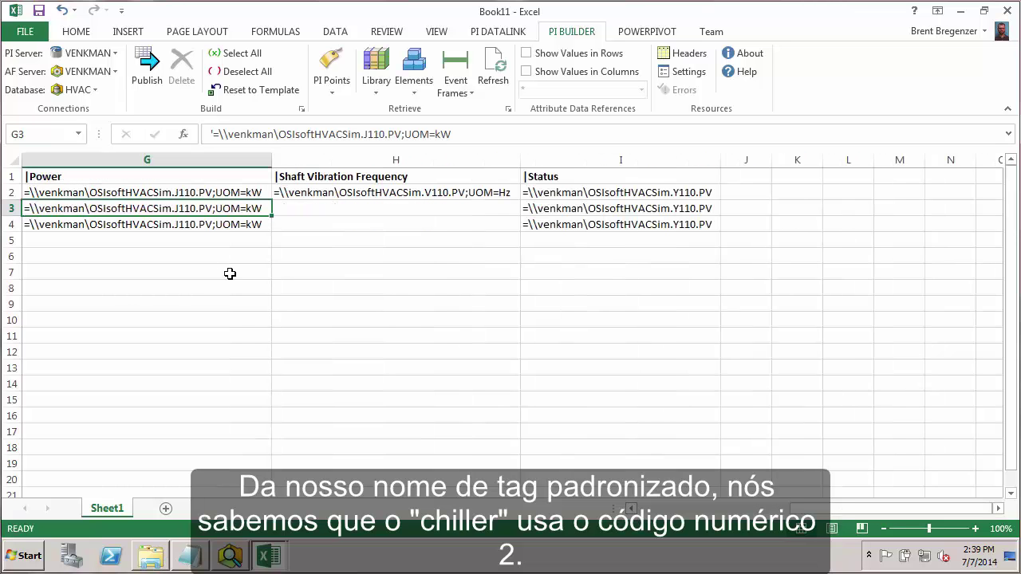
pyautogui.moveTo(175, 206); pyautogui.dragTo(631, 208)
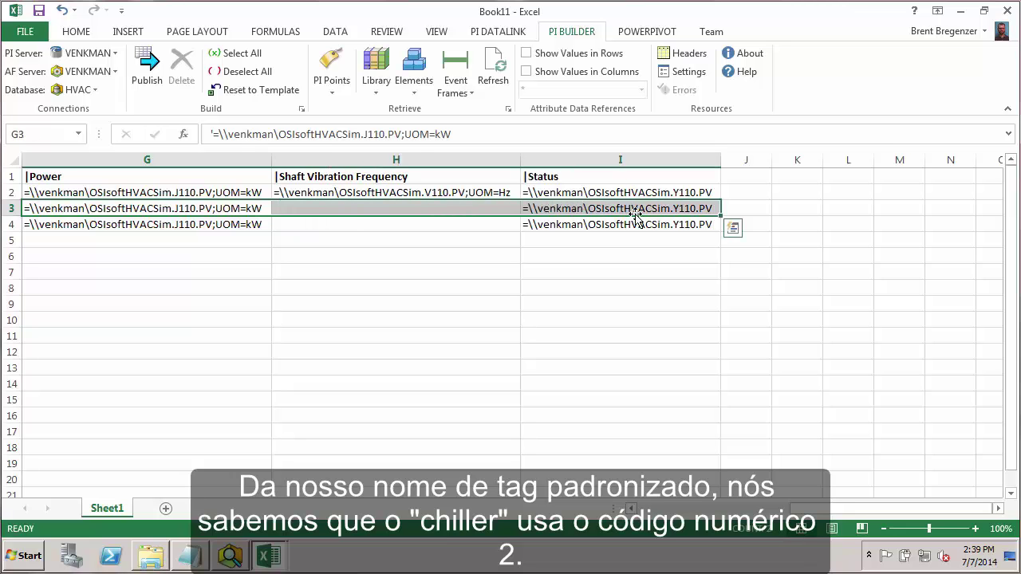
pyautogui.hotkey('ctrl', 'h')
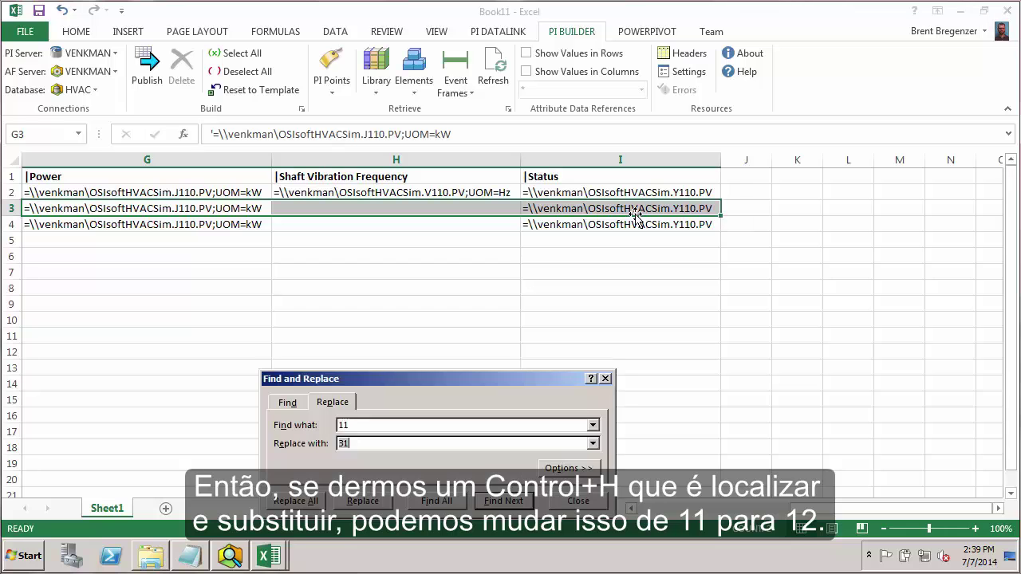
pyautogui.moveTo(449, 378); pyautogui.dragTo(475, 283)
pyautogui.click(383, 329)
pyautogui.press('Tab')
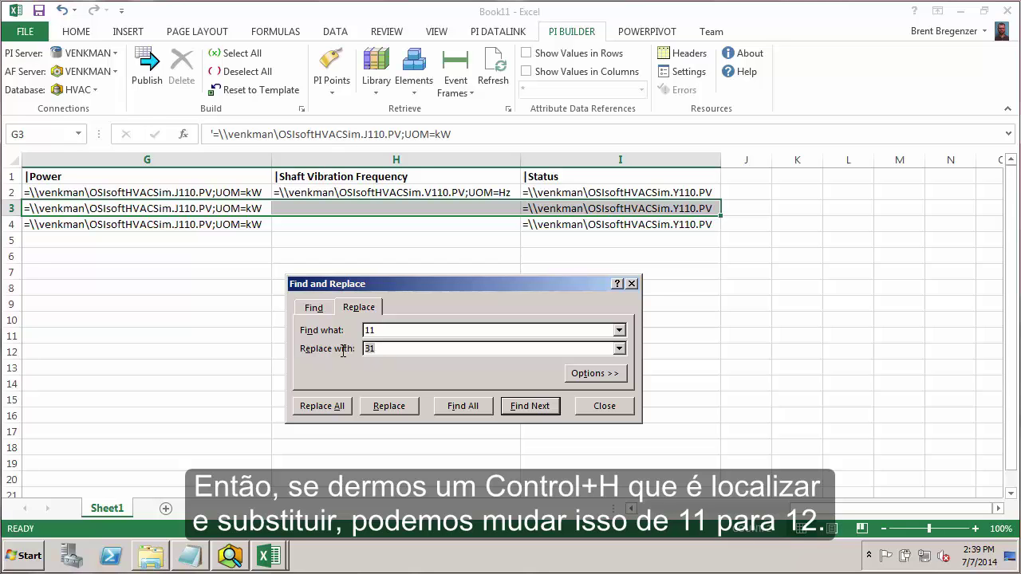
pyautogui.write('12')
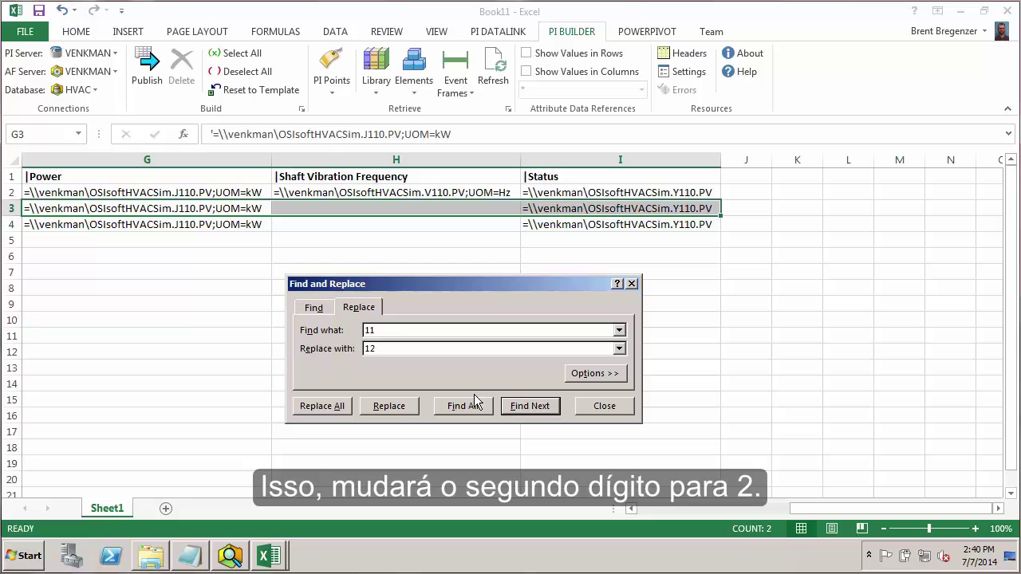
pyautogui.click(331, 408)
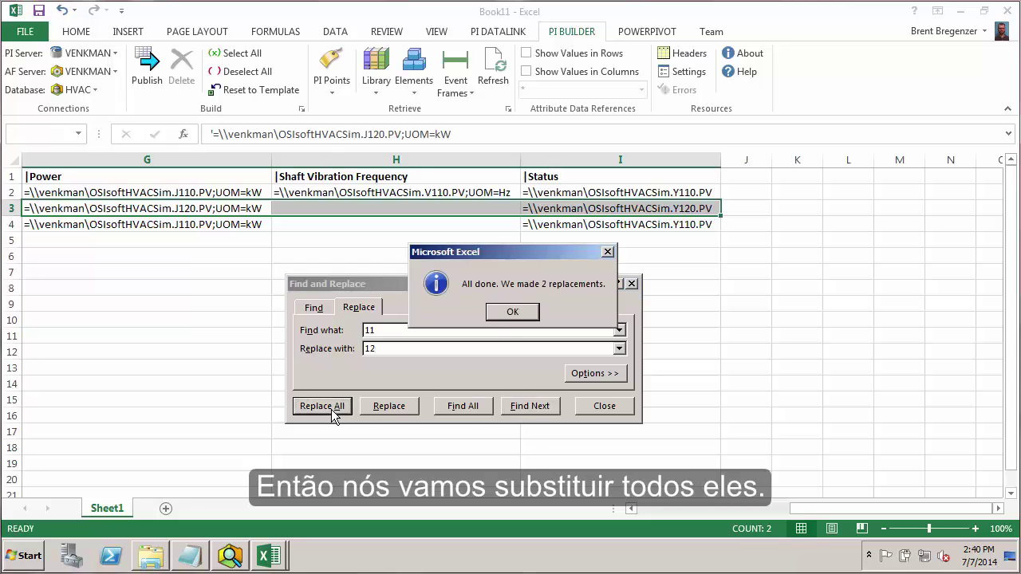
pyautogui.click(511, 313)
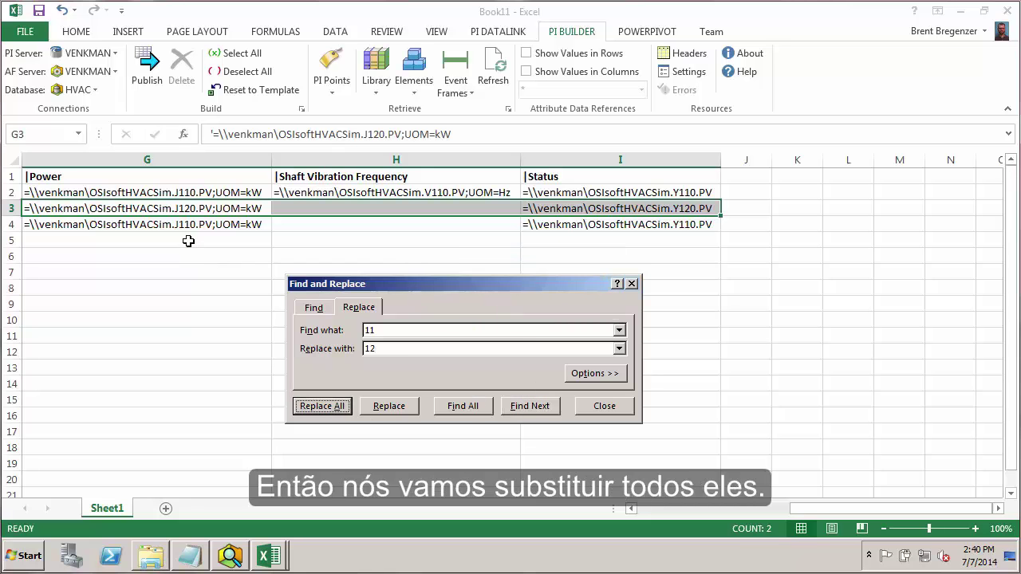
# Replace all occurrences of 11 with 13 in HTR-01's Power through Status references, and check the chiller and heater Power tags.
pyautogui.moveTo(185, 227); pyautogui.dragTo(540, 224)
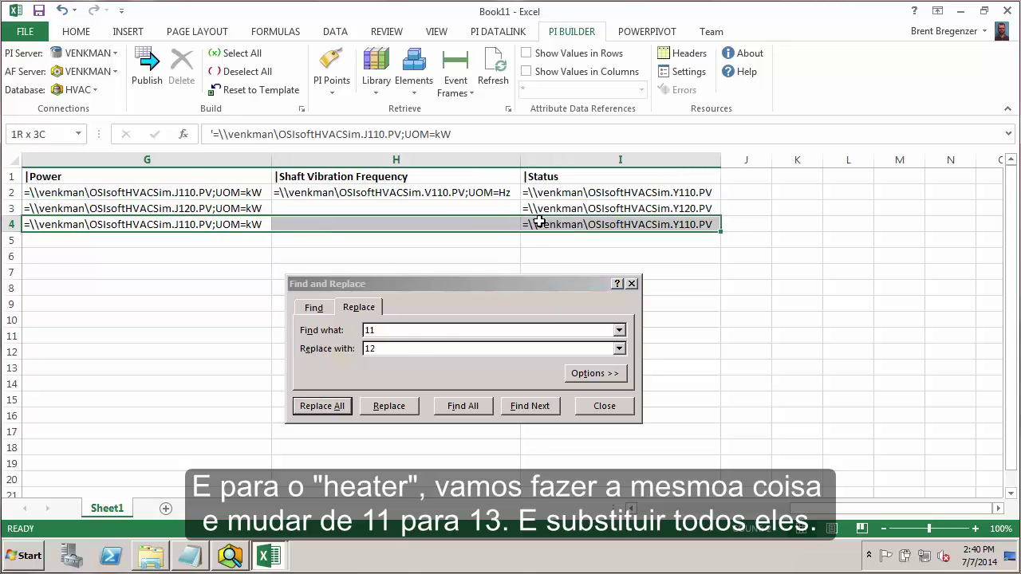
pyautogui.click(402, 347)
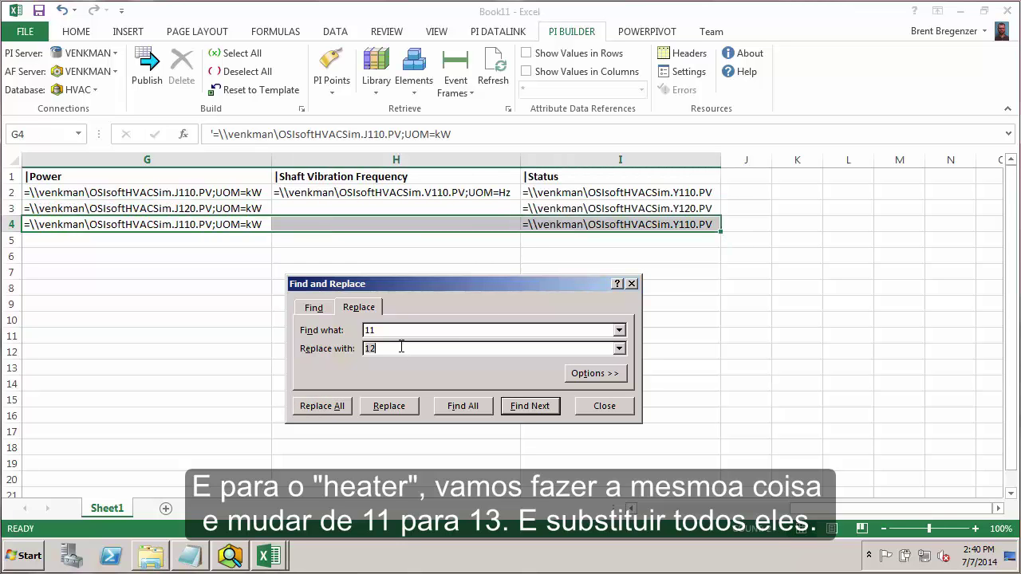
pyautogui.press('BackSpace')
pyautogui.write('3')
pyautogui.click(343, 406)
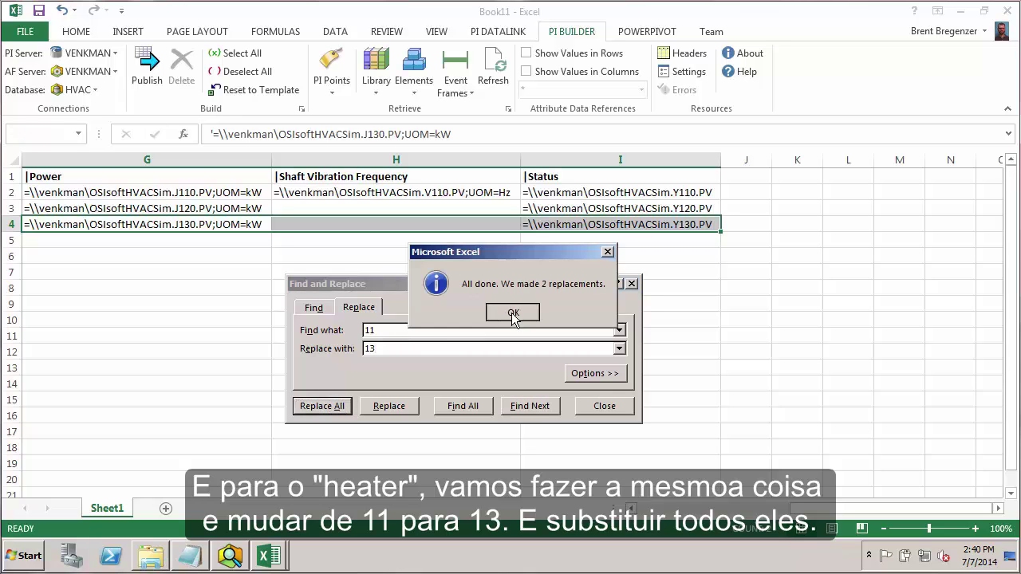
pyautogui.click(513, 314)
pyautogui.click(603, 406)
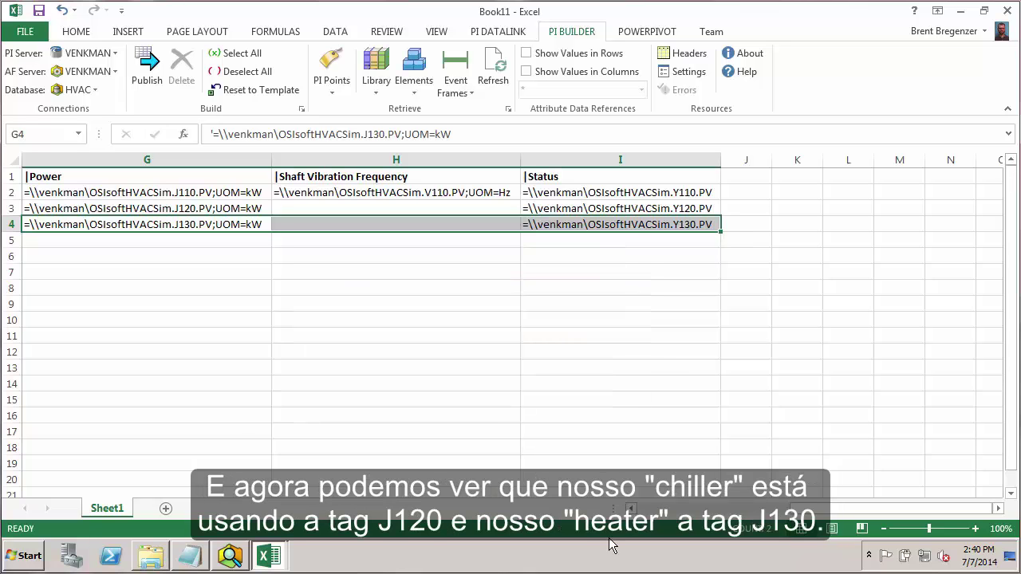
pyautogui.click(646, 510)
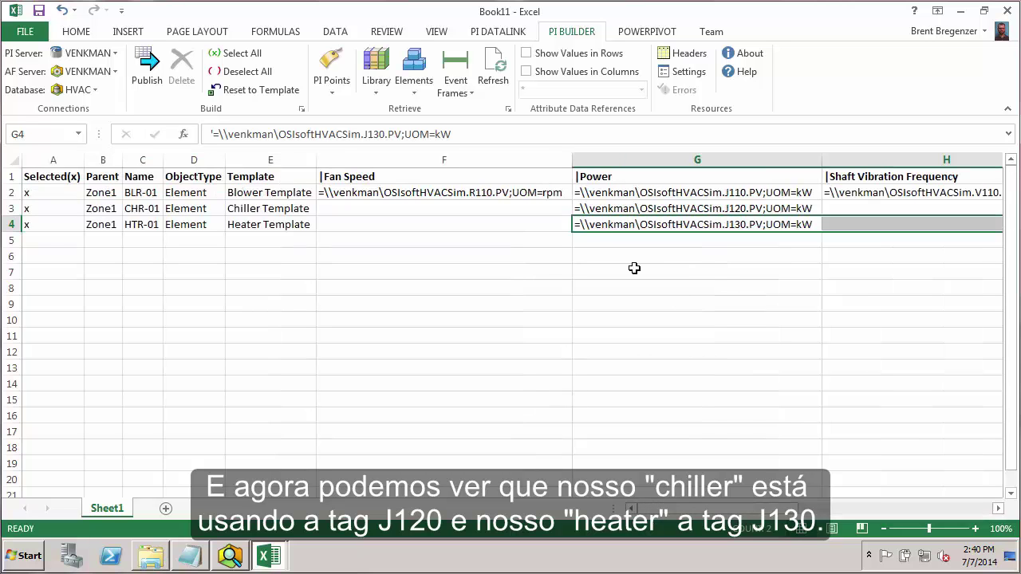
pyautogui.click(717, 209)
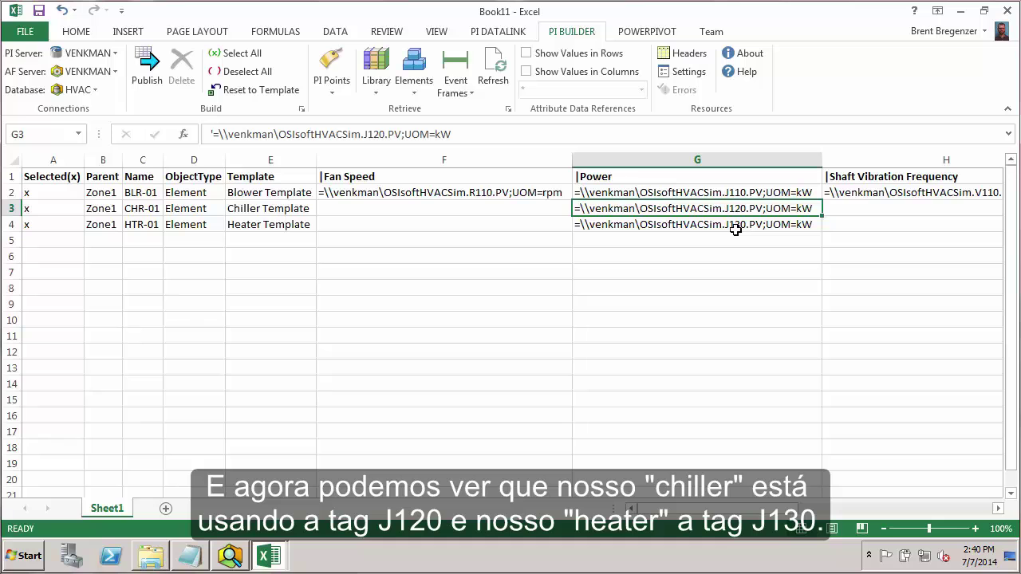
pyautogui.click(735, 228)
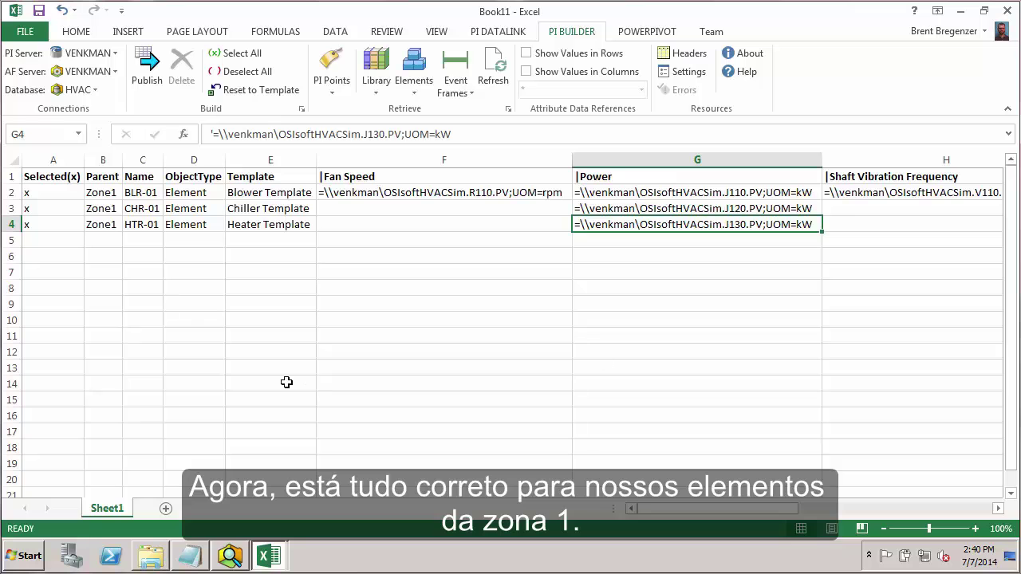
# Copy the three Zone1 element rows with all their columns and paste them twice directly below, starting at A5 and A8.
pyautogui.moveTo(47, 194); pyautogui.dragTo(49, 221)
pyautogui.hotkey('ctrl', 'shift', 'Right')
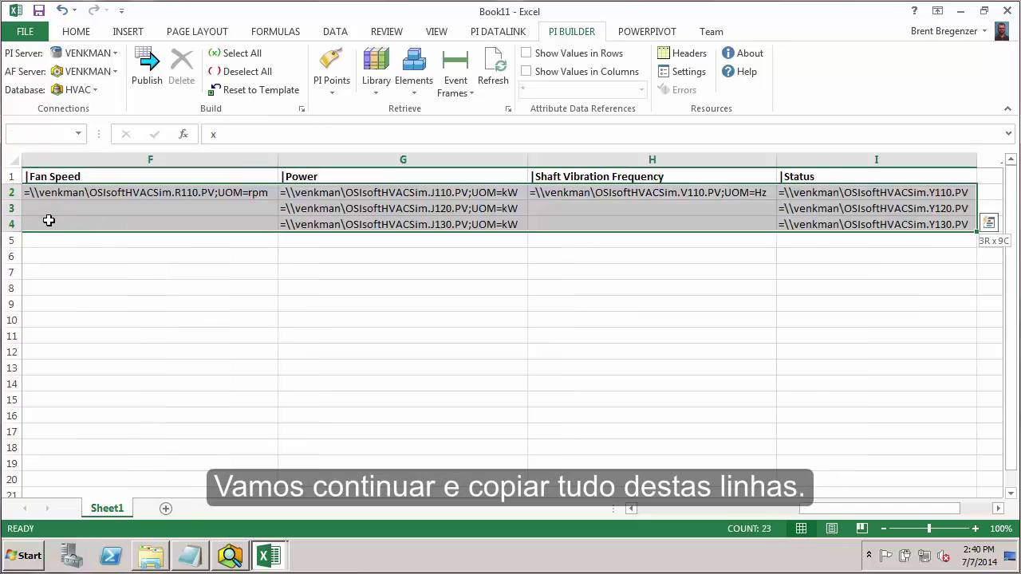
pyautogui.hotkey('ctrl', 'c')
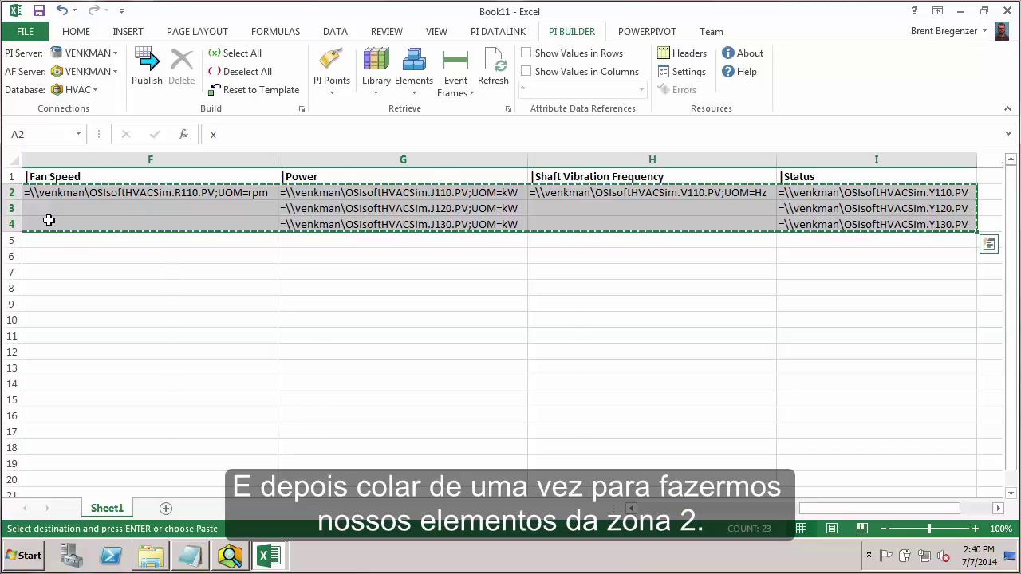
pyautogui.press('Down')
pyautogui.press('Down')
pyautogui.press('Down')
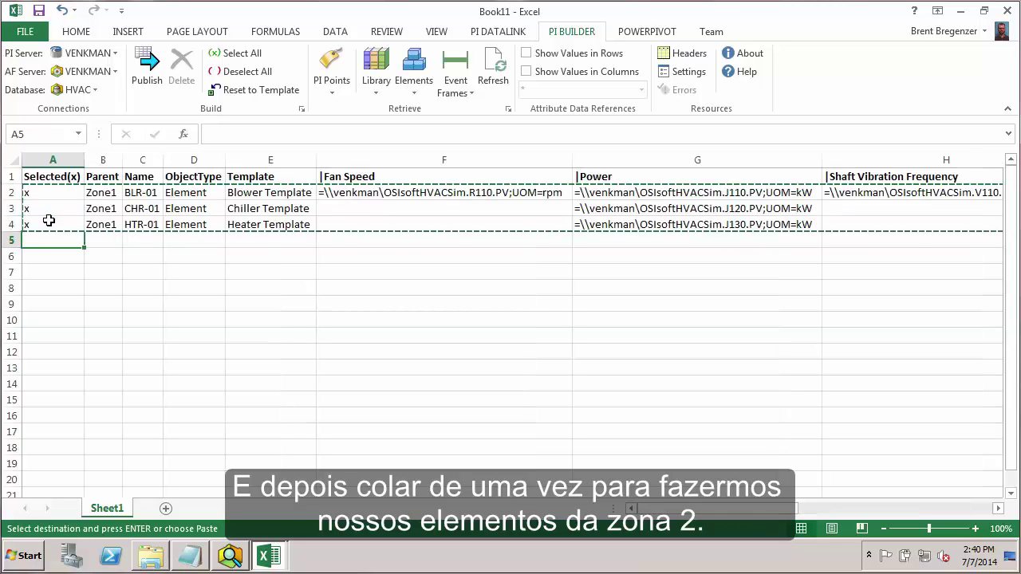
pyautogui.hotkey('ctrl', 'v')
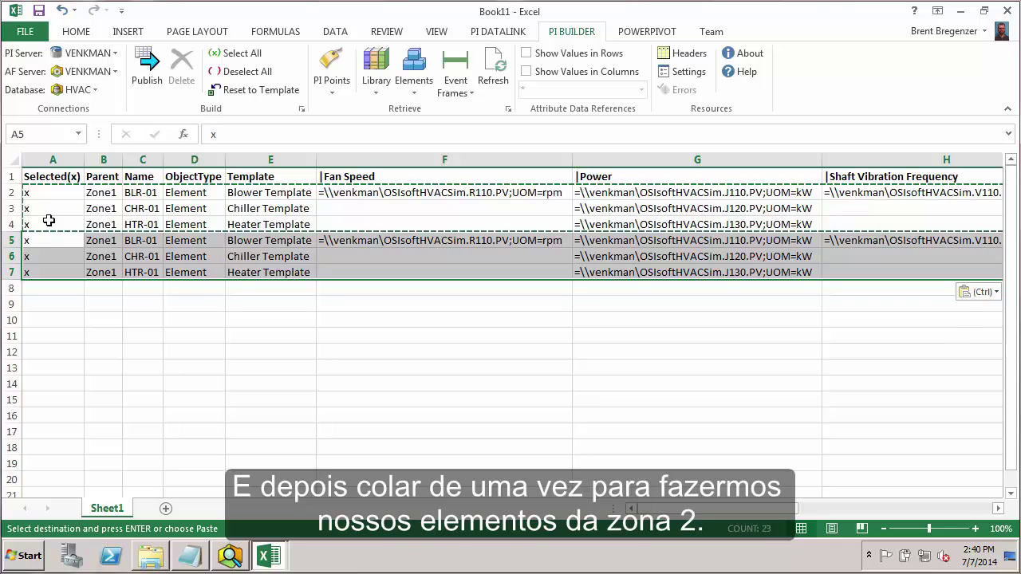
pyautogui.press('Down')
pyautogui.press('Down')
pyautogui.press('Down')
pyautogui.hotkey('ctrl', 'v')
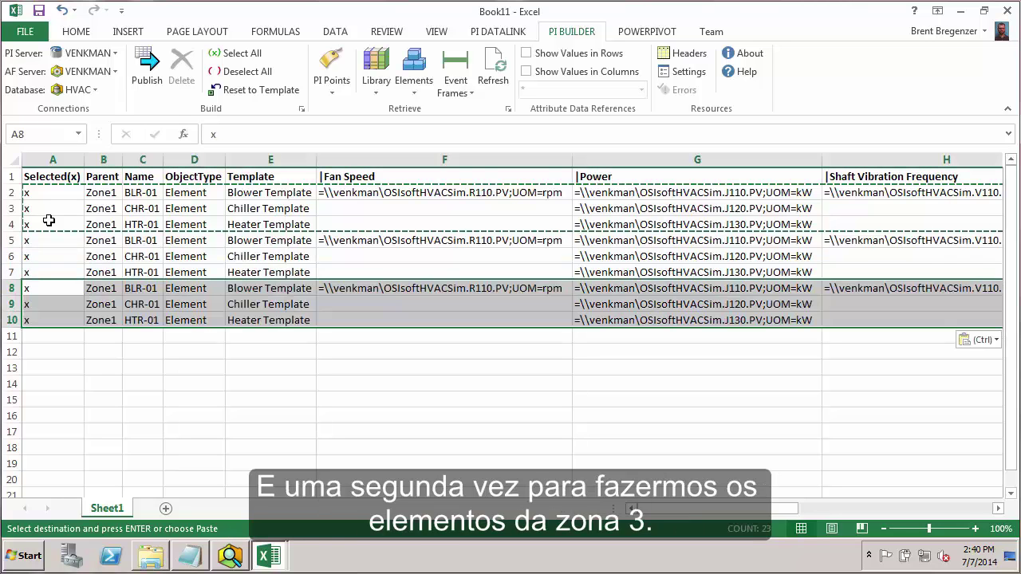
# Examine the zone digits in the first pasted block's parents, names, and Power and Fan Speed tag references.
pyautogui.click(104, 240)
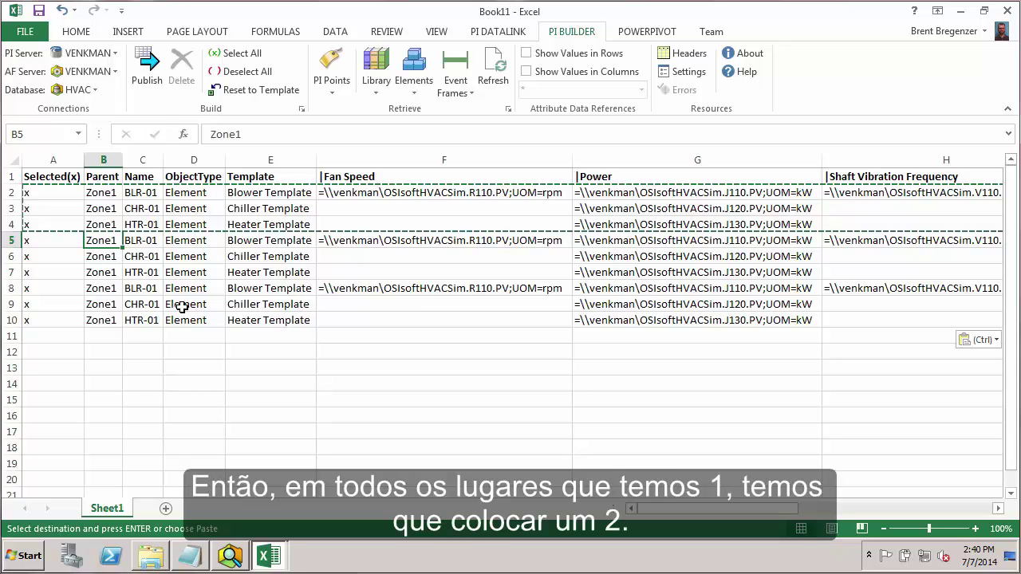
pyautogui.moveTo(120, 246); pyautogui.dragTo(144, 272)
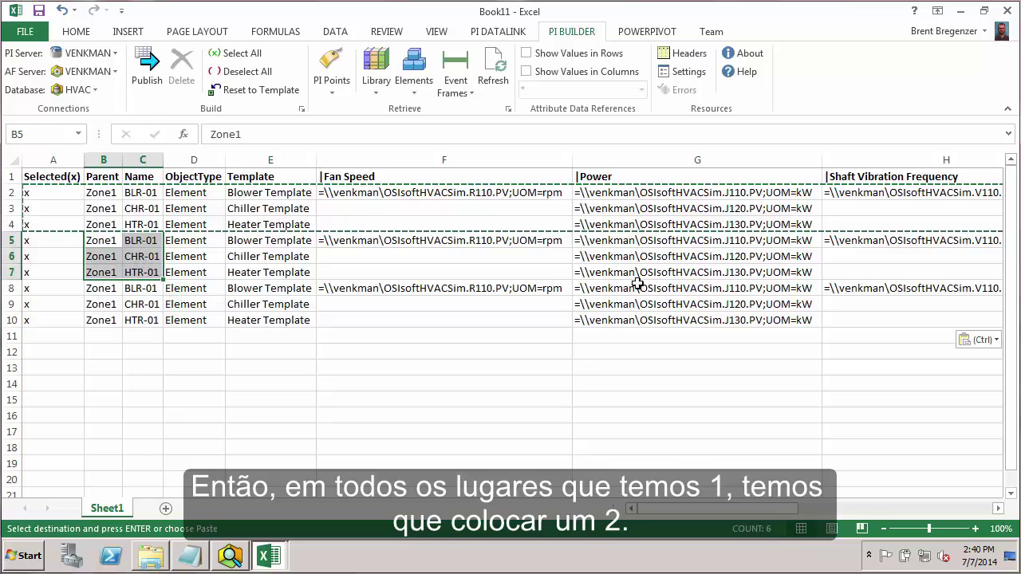
pyautogui.click(654, 258)
pyautogui.moveTo(654, 258); pyautogui.dragTo(654, 272)
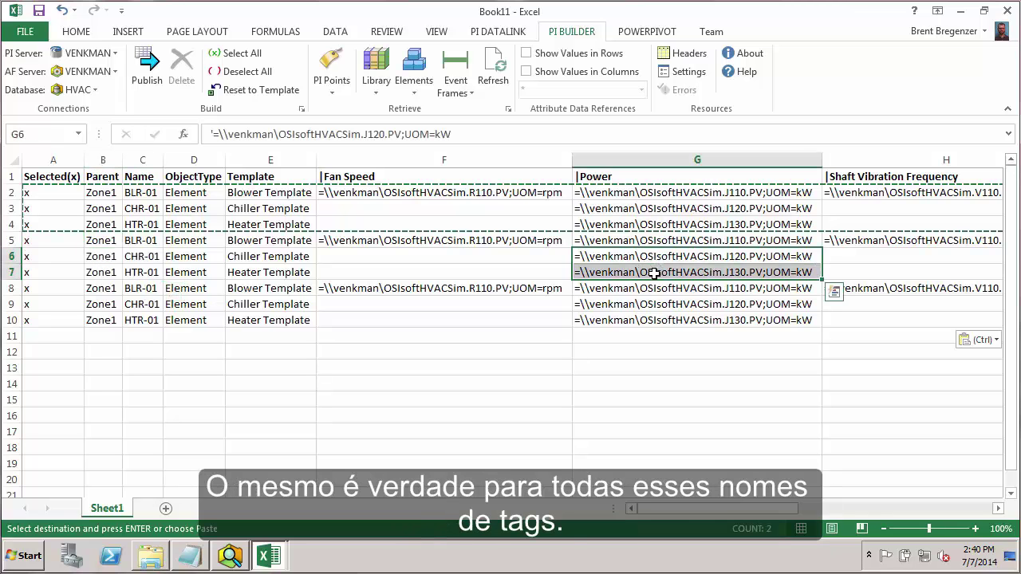
pyautogui.moveTo(511, 242); pyautogui.dragTo(616, 238)
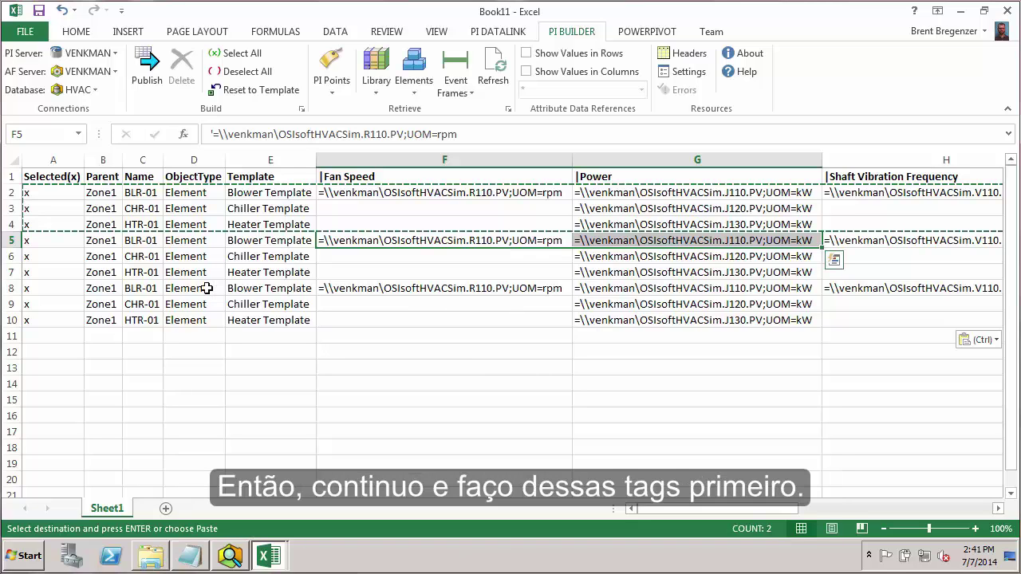
# Replace all occurrences of 11 with 21 in the row 5 blower's tag references from Fan Speed through Status.
pyautogui.moveTo(355, 239); pyautogui.dragTo(866, 237)
pyautogui.hotkey('ctrl', 'v')
pyautogui.click(662, 253)
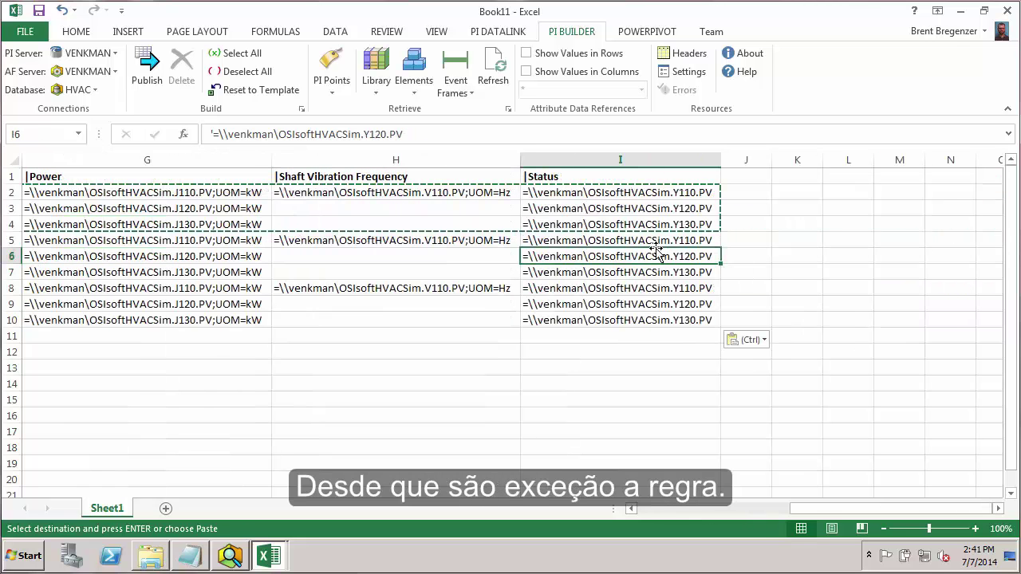
pyautogui.moveTo(621, 240); pyautogui.dragTo(404, 243)
pyautogui.hotkey('ctrl', 'h')
pyautogui.click(418, 367)
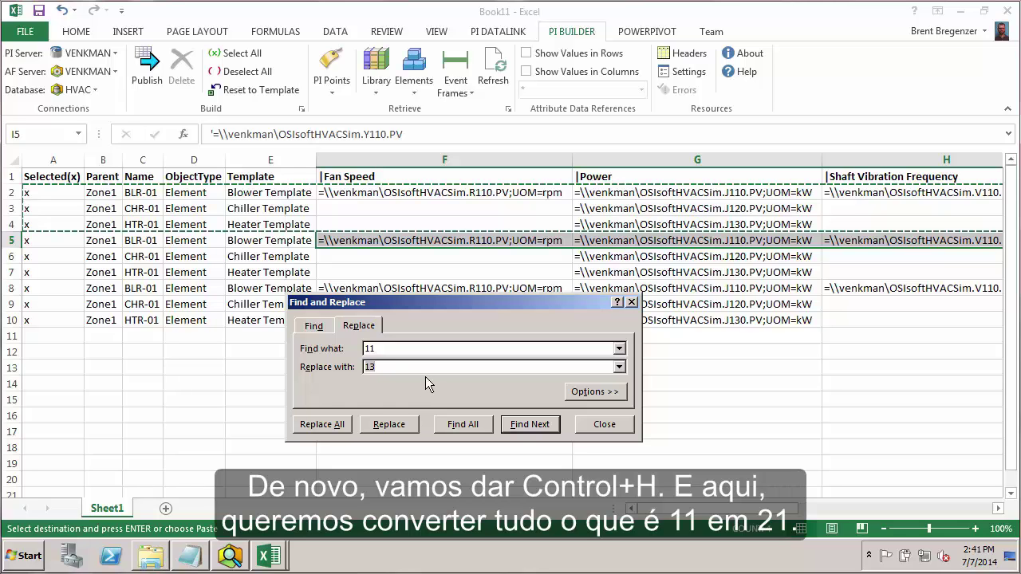
pyautogui.press('BackSpace')
pyautogui.press('BackSpace')
pyautogui.write('21')
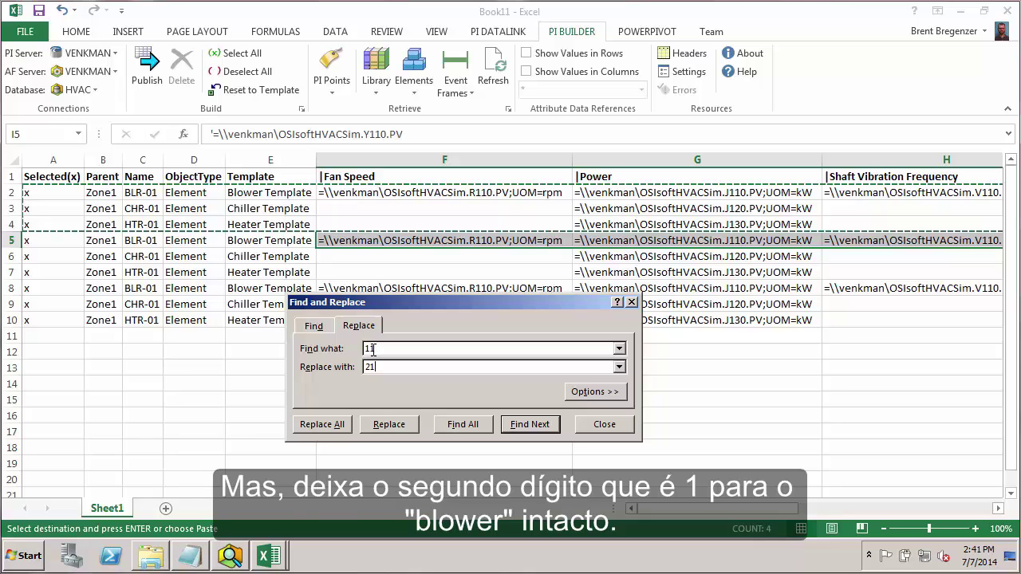
pyautogui.click(345, 429)
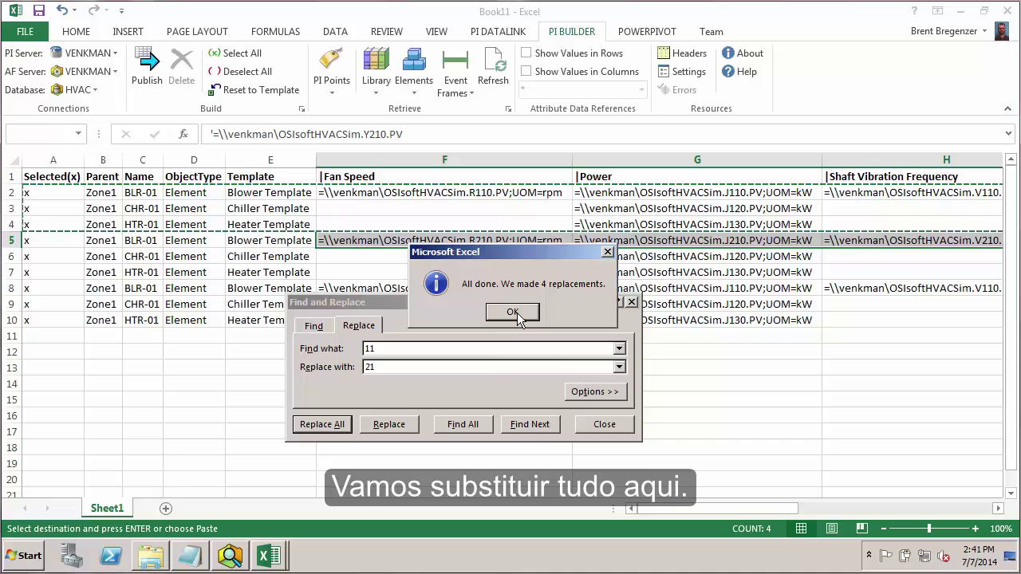
pyautogui.click(518, 318)
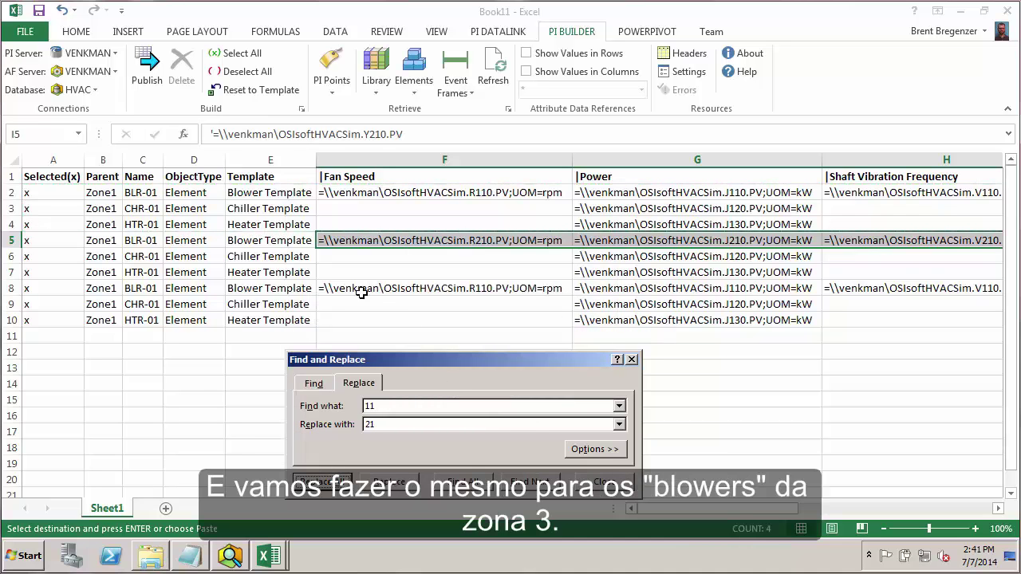
# Replace all occurrences of 11 with 31 in the row 8 blower's tag references from Fan Speed through Status.
pyautogui.click(335, 288)
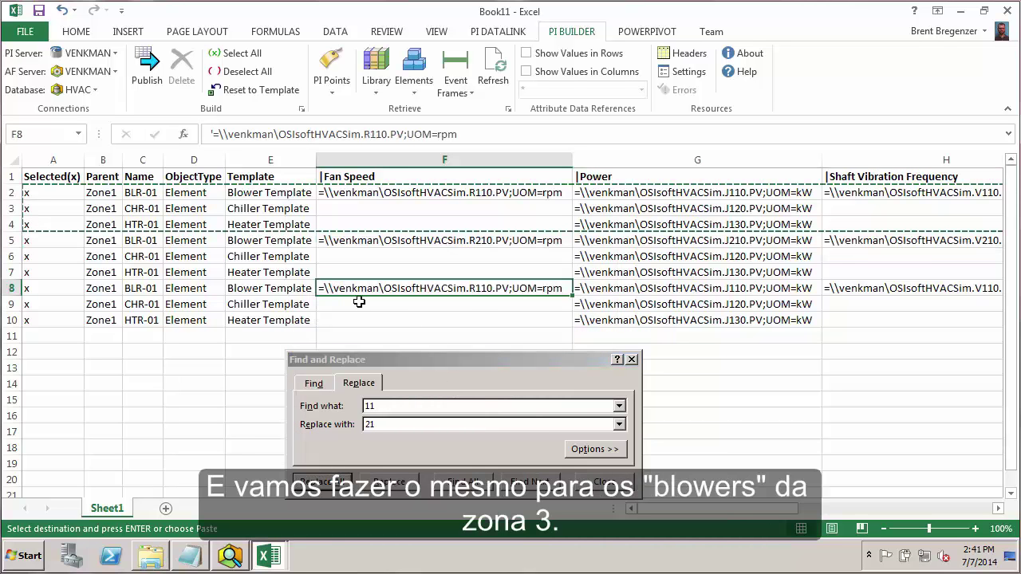
pyautogui.hotkey('ctrl', 'shift', 'Right')
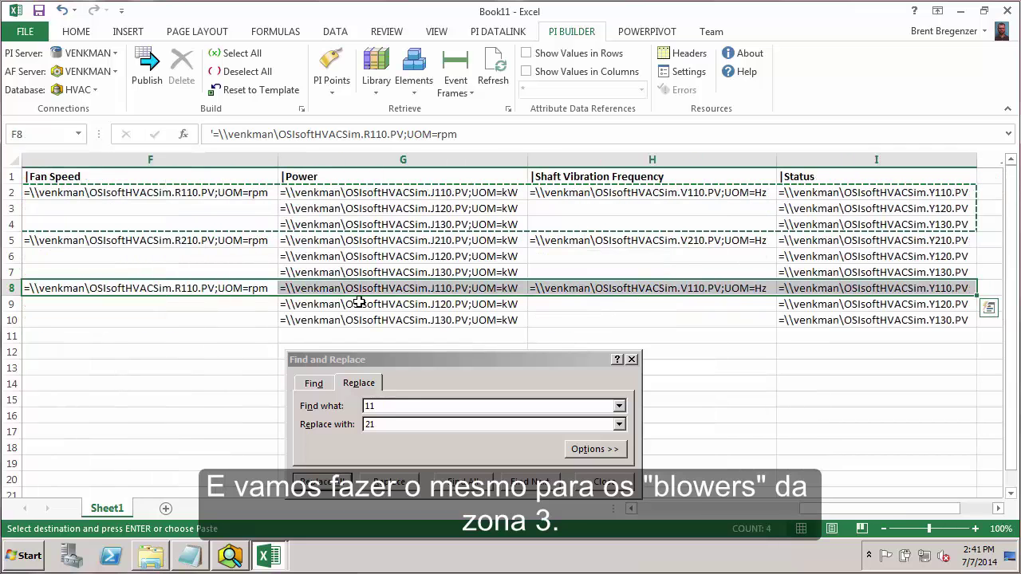
pyautogui.click(383, 425)
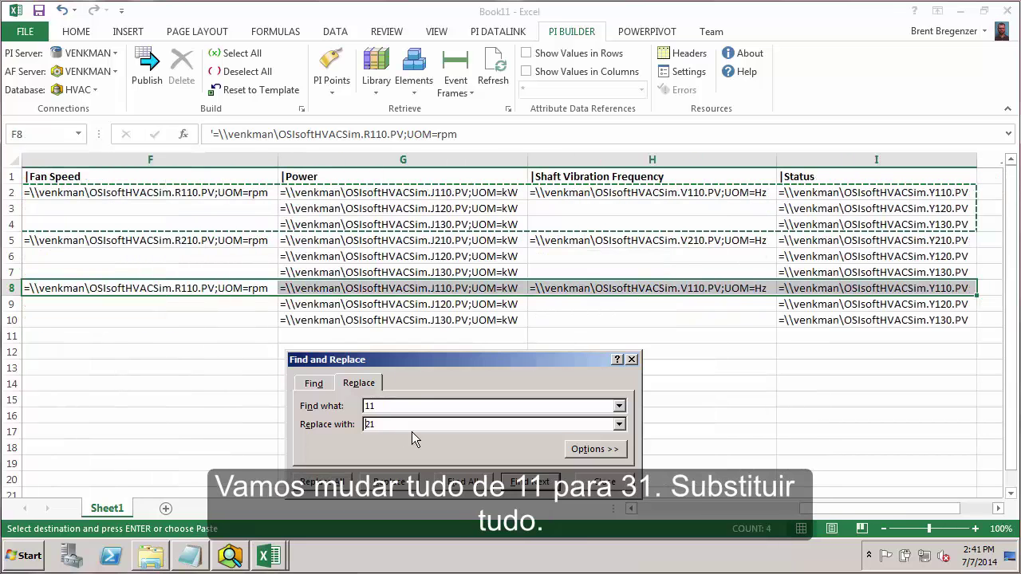
pyautogui.press('Delete')
pyautogui.write('3')
pyautogui.click(318, 482)
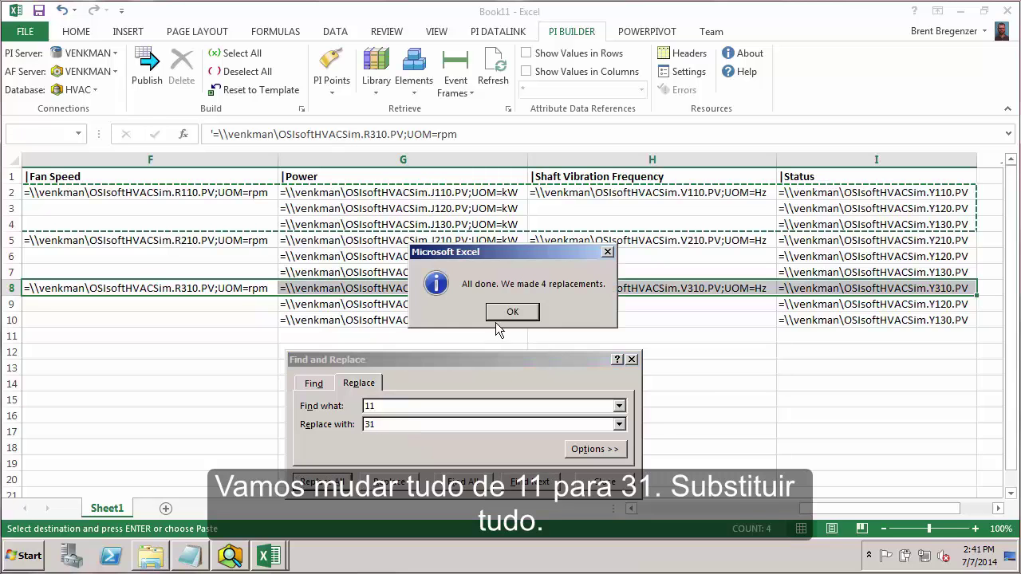
pyautogui.click(508, 316)
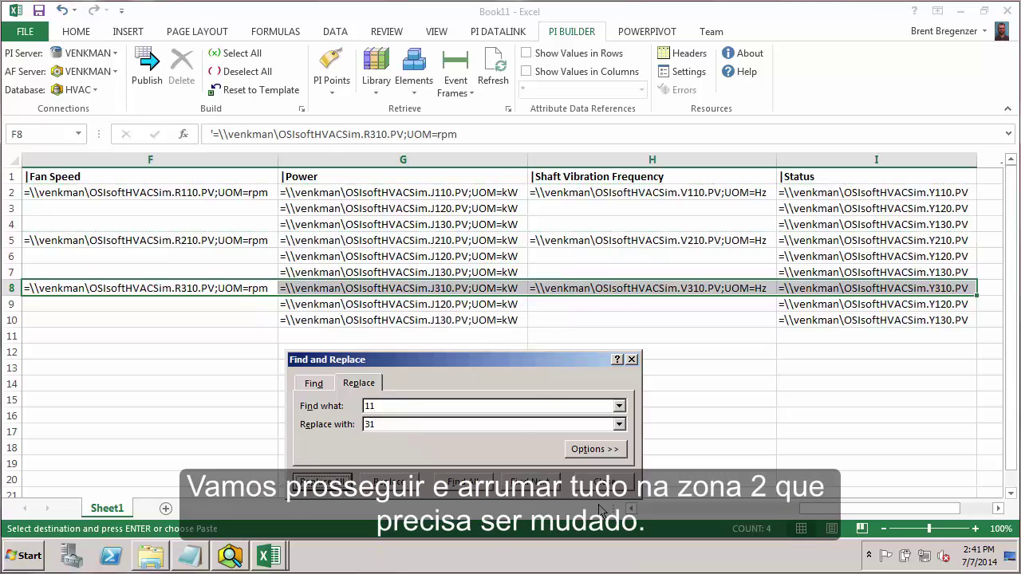
# Replace all 1s with 2 in the parents and names of rows 5 to 7 and the Power and Status references of rows 6 and 7.
pyautogui.click(646, 509)
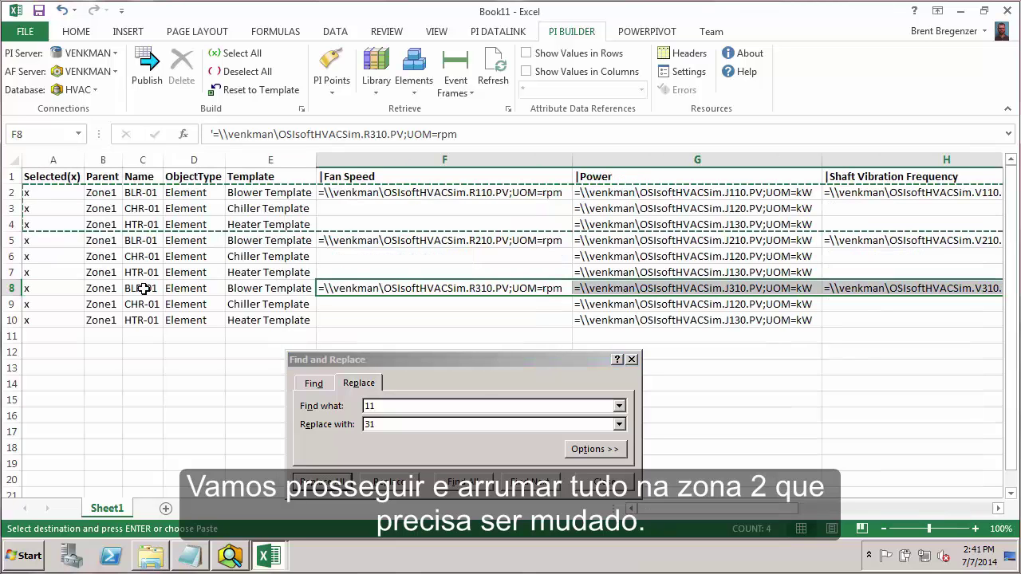
pyautogui.moveTo(99, 241); pyautogui.dragTo(151, 272)
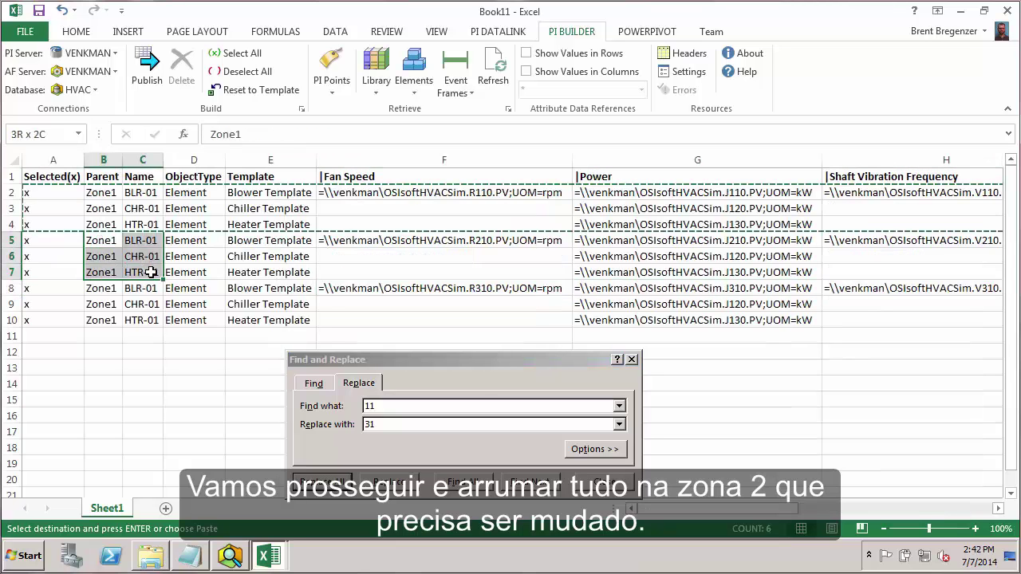
pyautogui.hotkey('ctrl', 'v')
pyautogui.click(627, 260)
pyautogui.keyDown('ctrl'); pyautogui.click(641, 272); pyautogui.keyUp('ctrl')
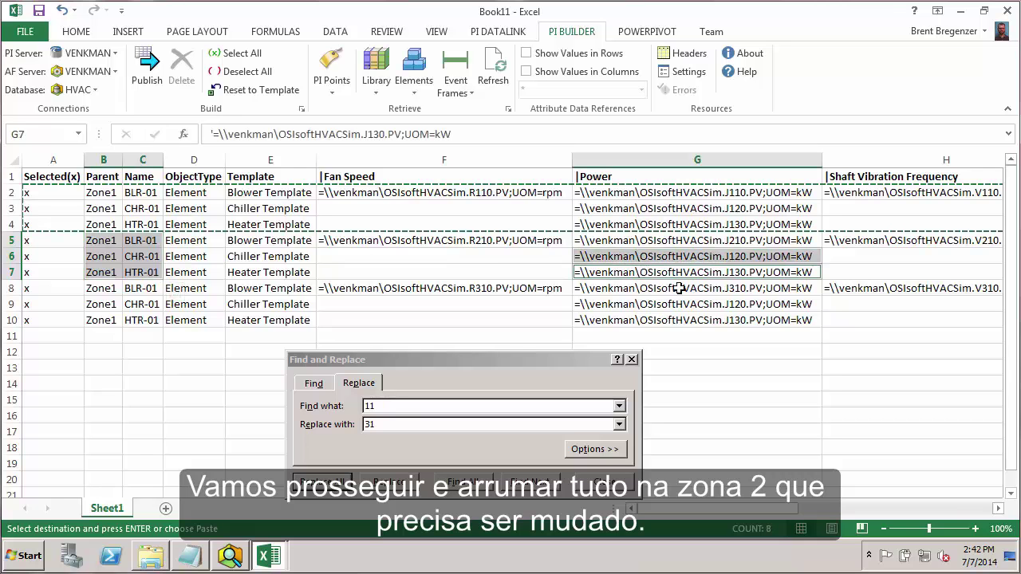
pyautogui.click(997, 509)
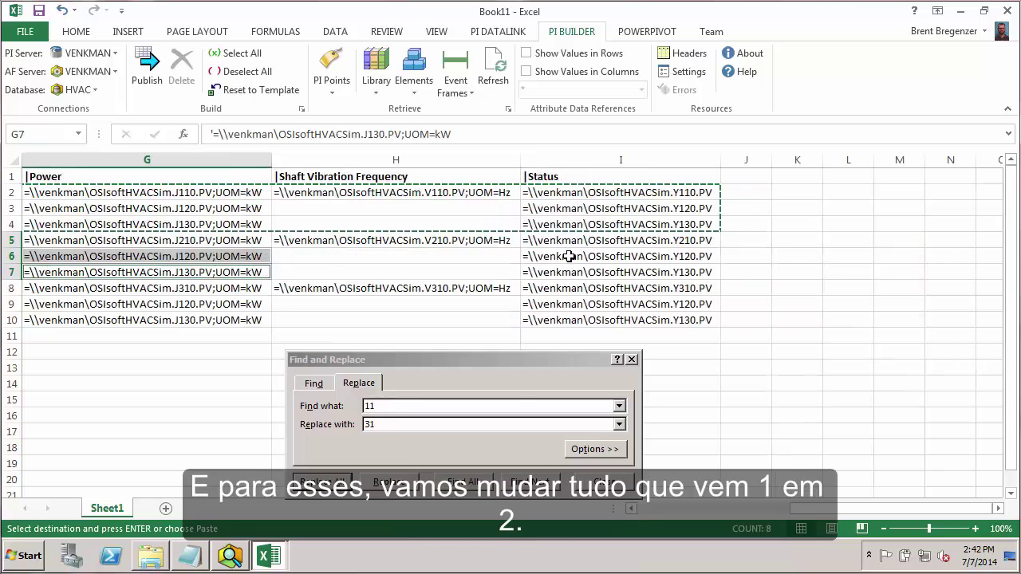
pyautogui.keyDown('ctrl'); pyautogui.click(569, 255); pyautogui.keyUp('ctrl')
pyautogui.keyDown('ctrl'); pyautogui.click(569, 273); pyautogui.keyUp('ctrl')
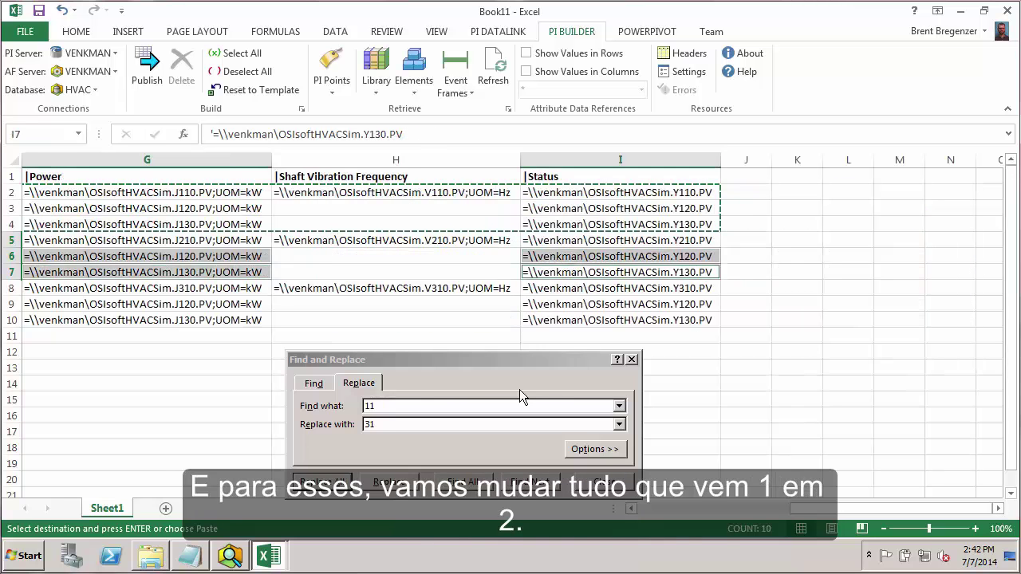
pyautogui.click(385, 405)
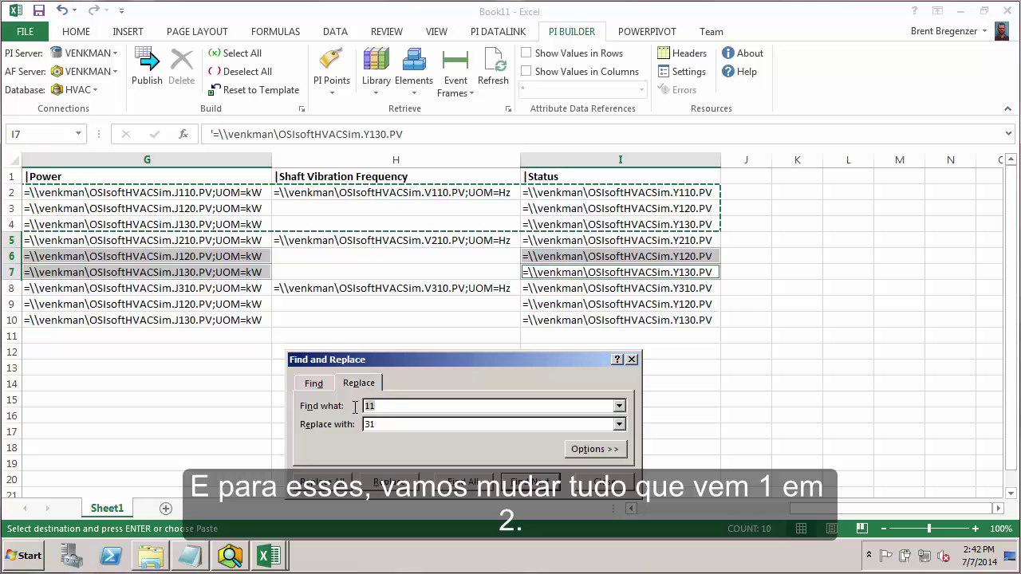
pyautogui.write('1')
pyautogui.press('Tab')
pyautogui.click(322, 482)
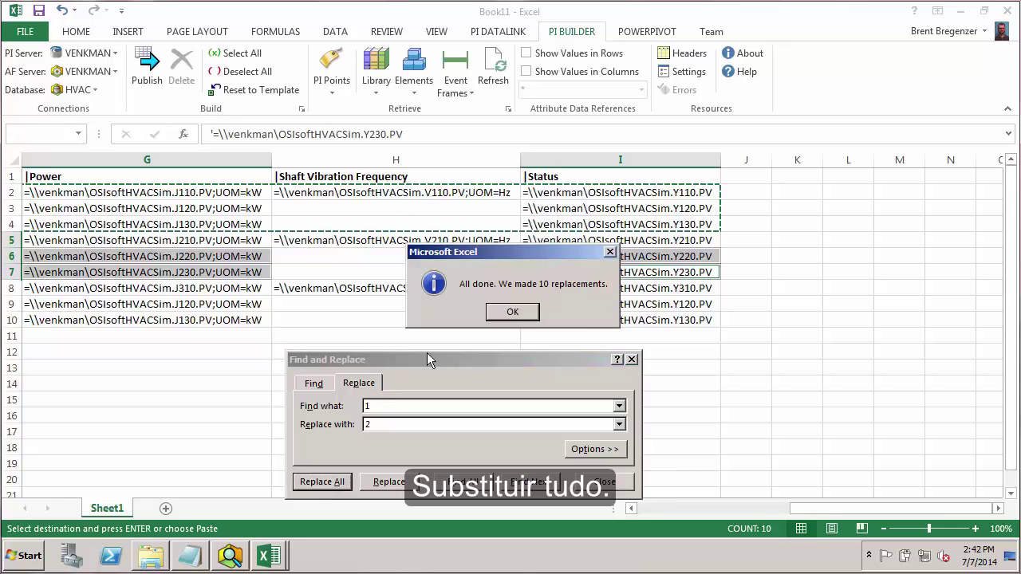
pyautogui.click(509, 314)
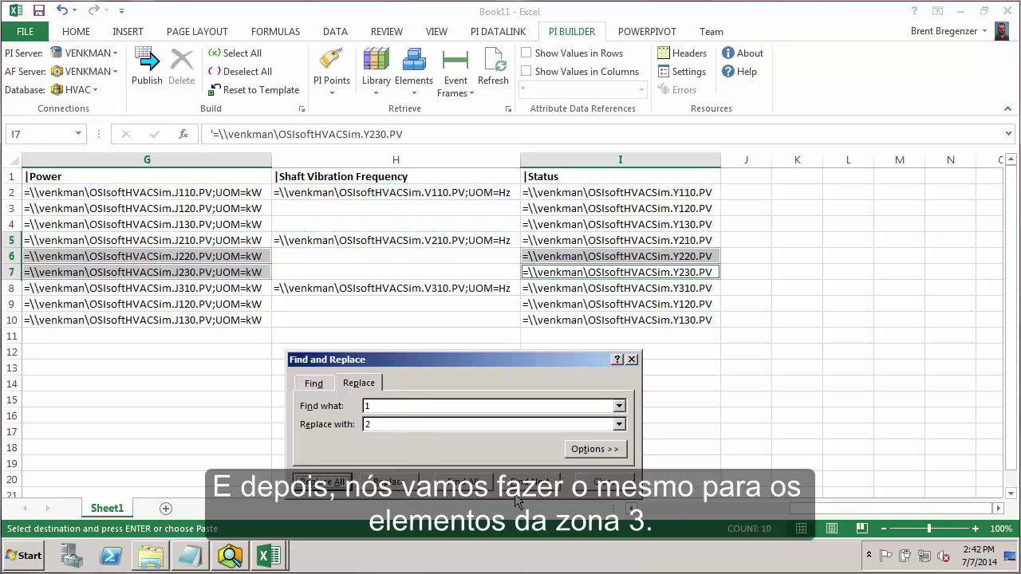
# Replace all 1s with 3 in rows 8 to 10's parents and names and rows 9 and 10's Power and Status references, and close Find and Replace.
pyautogui.click(210, 514)
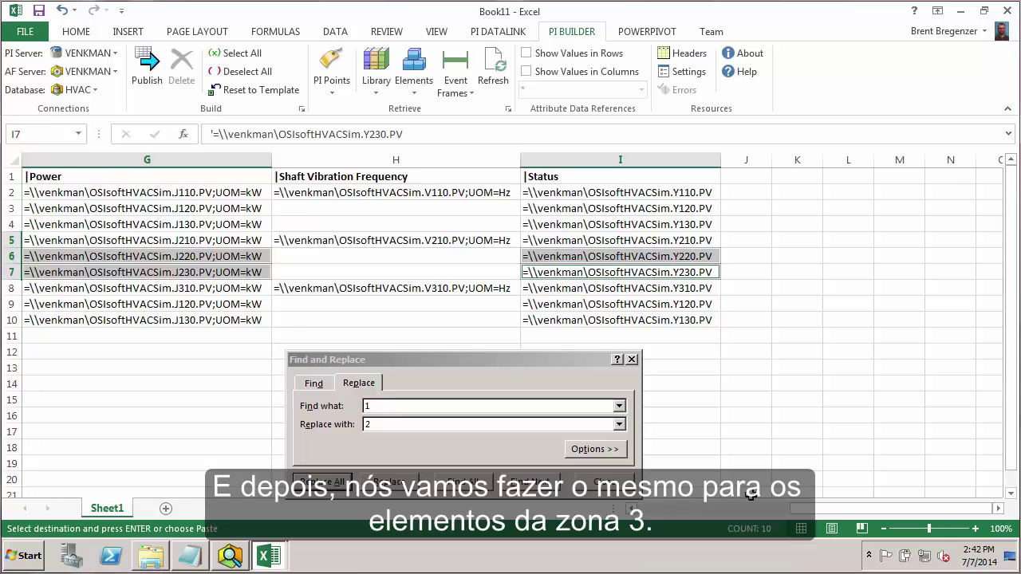
pyautogui.click(652, 509)
pyautogui.moveTo(111, 288); pyautogui.dragTo(134, 319)
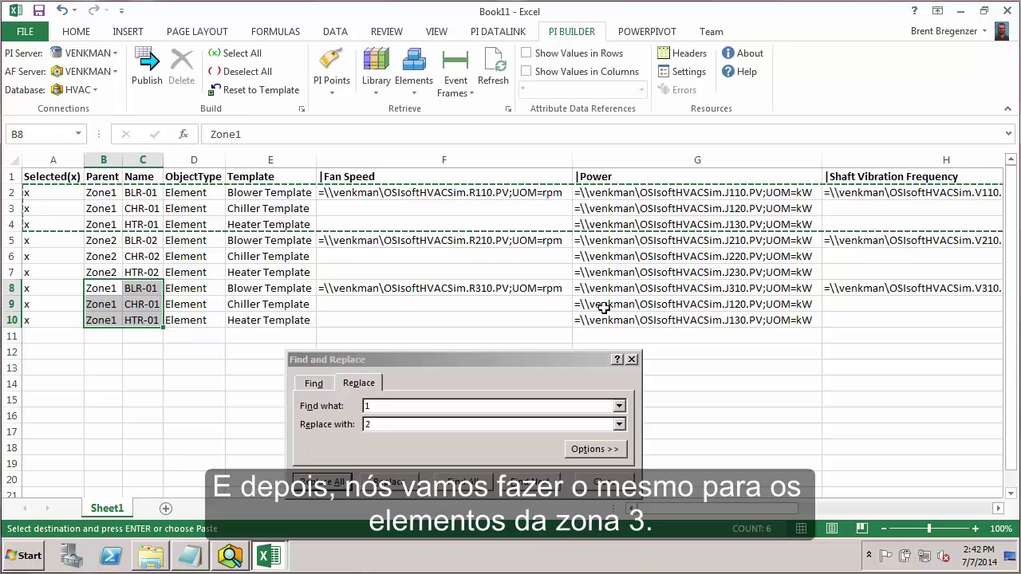
pyautogui.moveTo(605, 306); pyautogui.dragTo(610, 323)
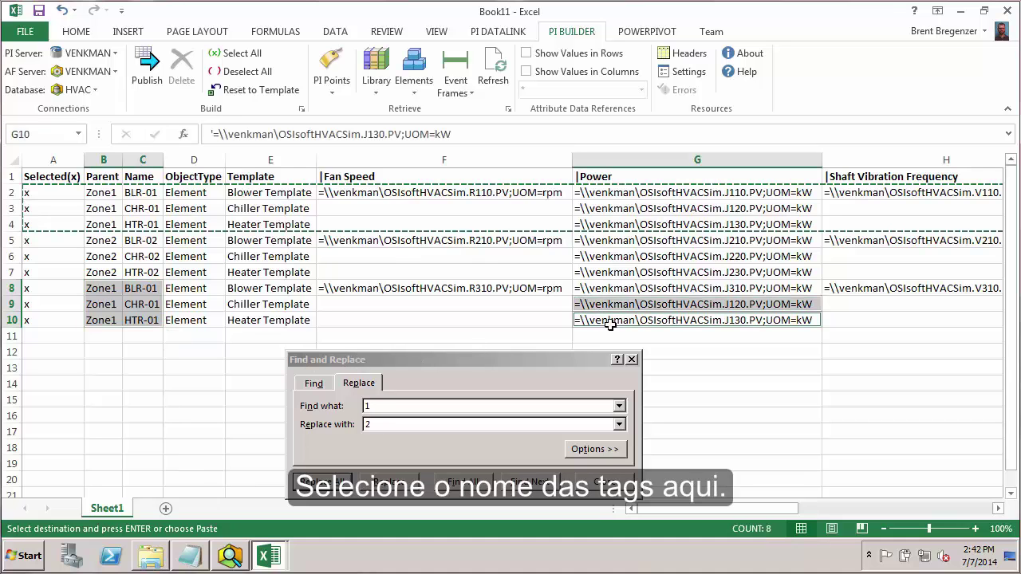
pyautogui.click(997, 509)
pyautogui.click(998, 509)
pyautogui.click(998, 509)
pyautogui.keyDown('ctrl'); pyautogui.click(948, 306); pyautogui.keyUp('ctrl')
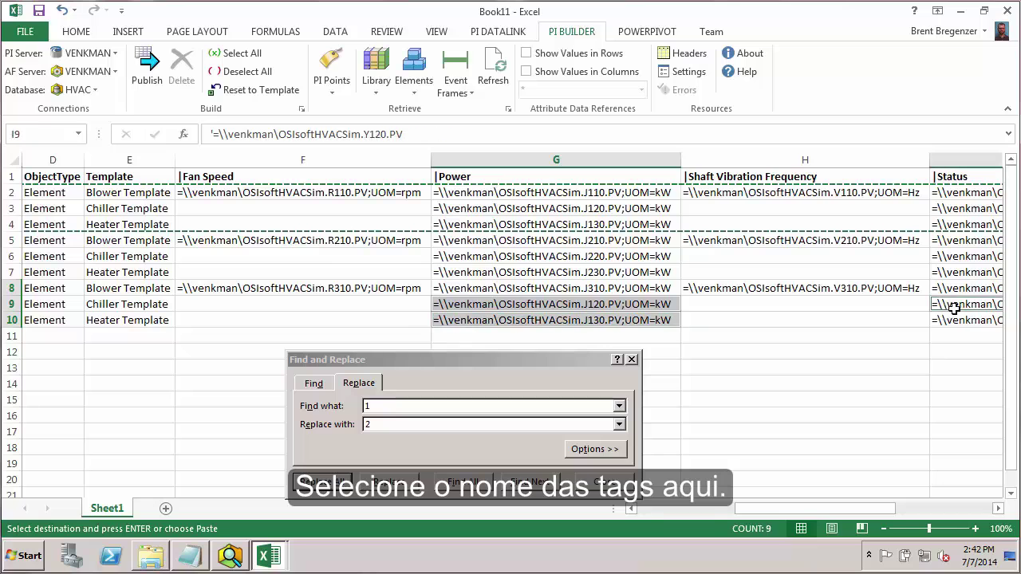
pyautogui.keyDown('ctrl'); pyautogui.click(950, 321); pyautogui.keyUp('ctrl')
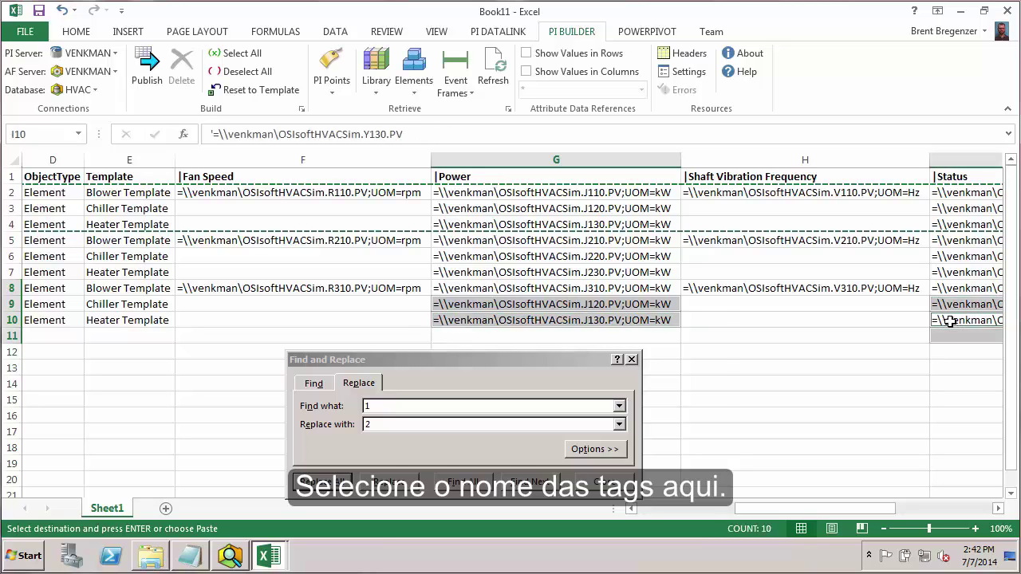
pyautogui.keyDown('ctrl'); pyautogui.click(952, 341); pyautogui.keyUp('ctrl')
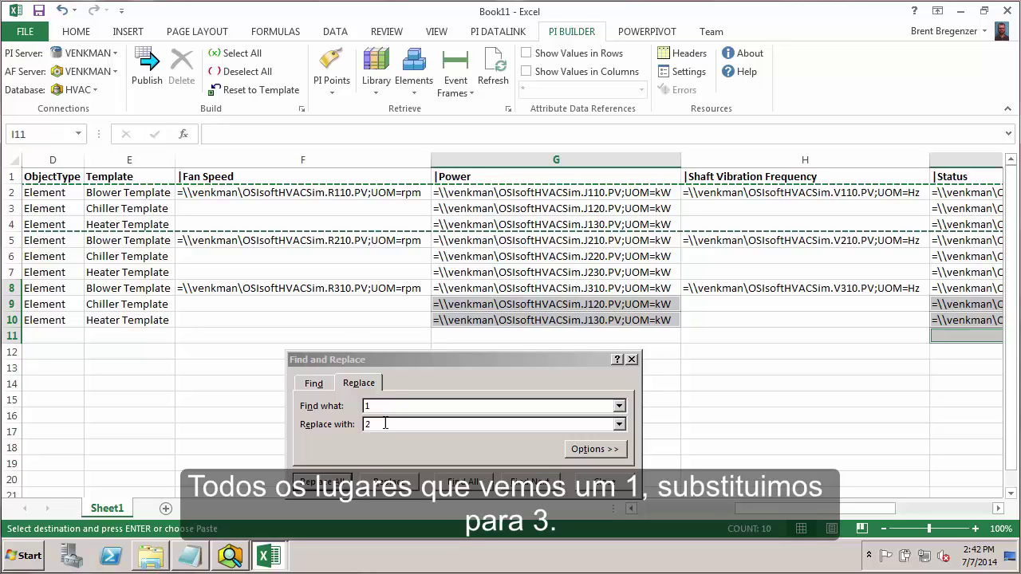
pyautogui.click(341, 425)
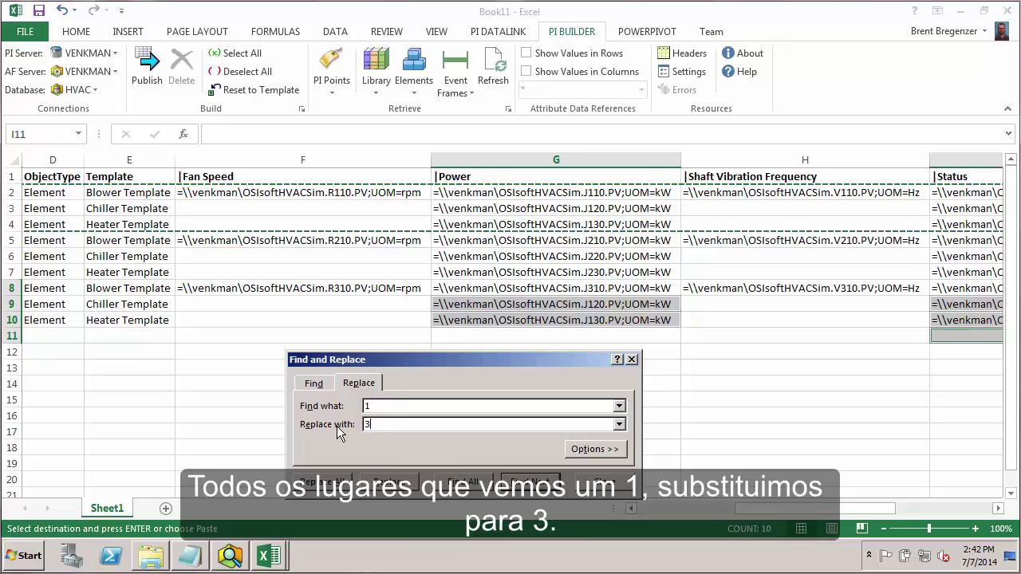
pyautogui.click(327, 485)
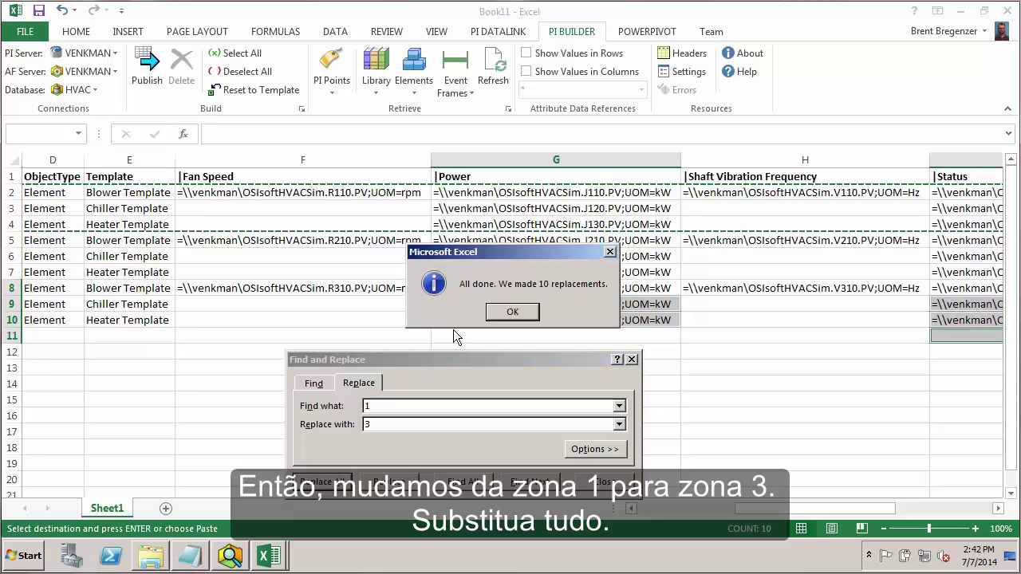
pyautogui.click(498, 317)
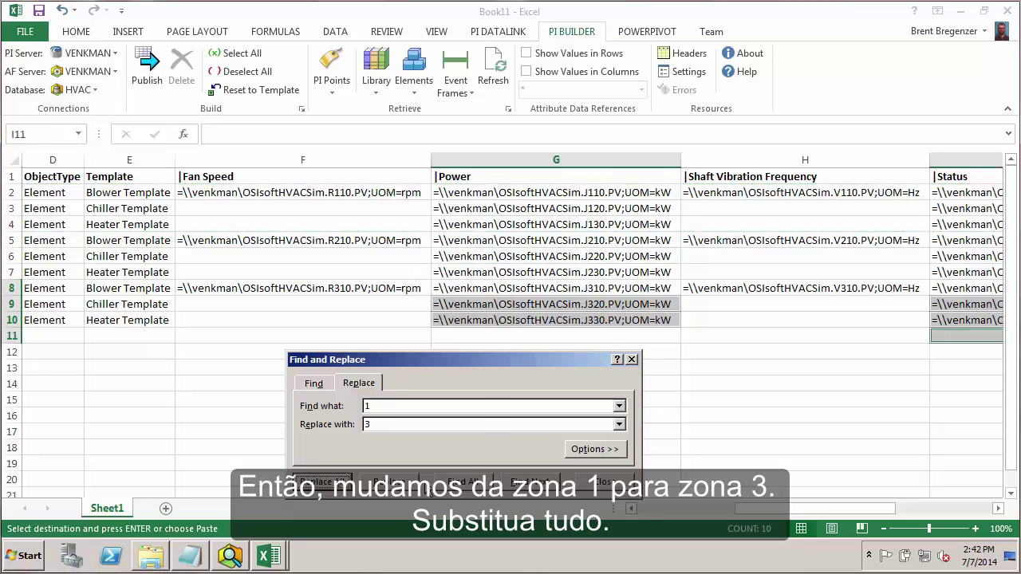
pyautogui.click(586, 488)
# Check the zone and equipment digits in the parents, names and tag references of rows 5 to 10, from Fan Speed through Status.
pyautogui.click(640, 506)
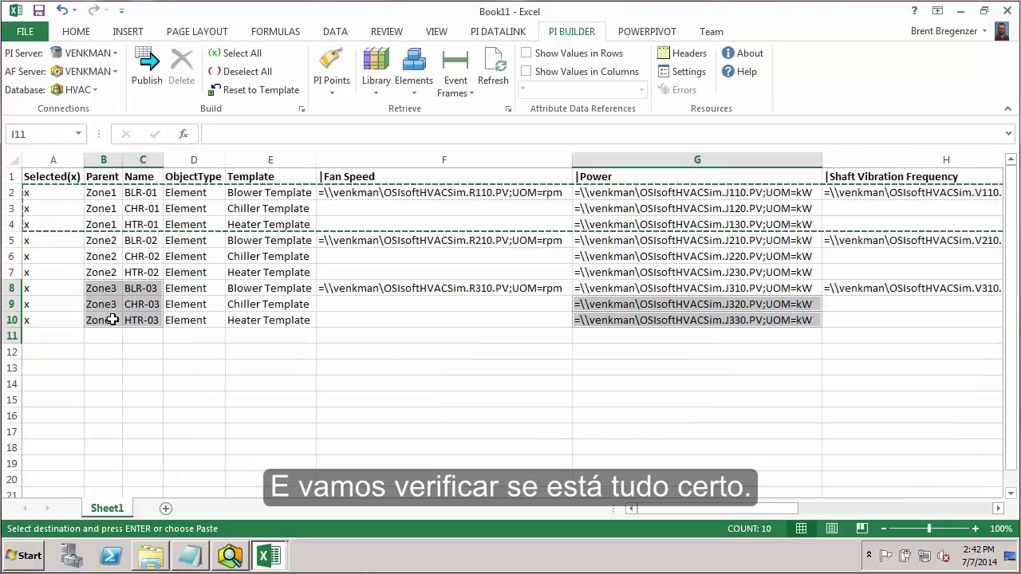
pyautogui.moveTo(107, 261); pyautogui.dragTo(102, 320)
pyautogui.moveTo(144, 240); pyautogui.dragTo(148, 320)
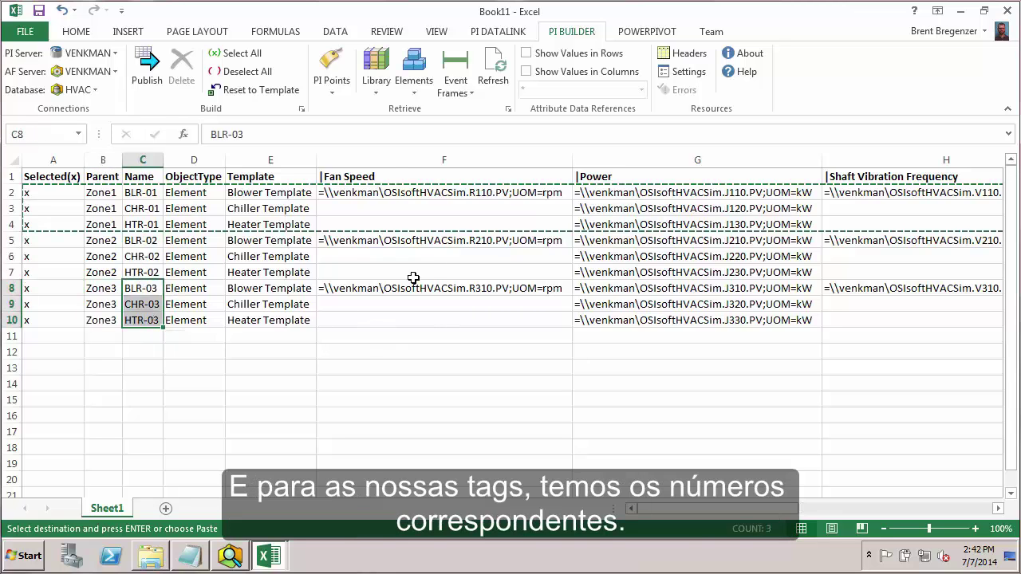
pyautogui.click(489, 243)
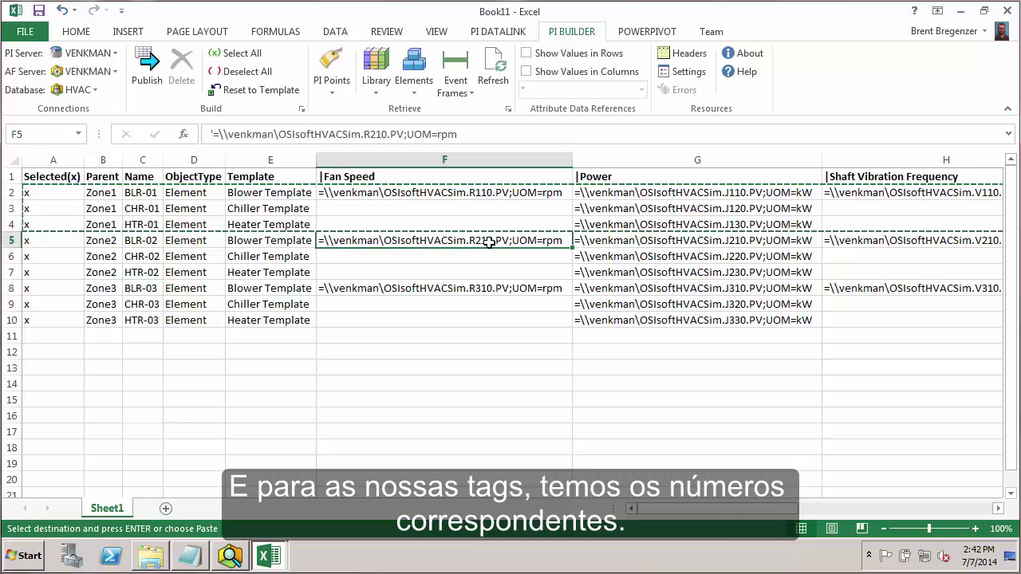
pyautogui.click(500, 288)
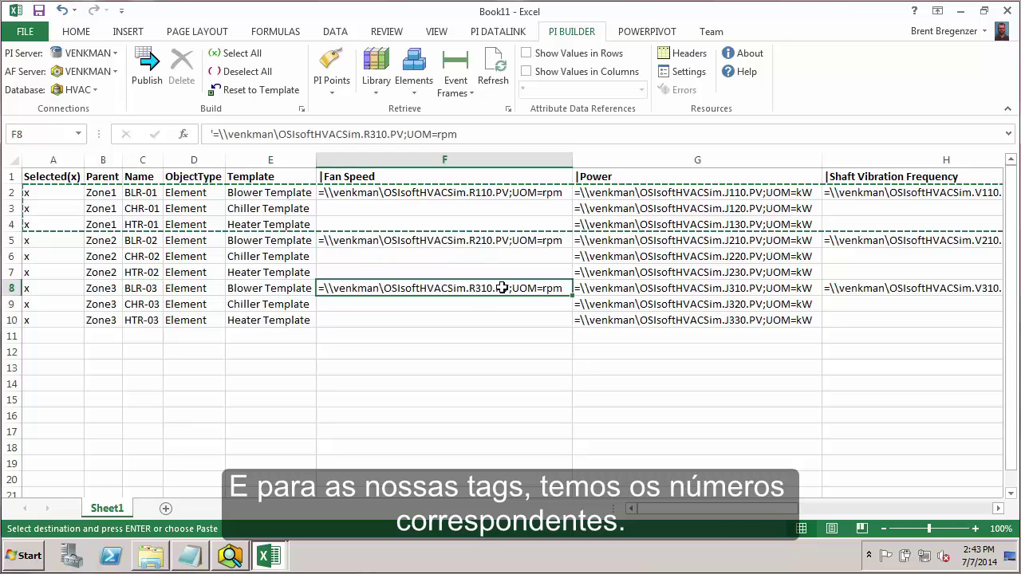
pyautogui.moveTo(508, 243); pyautogui.dragTo(663, 271)
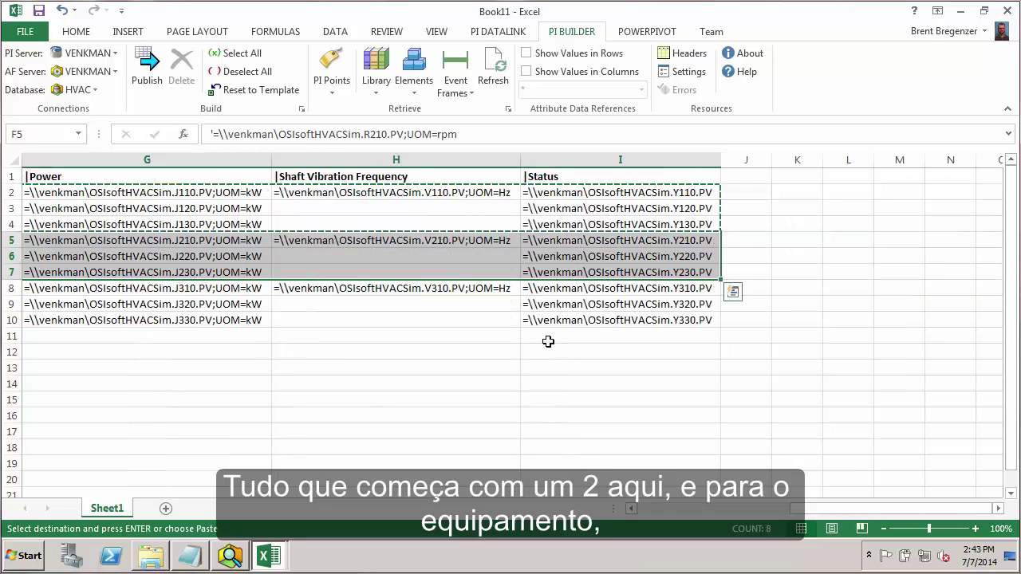
pyautogui.click(597, 242)
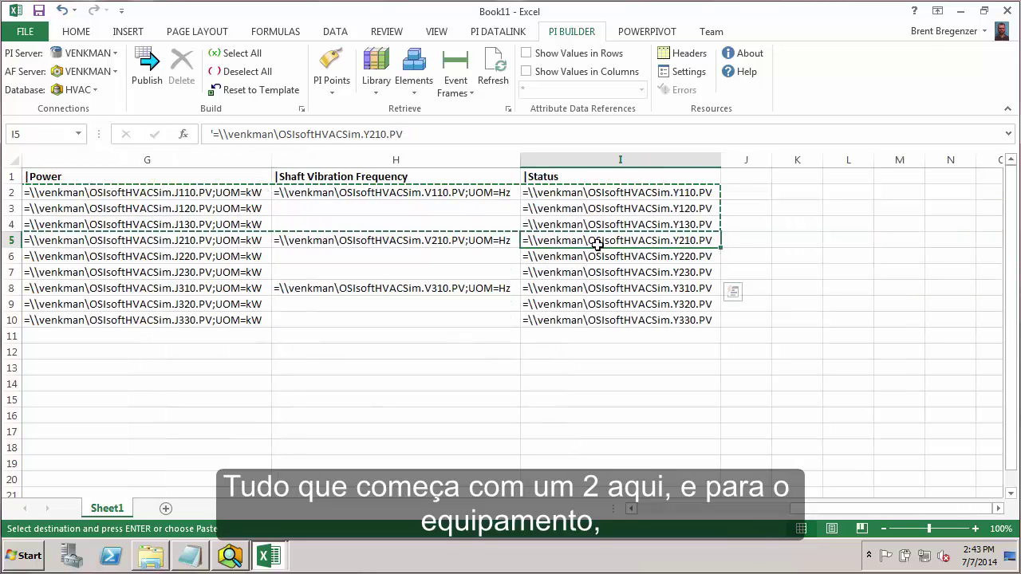
pyautogui.click(694, 256)
pyautogui.click(692, 273)
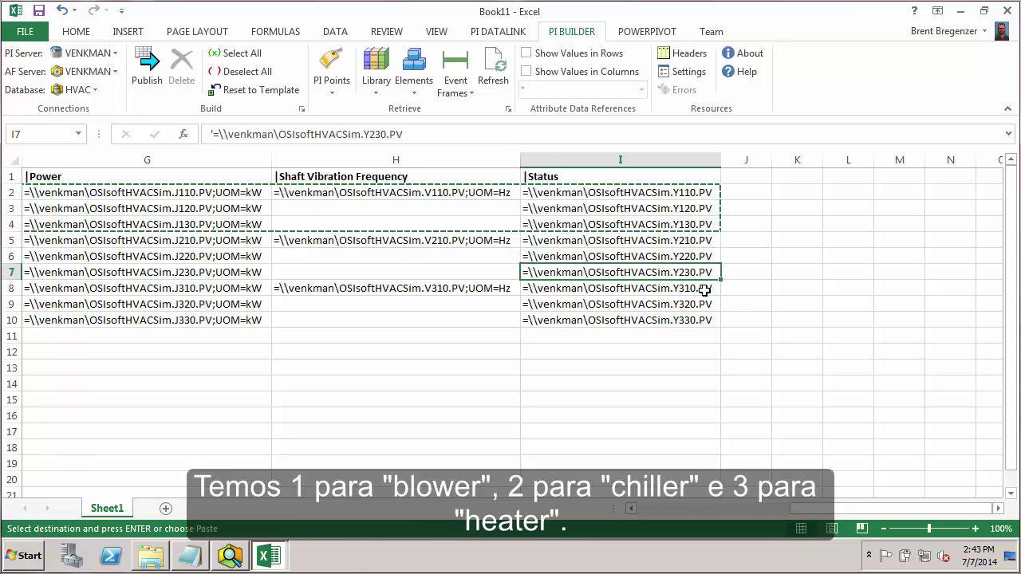
pyautogui.click(696, 290)
pyautogui.click(693, 309)
pyautogui.click(691, 319)
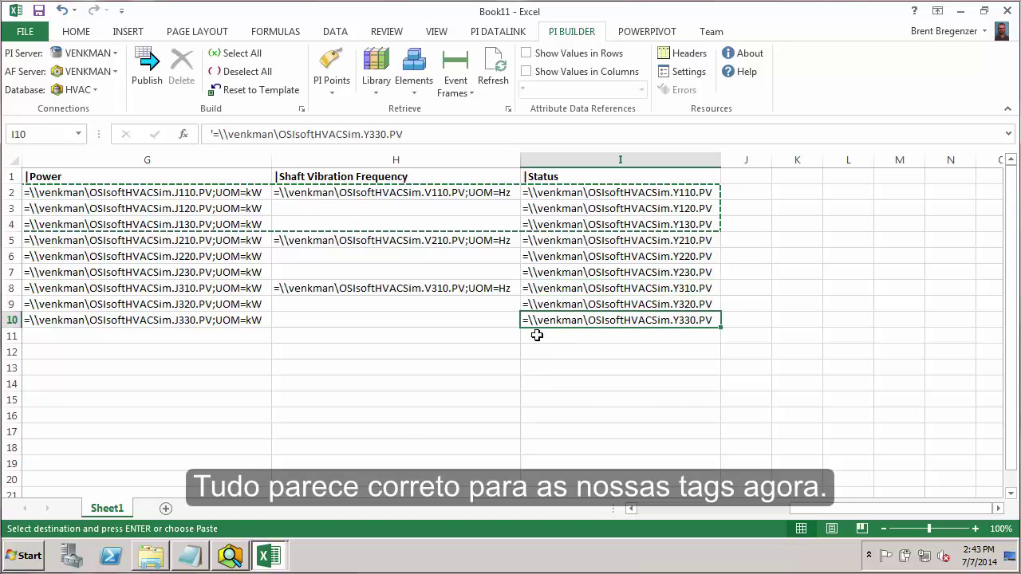
# Publish all the selected Zone1 to Zone3 element rows in Create and Edit mode, and switch to PI System Explorer.
pyautogui.press('Home')
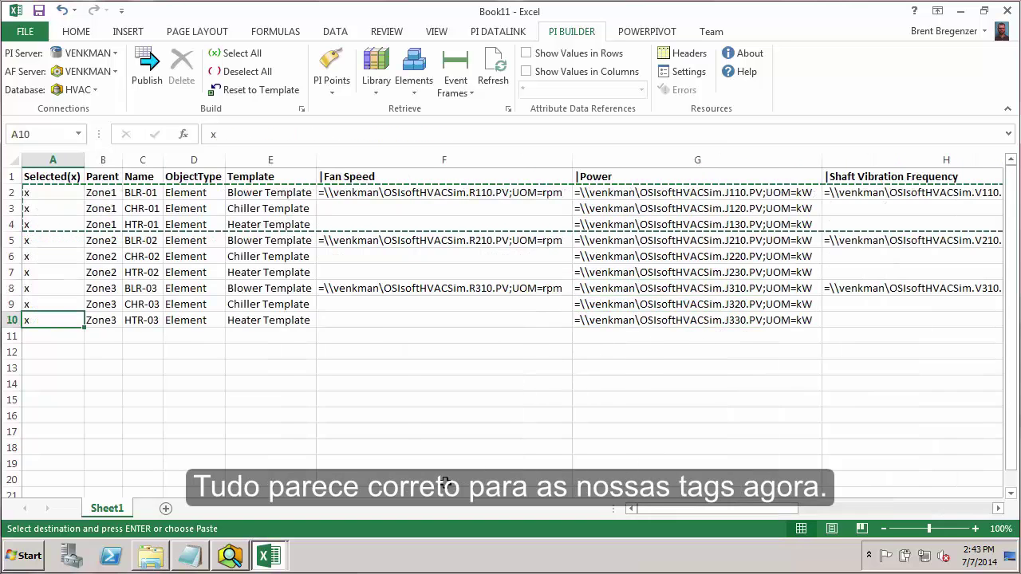
pyautogui.click(144, 68)
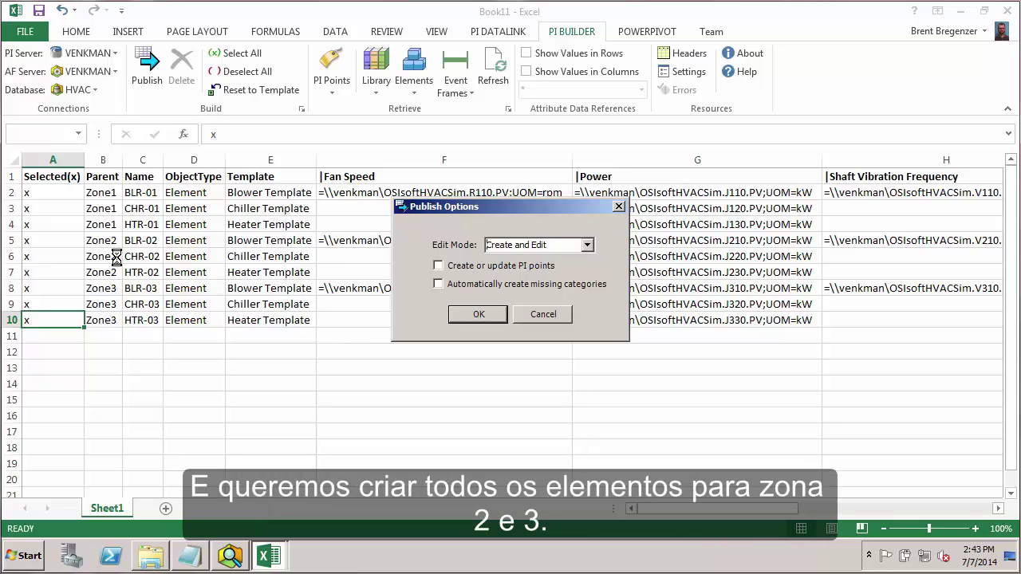
pyautogui.moveTo(57, 230); pyautogui.dragTo(175, 325)
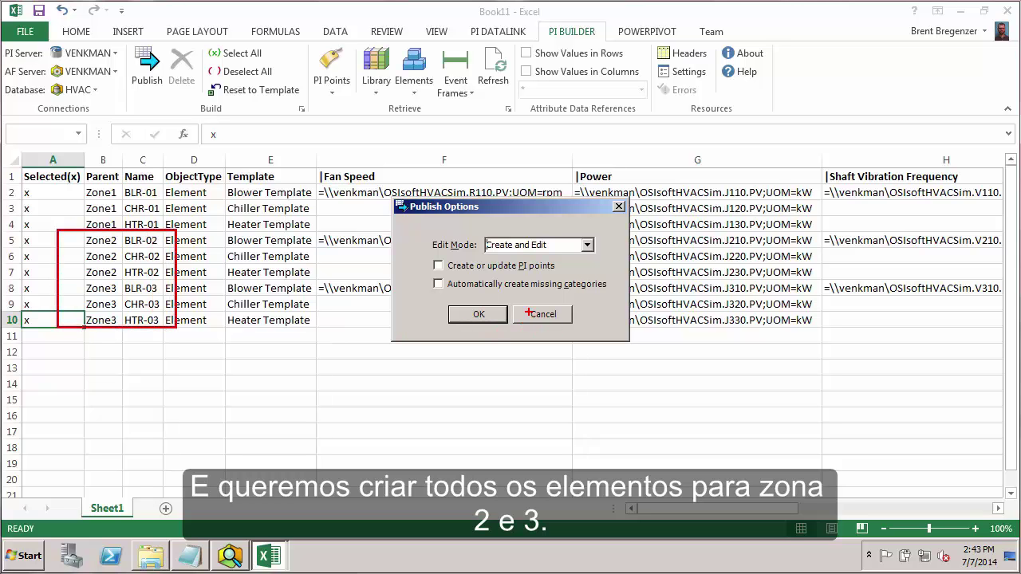
pyautogui.click(482, 313)
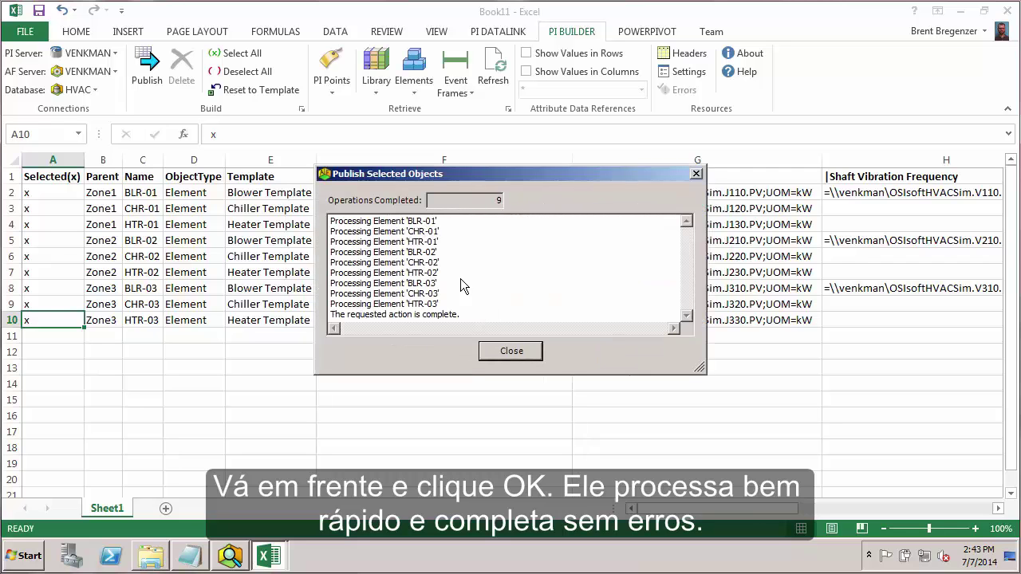
pyautogui.click(511, 351)
pyautogui.click(230, 557)
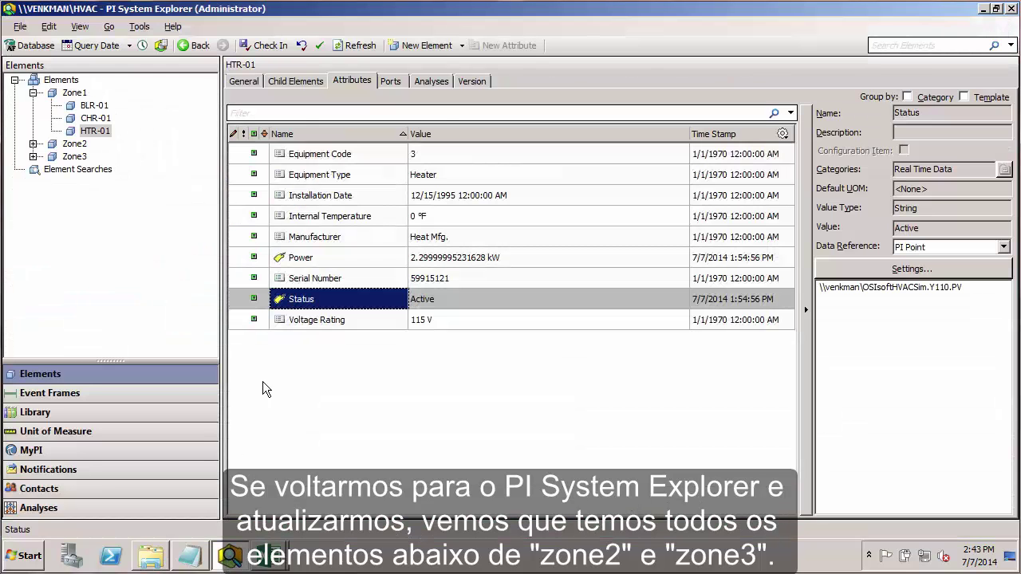
# Refresh the database, expand Zone2 and Zone3, and look through the attributes of their blower, chiller and heater elements.
pyautogui.click(356, 47)
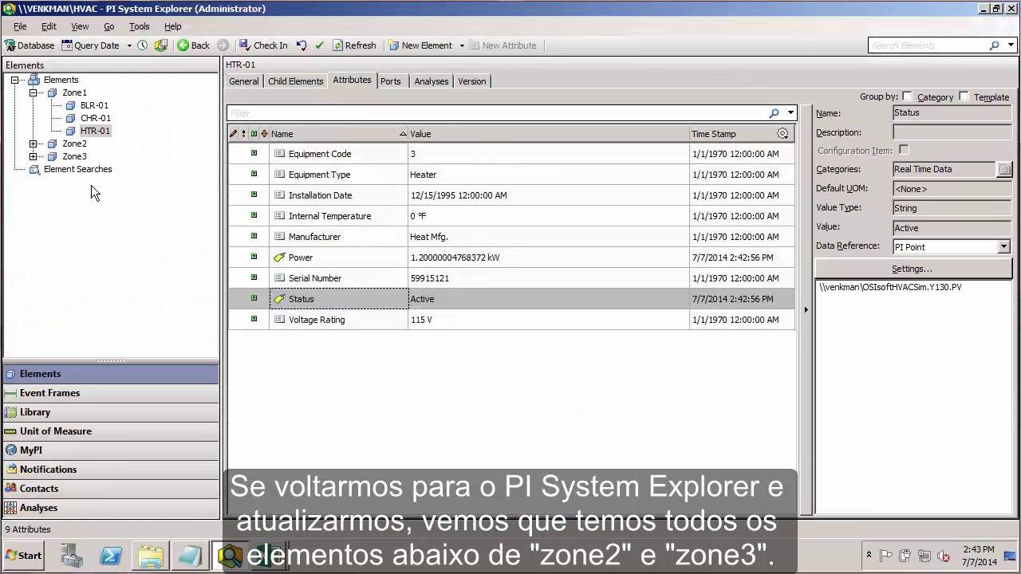
pyautogui.click(32, 144)
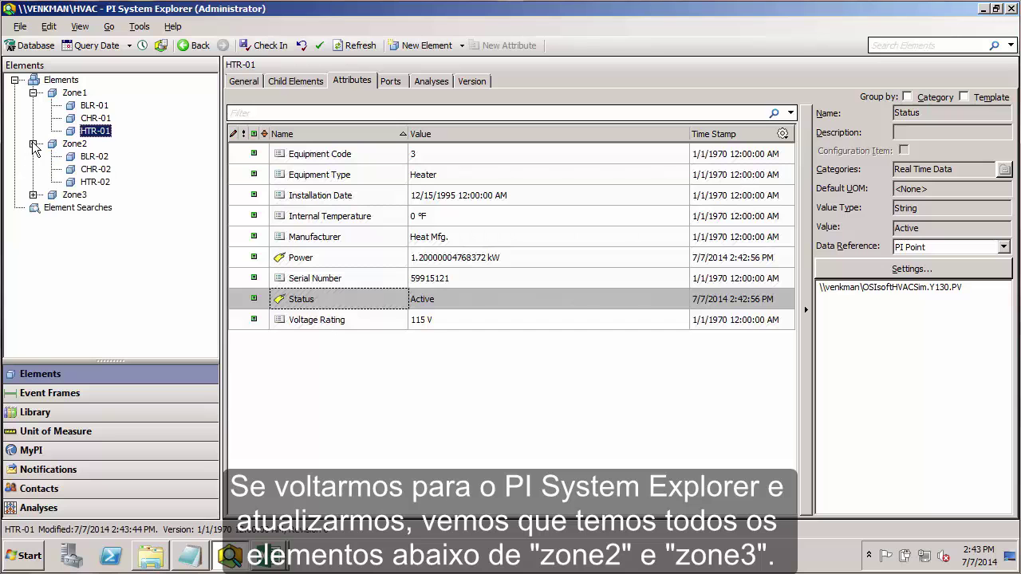
pyautogui.click(33, 195)
pyautogui.click(94, 157)
pyautogui.click(96, 169)
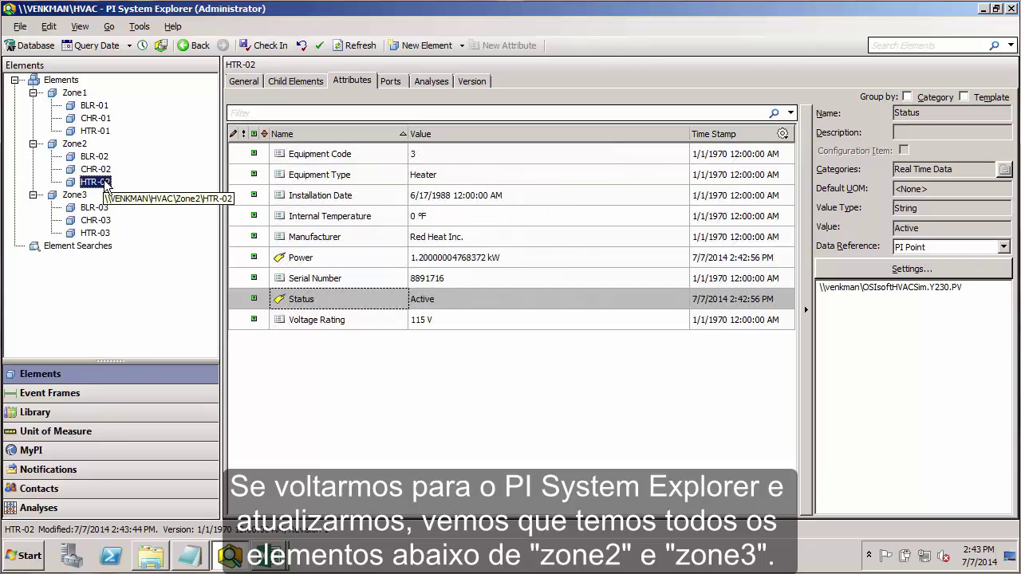
pyautogui.click(106, 209)
pyautogui.click(105, 222)
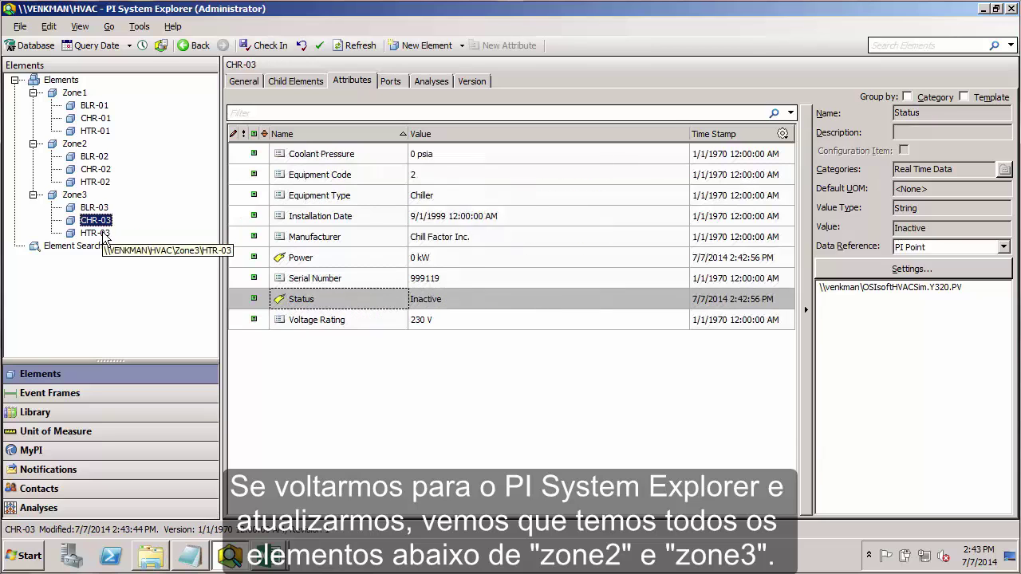
# Check the PI point tag referenced by the Status attribute of HTR-03 under Zone3.
pyautogui.click(106, 235)
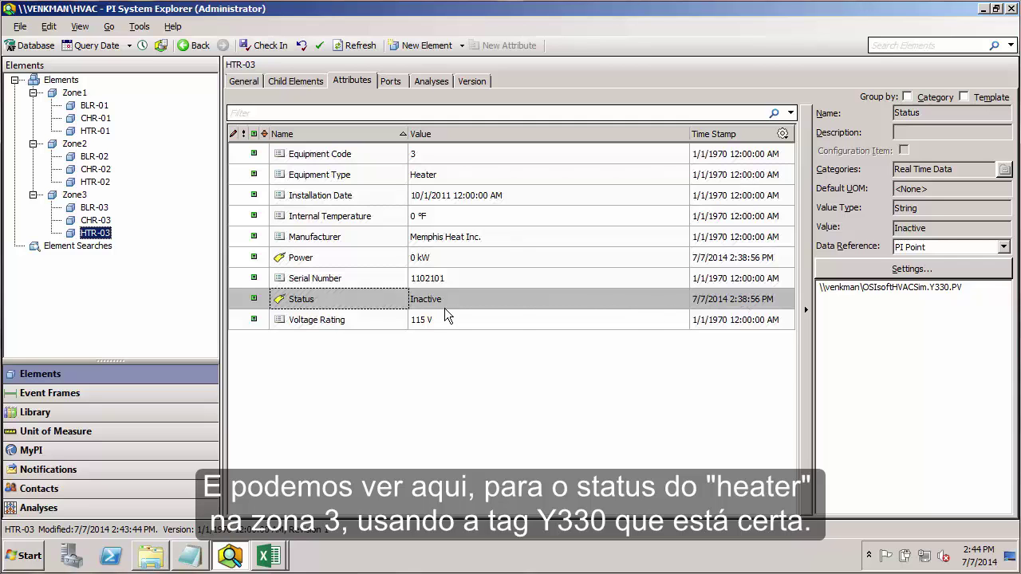
pyautogui.click(374, 304)
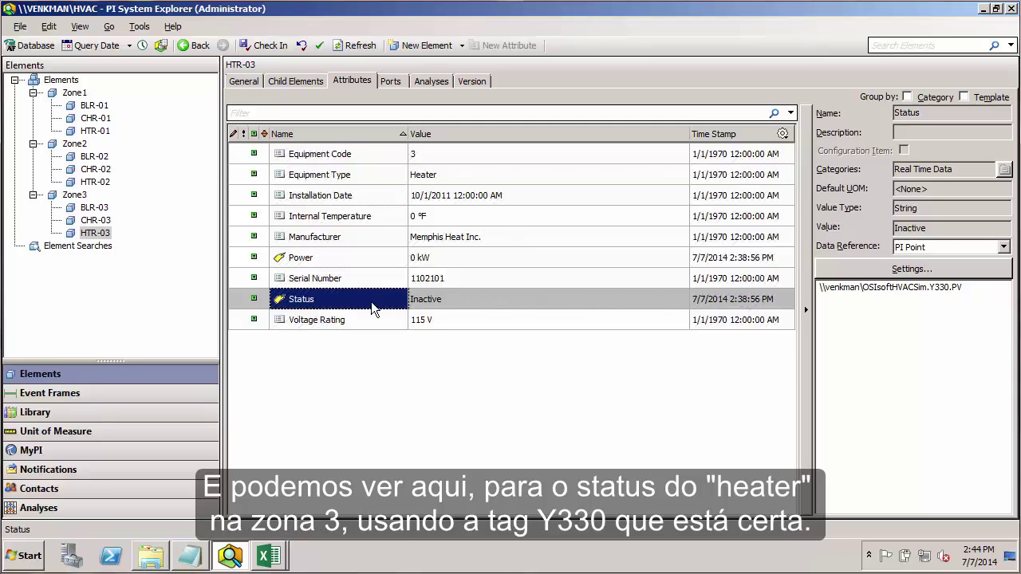
pyautogui.click(930, 289)
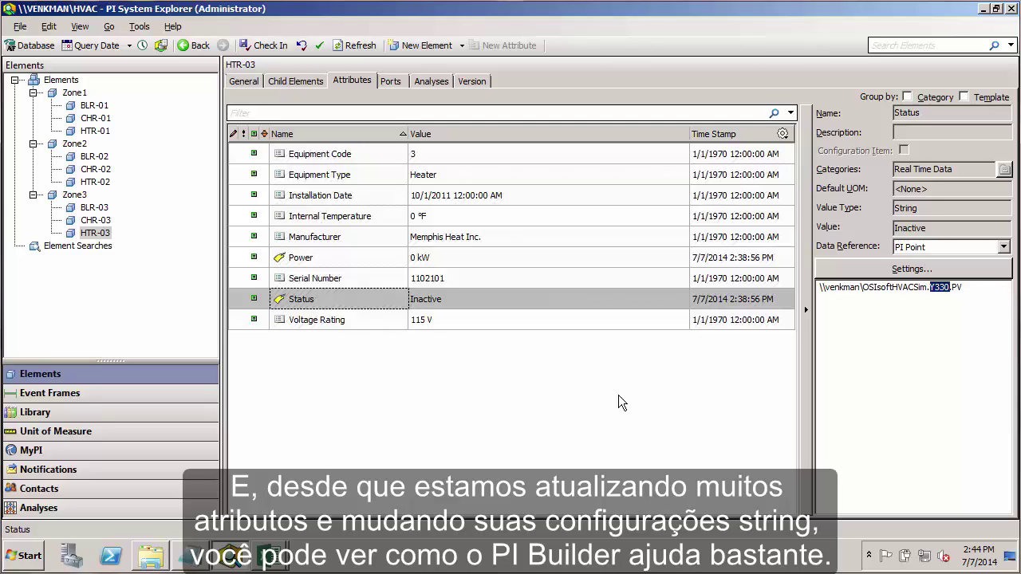
# Switch to Excel and examine the Power tag references in G2 to G10 for all nine elements.
pyautogui.click(271, 556)
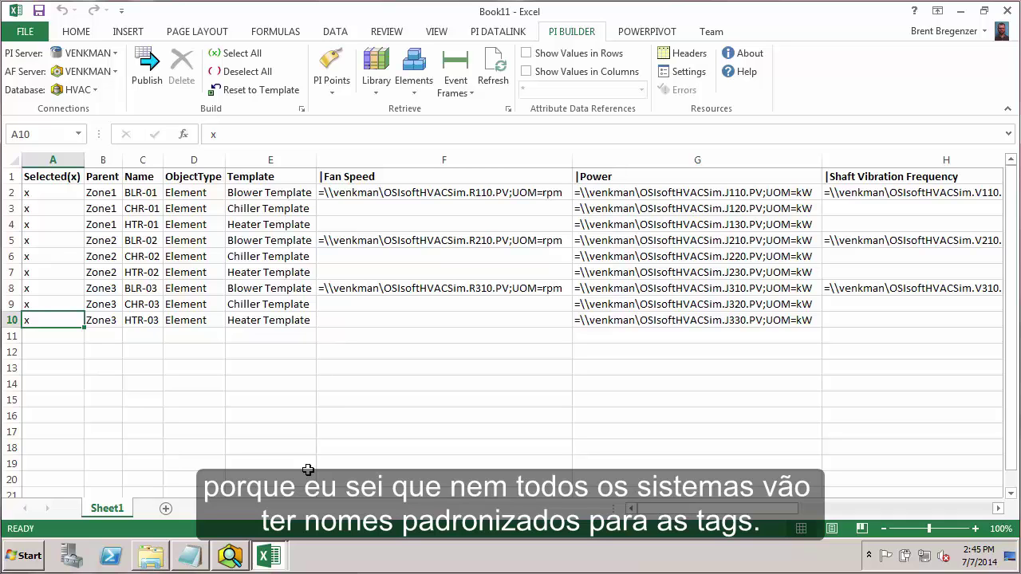
pyautogui.moveTo(627, 194); pyautogui.dragTo(641, 312)
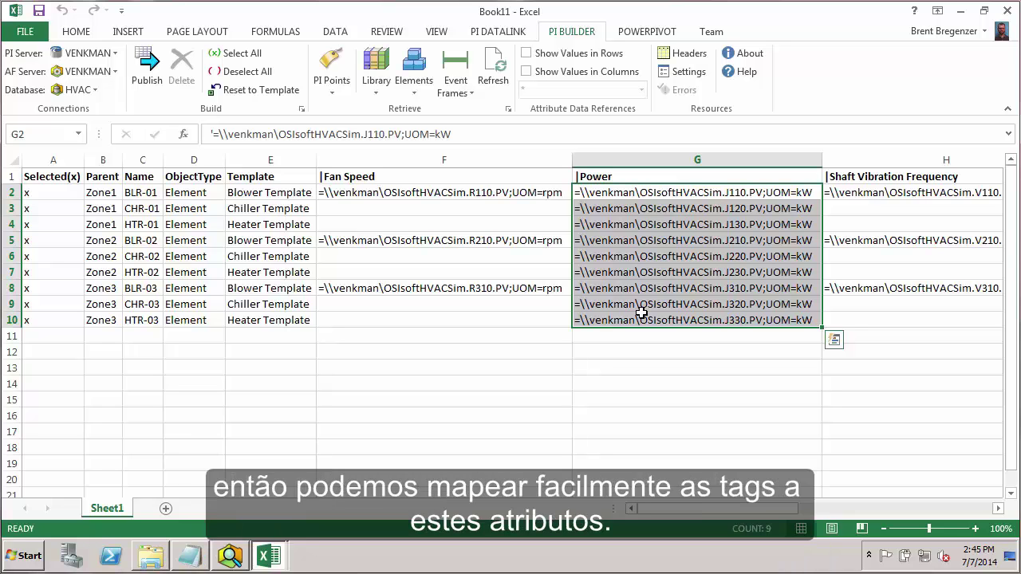
pyautogui.moveTo(612, 197); pyautogui.dragTo(615, 316)
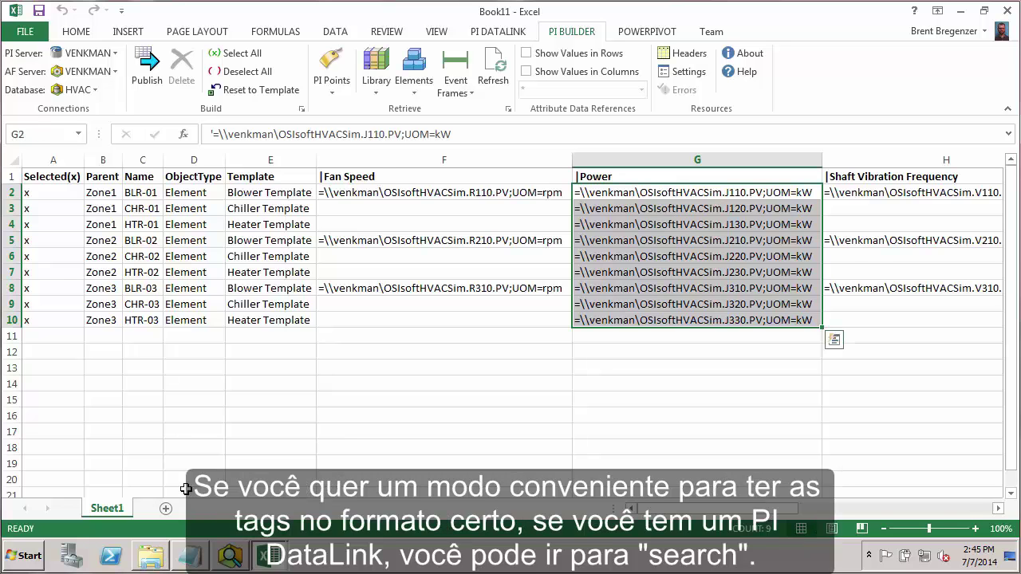
# Add a new worksheet to the workbook and start a PI DataLink tag search from its cell A1.
pyautogui.click(163, 511)
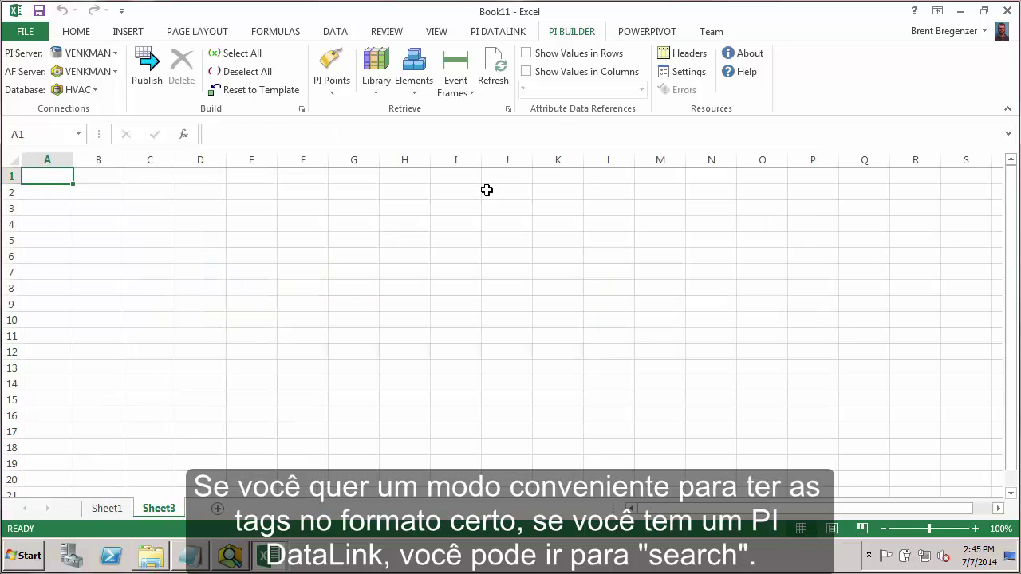
pyautogui.click(512, 31)
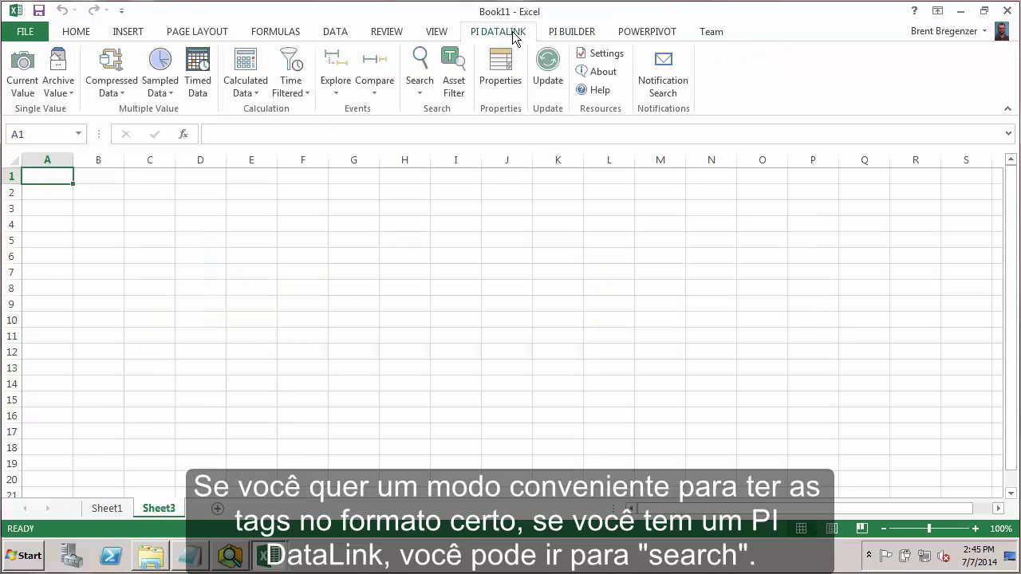
pyautogui.click(422, 63)
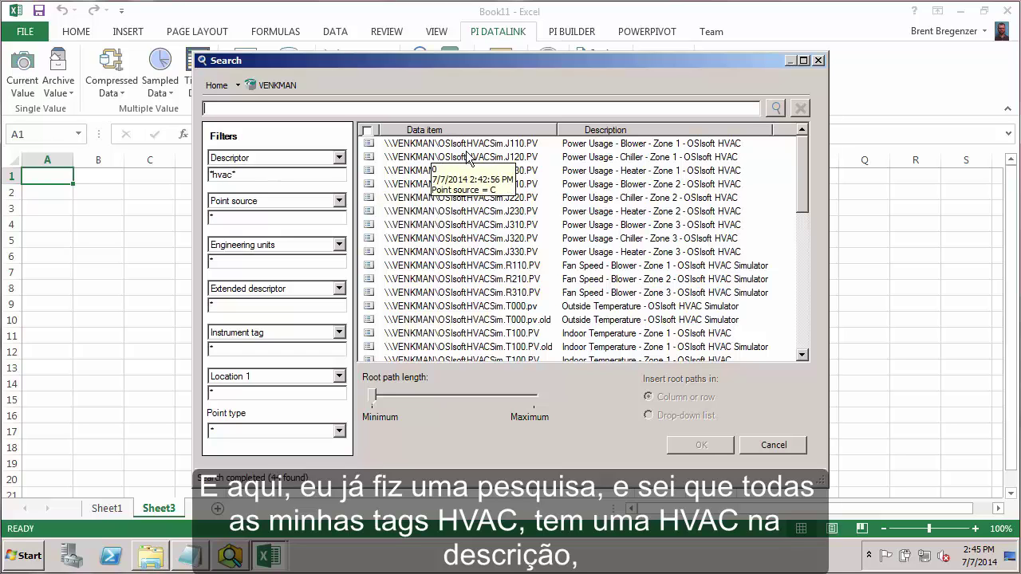
# Search the VENKMAN server for tags whose descriptor matches *hvac*.
pyautogui.click(480, 145)
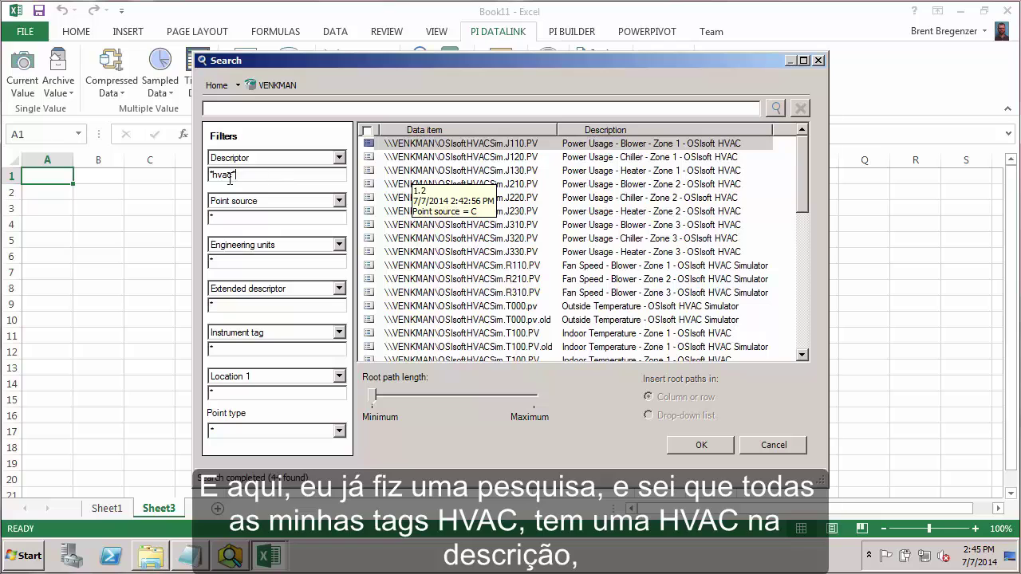
pyautogui.moveTo(229, 179); pyautogui.dragTo(192, 178)
pyautogui.write('*hvac')
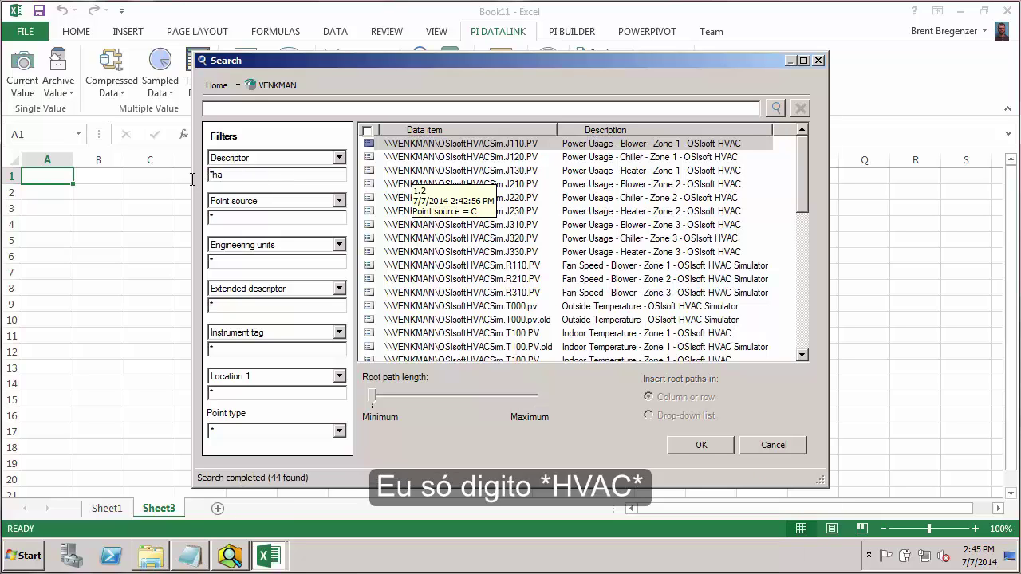
pyautogui.write('*')
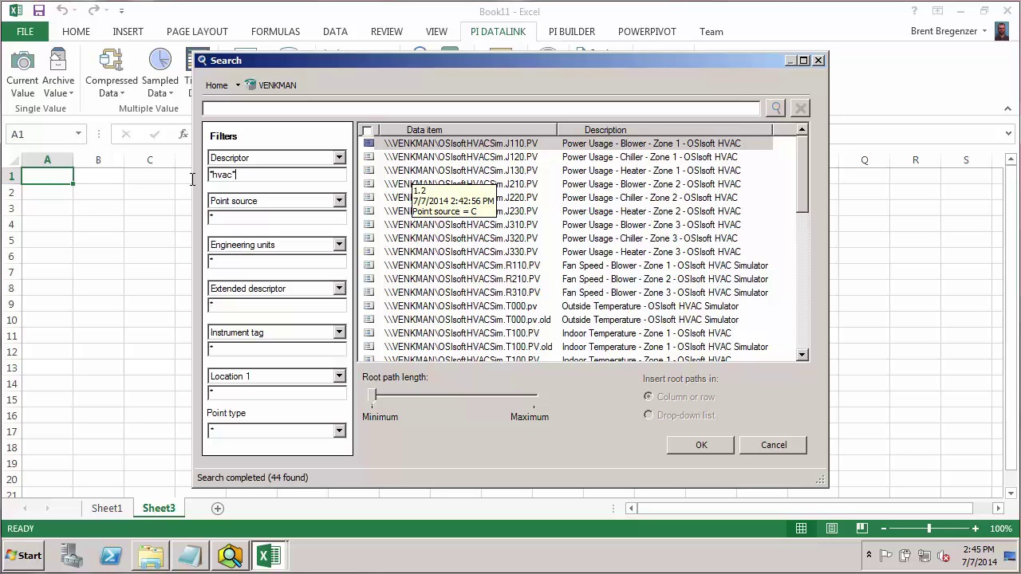
pyautogui.click(776, 107)
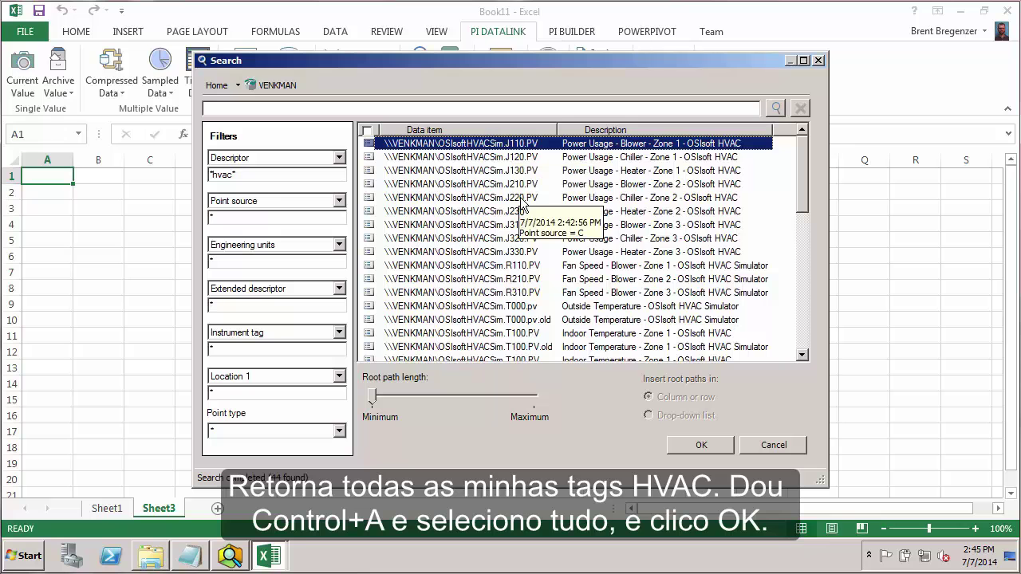
# Insert all the found HVAC tags into column A of the new sheet and fit the column width to the paths.
pyautogui.hotkey('ctrl', 'a')
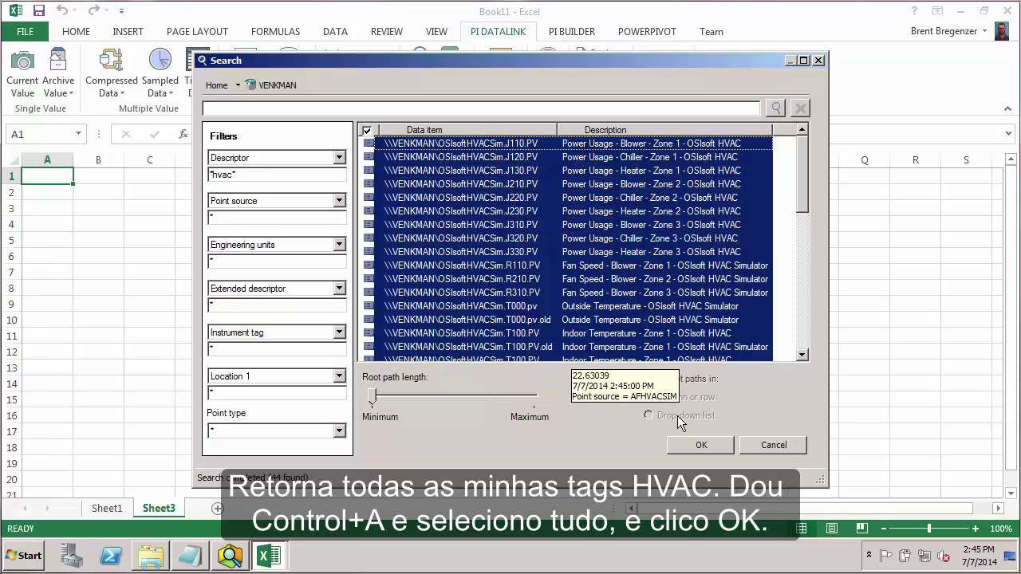
pyautogui.click(716, 444)
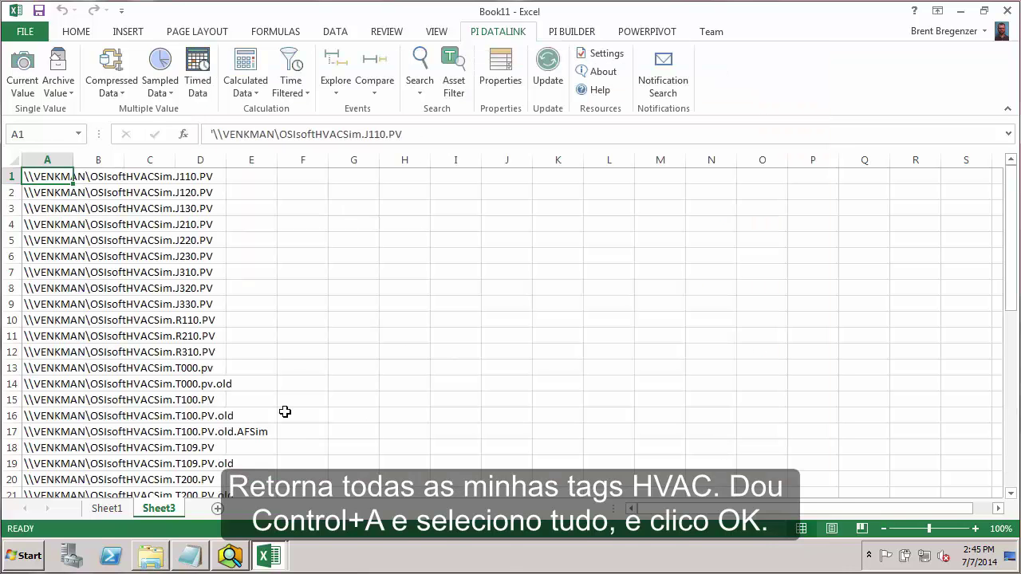
pyautogui.doubleClick(74, 159)
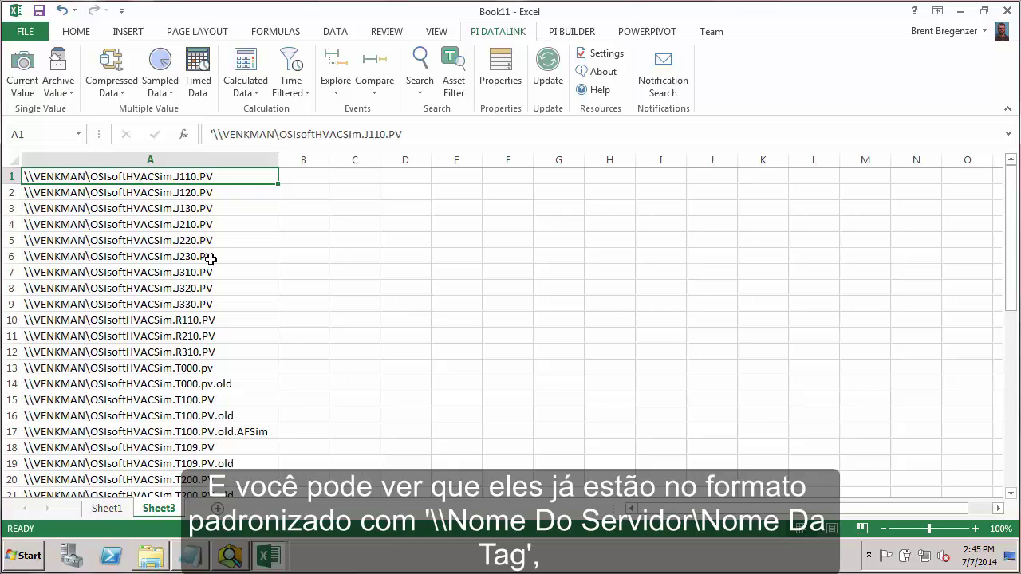
# Compare the tag path format with the Fan Speed reference in F2 of Sheet1, and return to Sheet3.
pyautogui.click(107, 508)
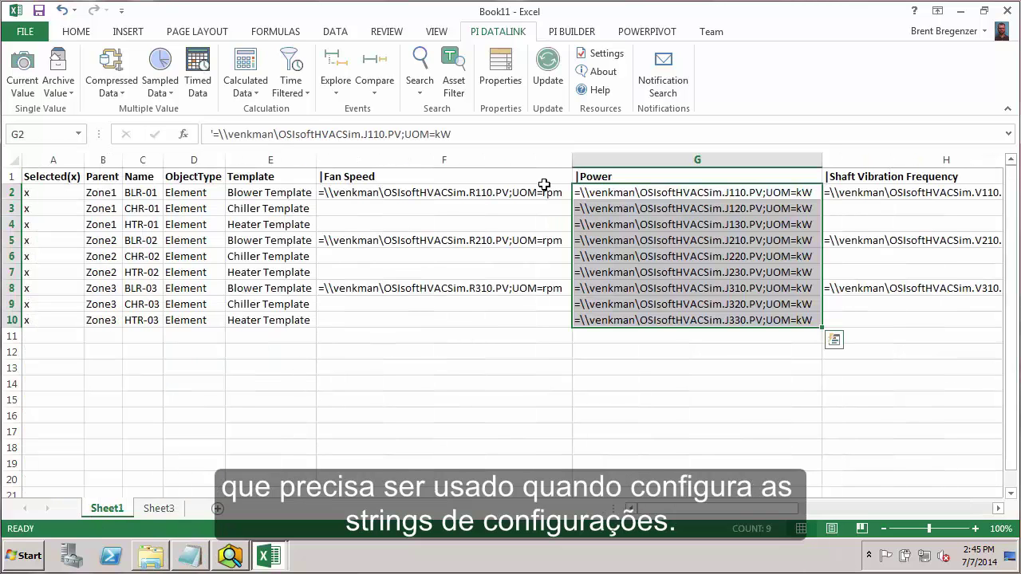
pyautogui.click(418, 197)
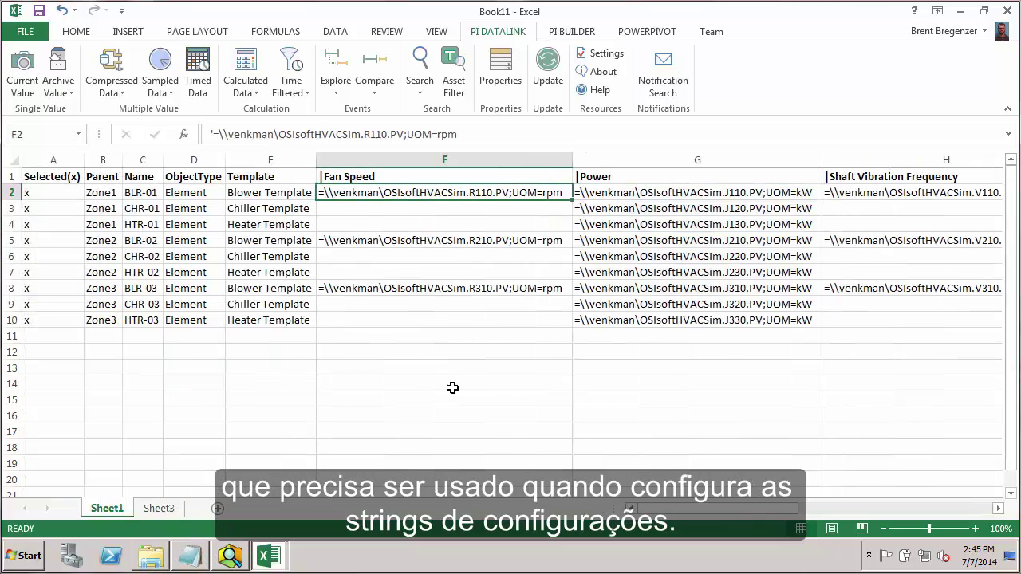
pyautogui.click(159, 508)
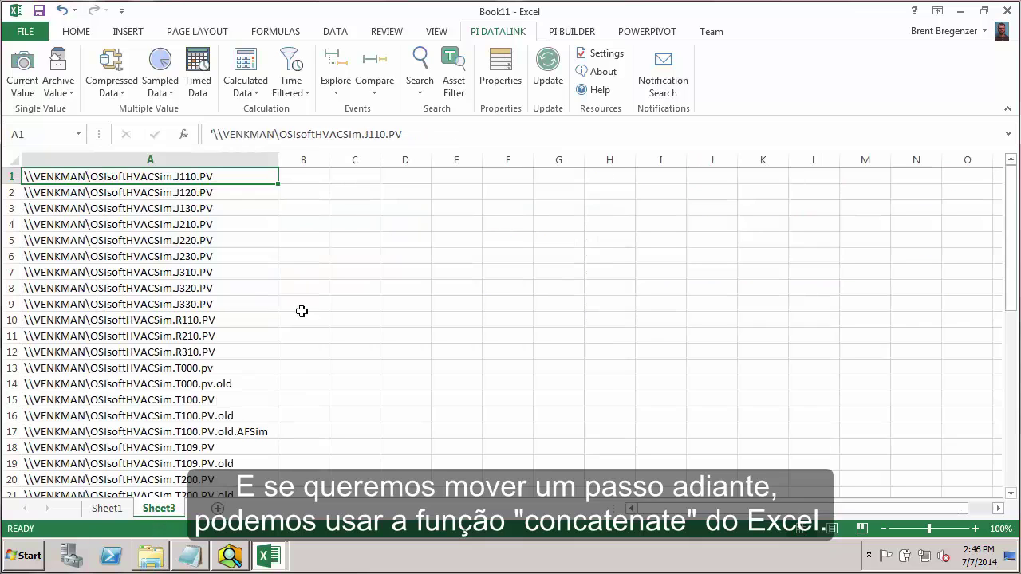
# Begin a CONCATENATE formula in cell B1 of Sheet3, beside the first tag path.
pyautogui.click(292, 177)
pyautogui.write('=con')
pyautogui.press('Tab')
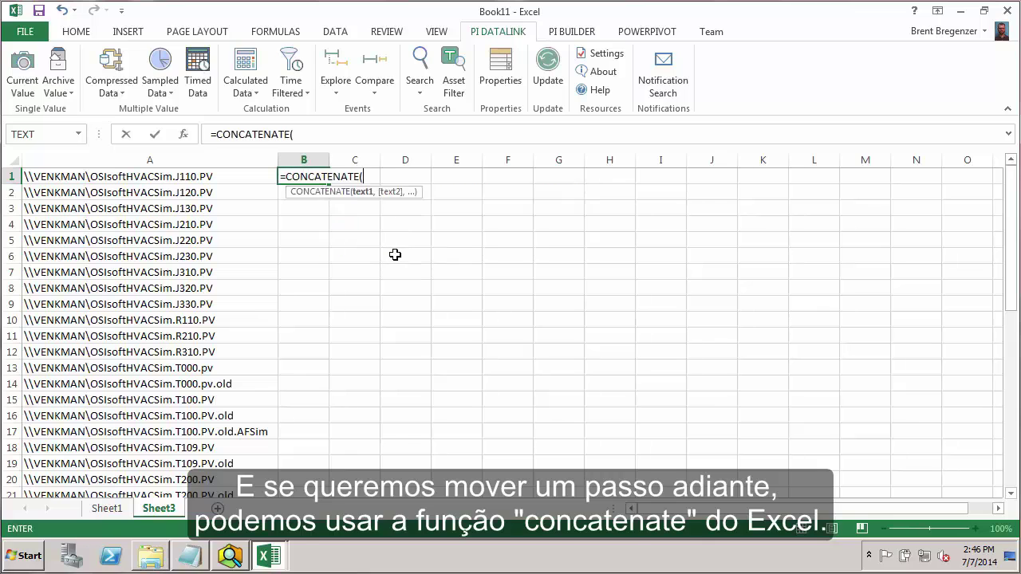
pyautogui.write("'")
pyautogui.press('BackSpace')
pyautogui.click(313, 433)
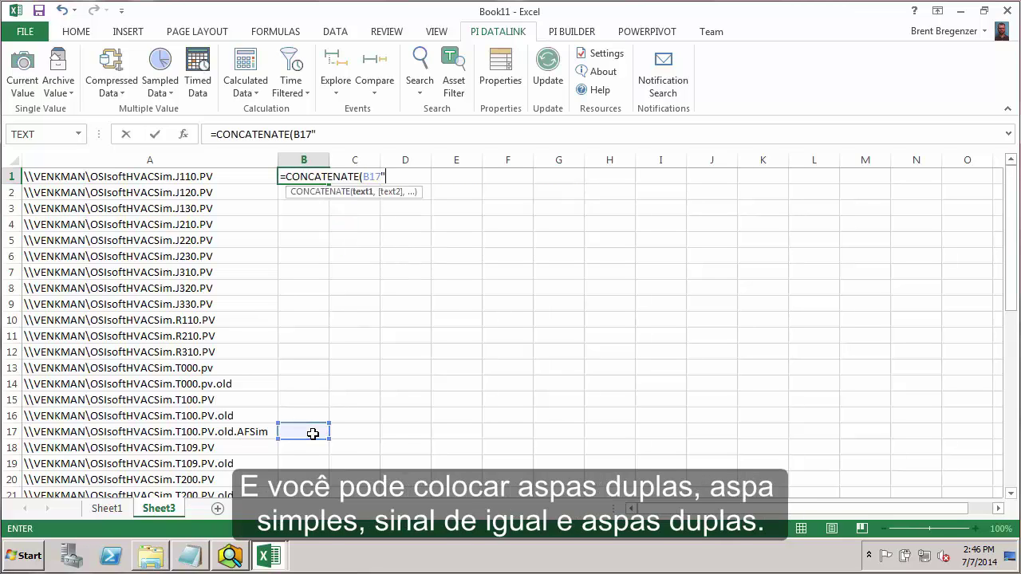
pyautogui.press('BackSpace')
pyautogui.press('BackSpace')
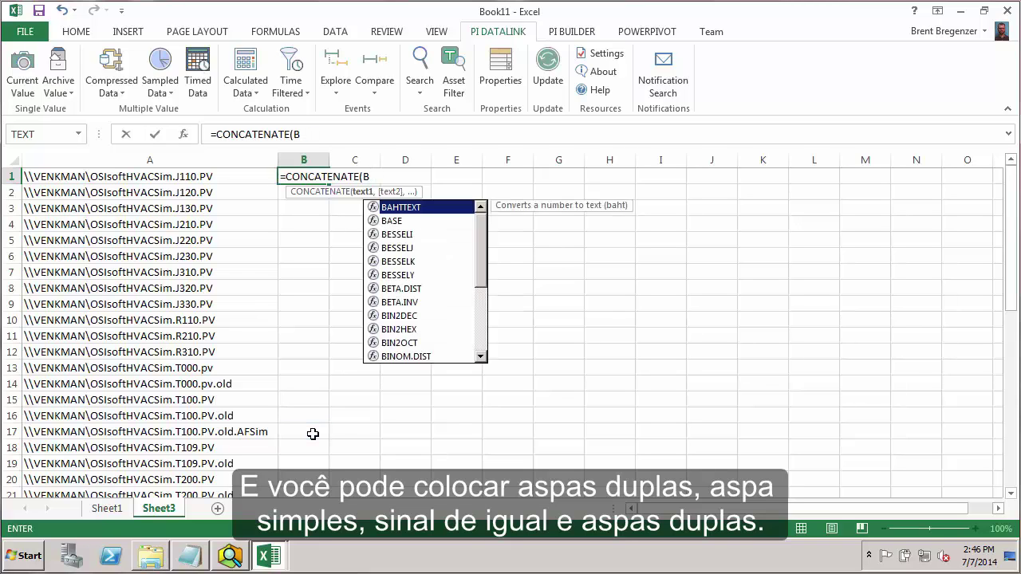
pyautogui.press('BackSpace')
# Complete the B1 formula as =CONCATENATE("'=",A1) to put a single quote and equals sign before the tag path.
pyautogui.write('"')
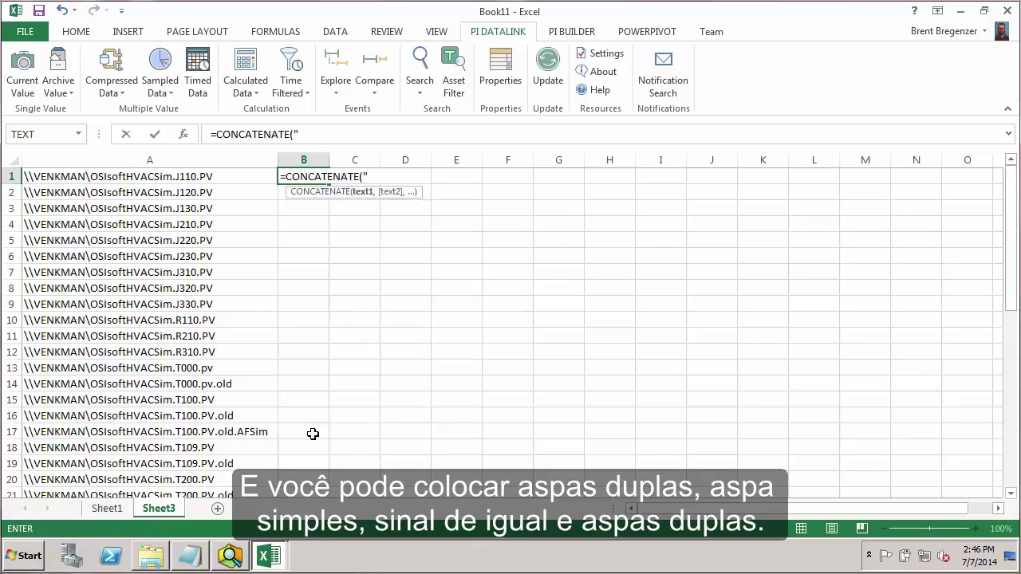
pyautogui.write('\'=",')
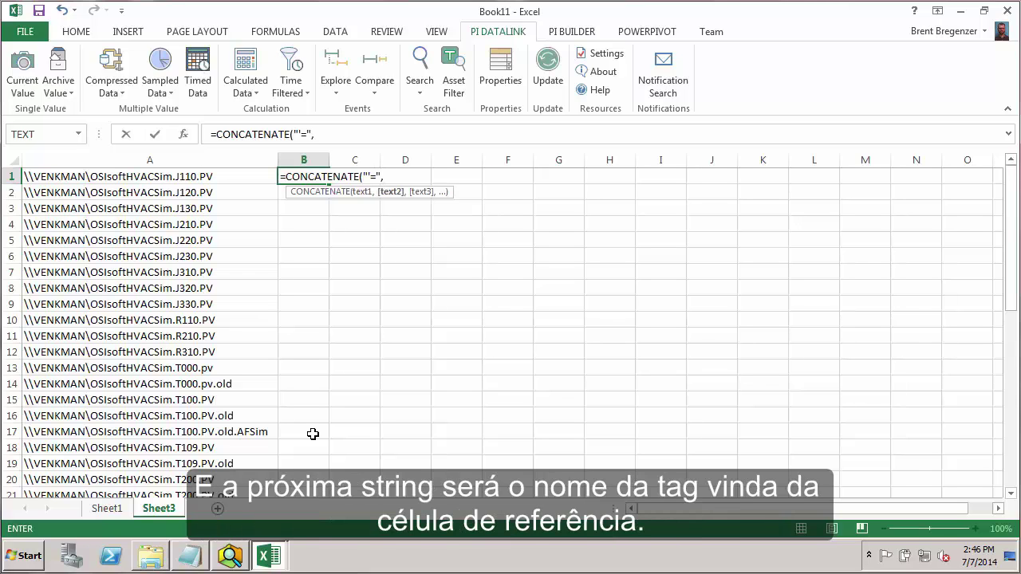
pyautogui.press('Left')
pyautogui.write(')')
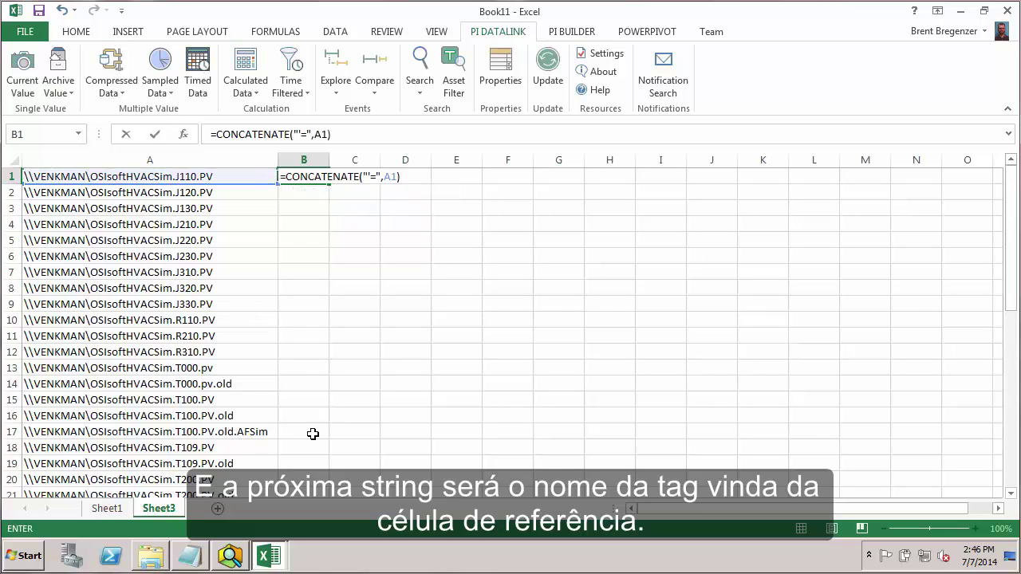
pyautogui.press('Return')
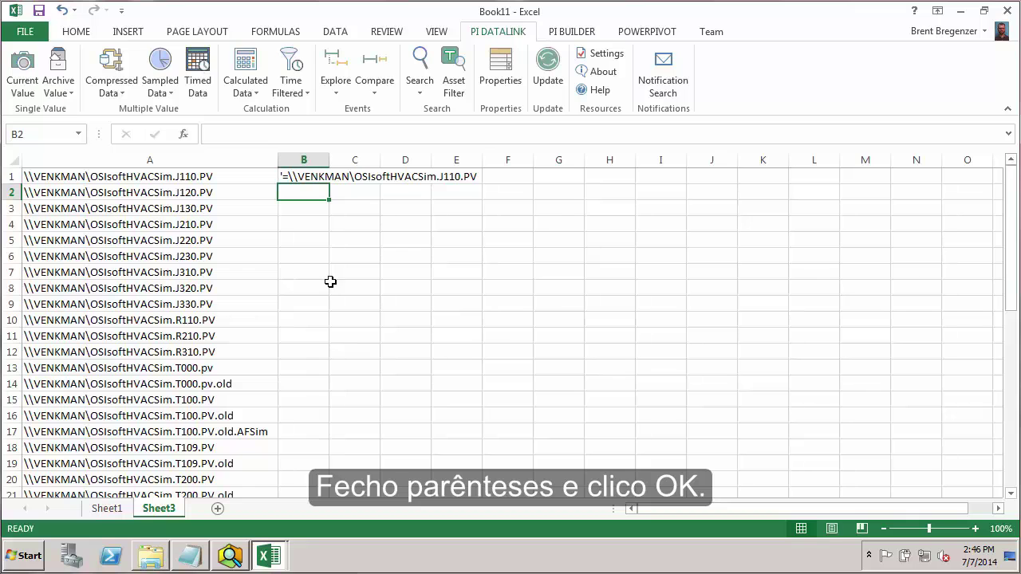
# Fit column B's width to B1, fill its formula down beside all the listed tags, and return to Sheet1.
pyautogui.moveTo(327, 161); pyautogui.dragTo(327, 161)
pyautogui.doubleClick(327, 161)
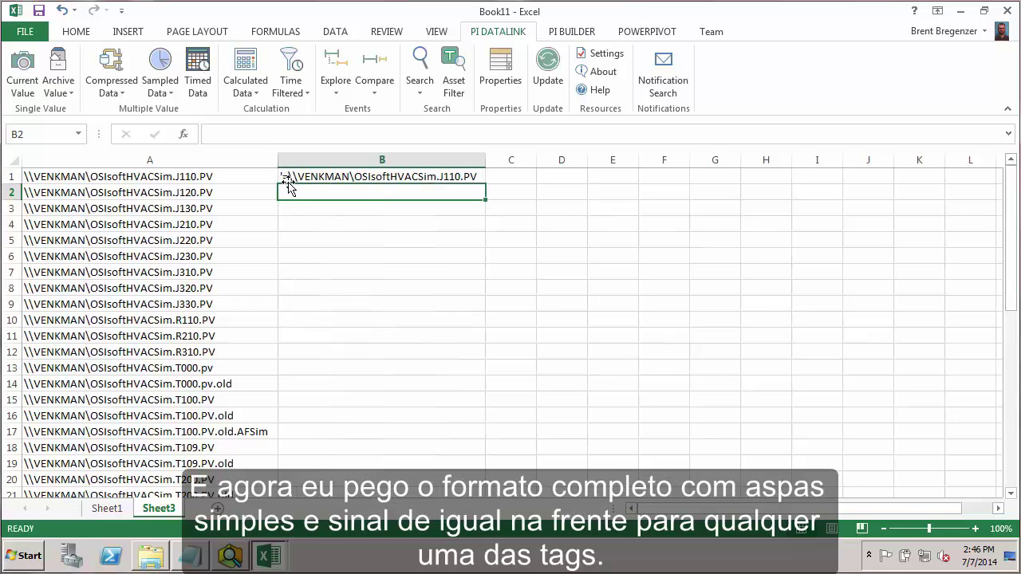
pyautogui.click(469, 177)
pyautogui.doubleClick(487, 184)
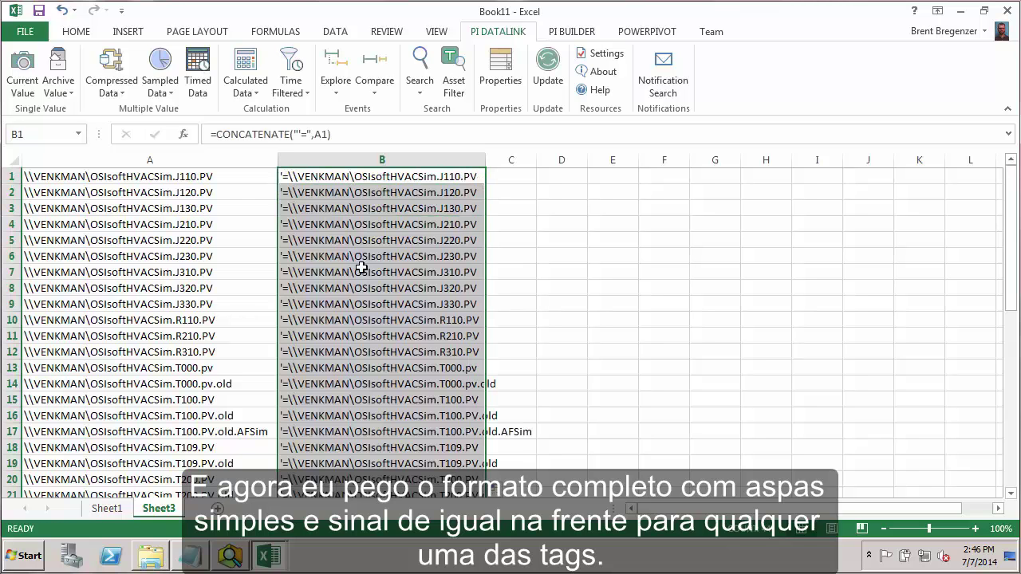
pyautogui.click(107, 508)
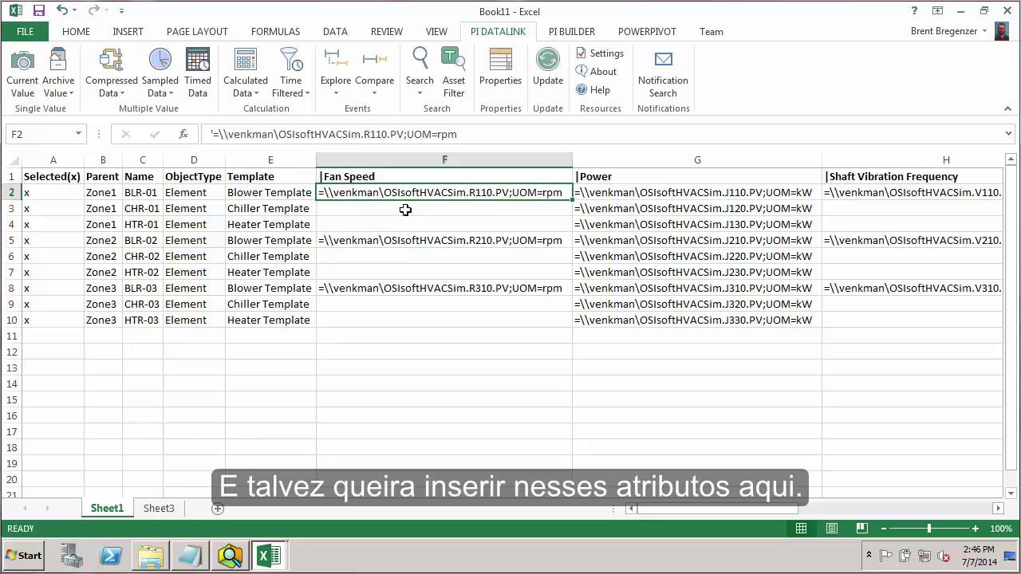